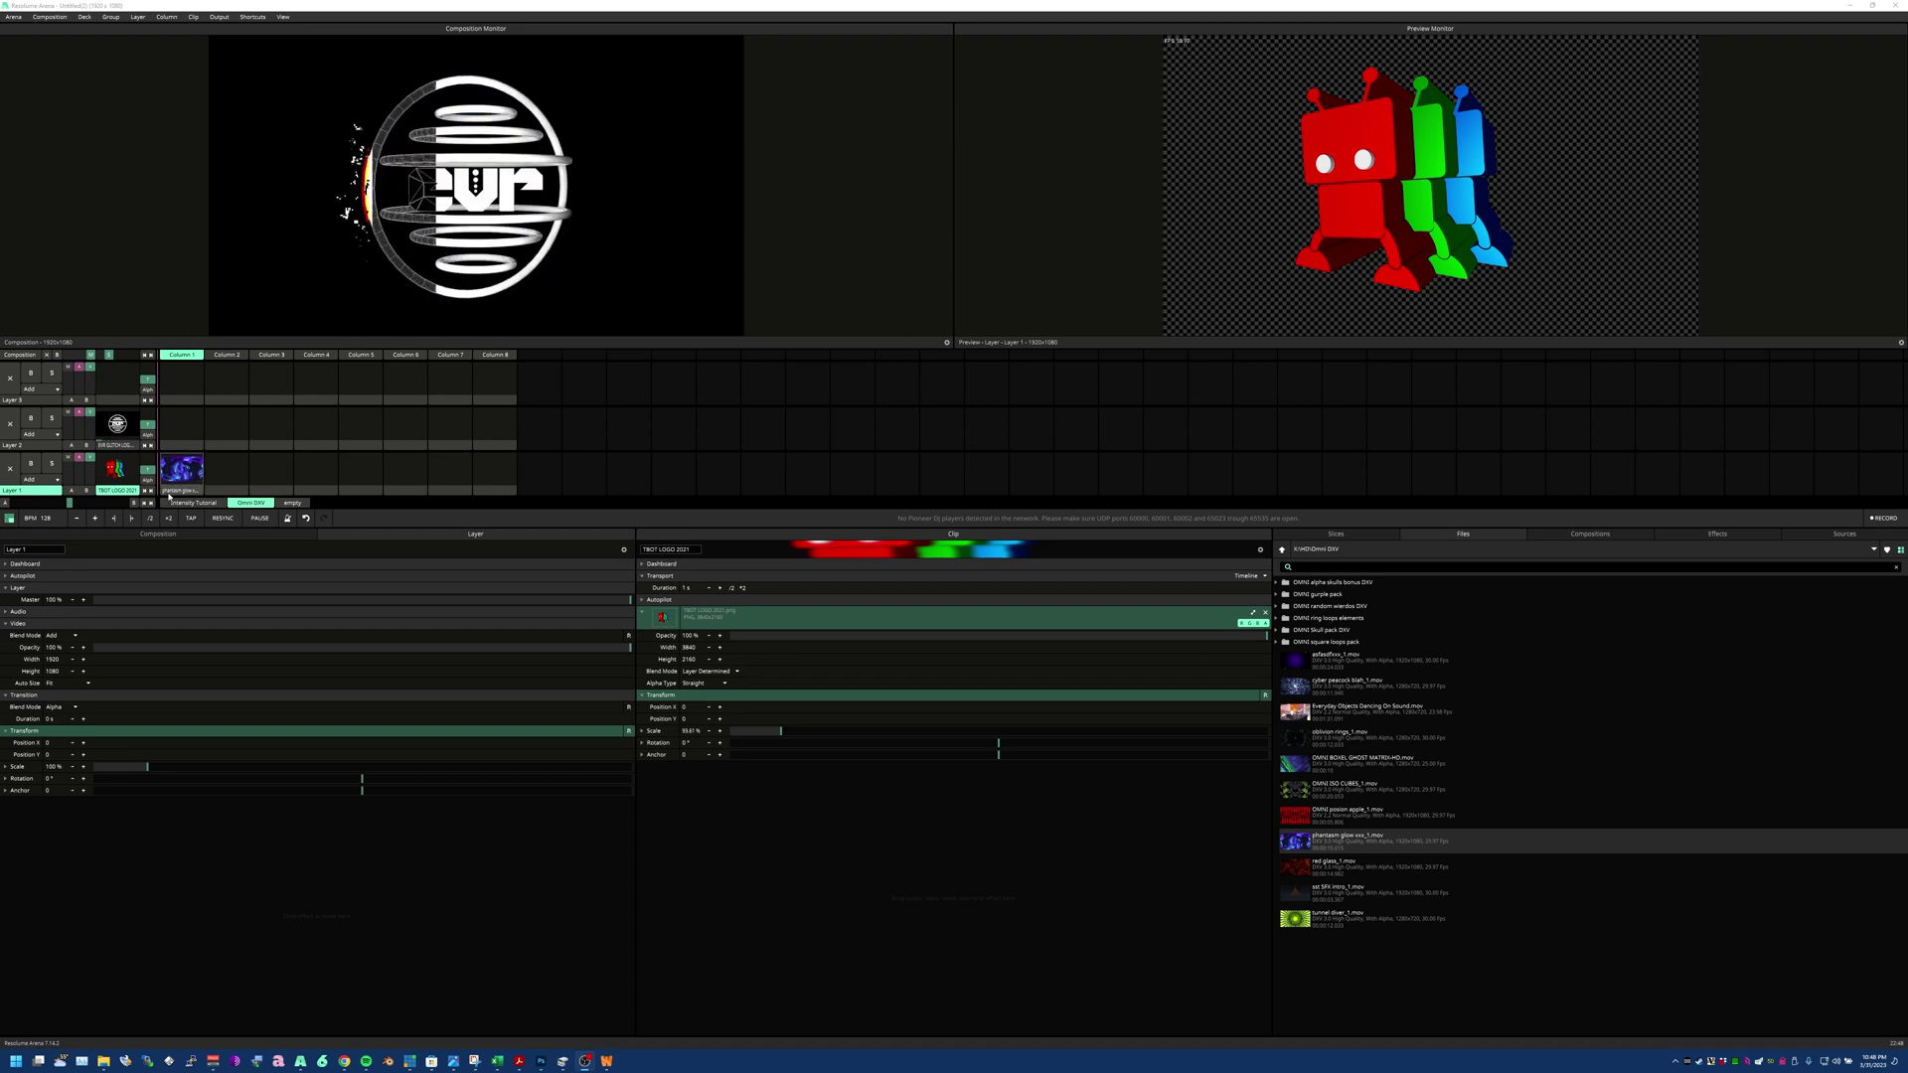
Launch the phantasm glow clip in Layer 1 and list Effects filtered by 'master'
{"action": "left_click", "coordinate": [170, 490]}
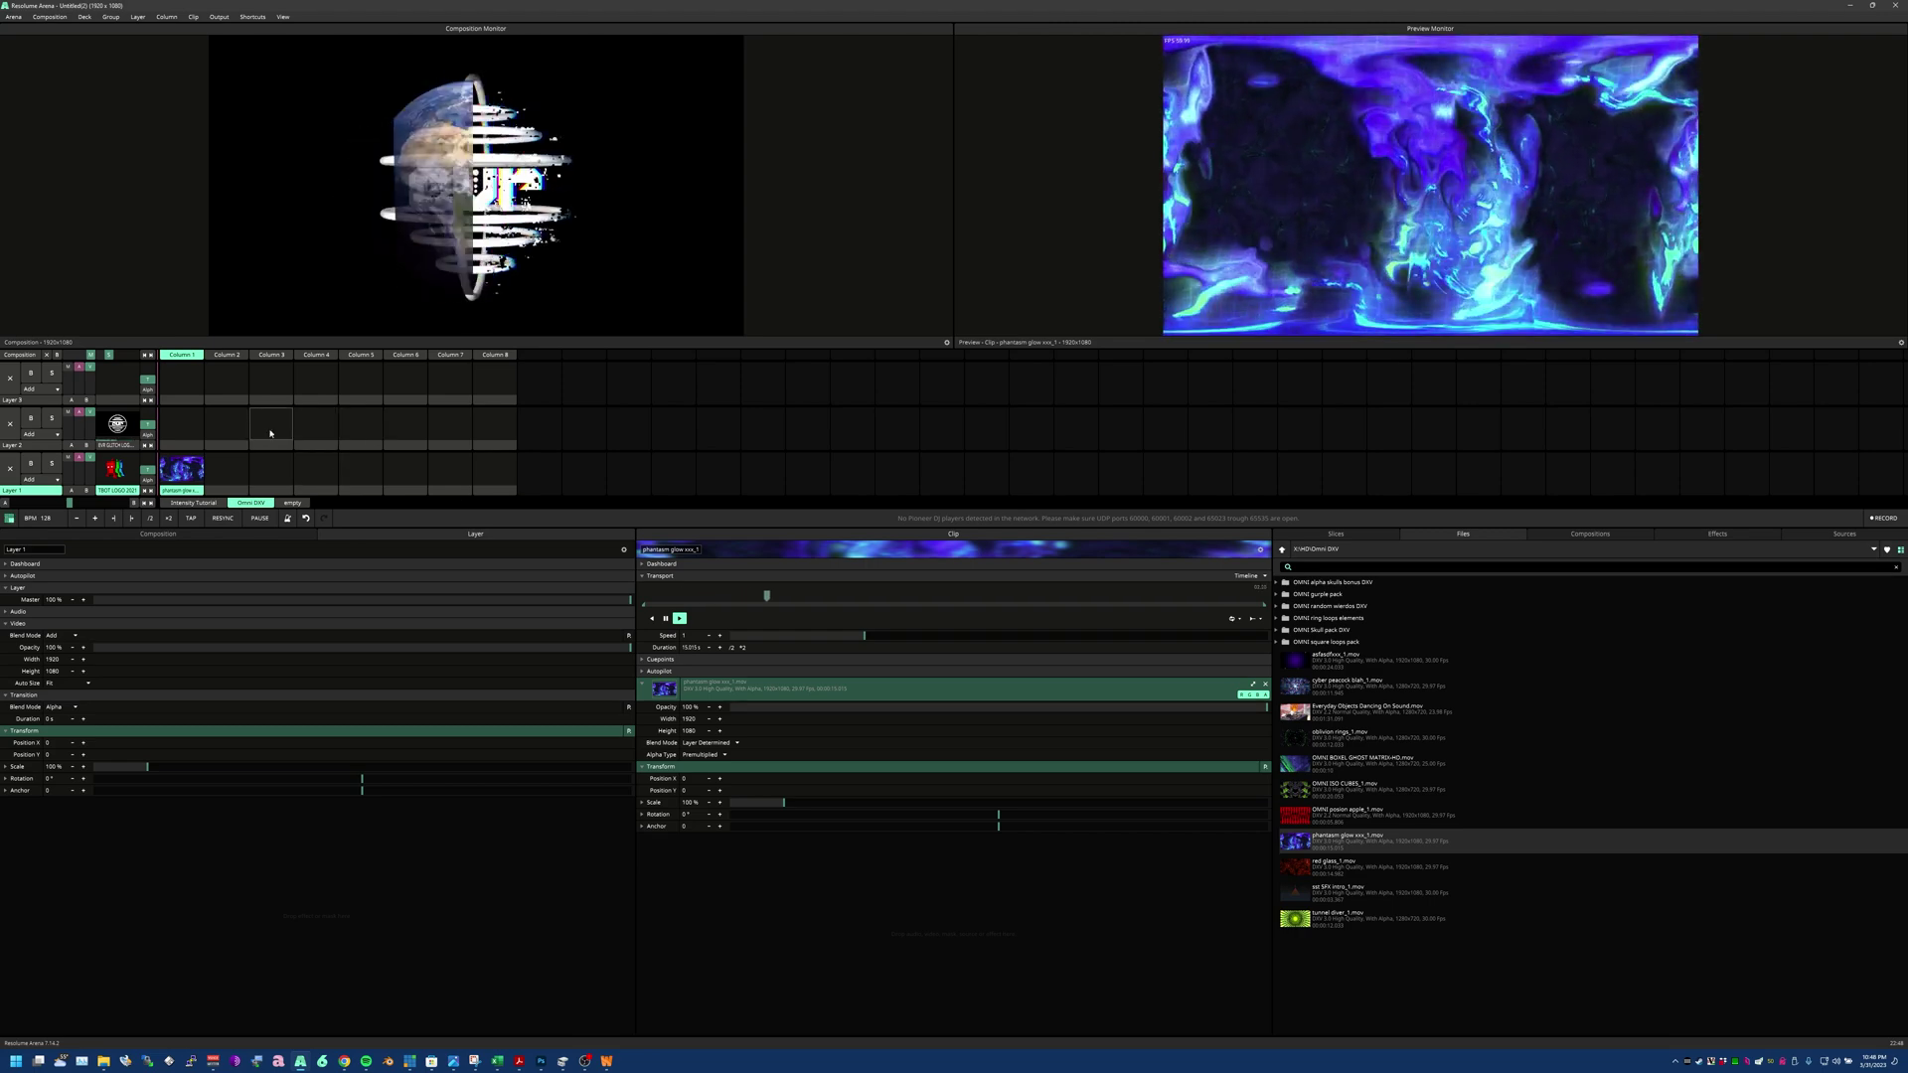
{"action": "left_click", "coordinate": [10, 423]}
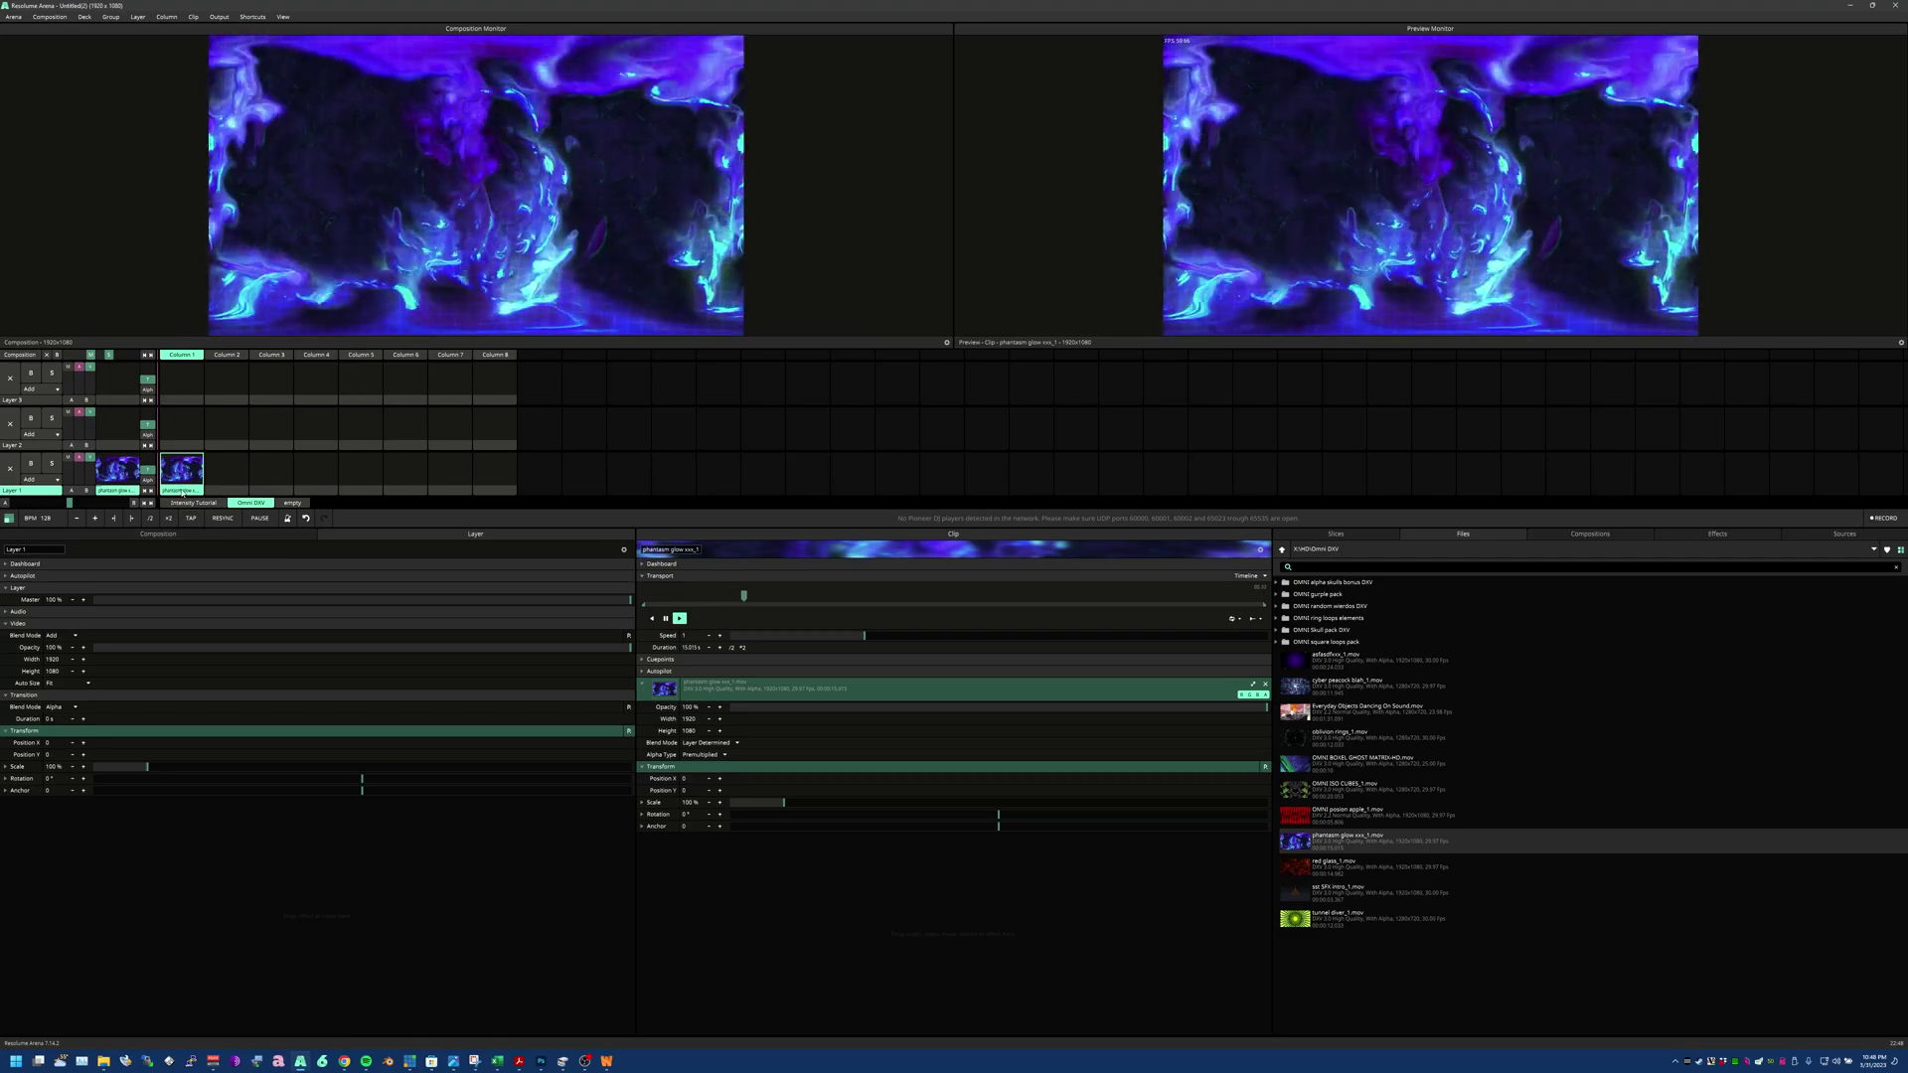
{"action": "left_click", "coordinate": [1662, 537]}
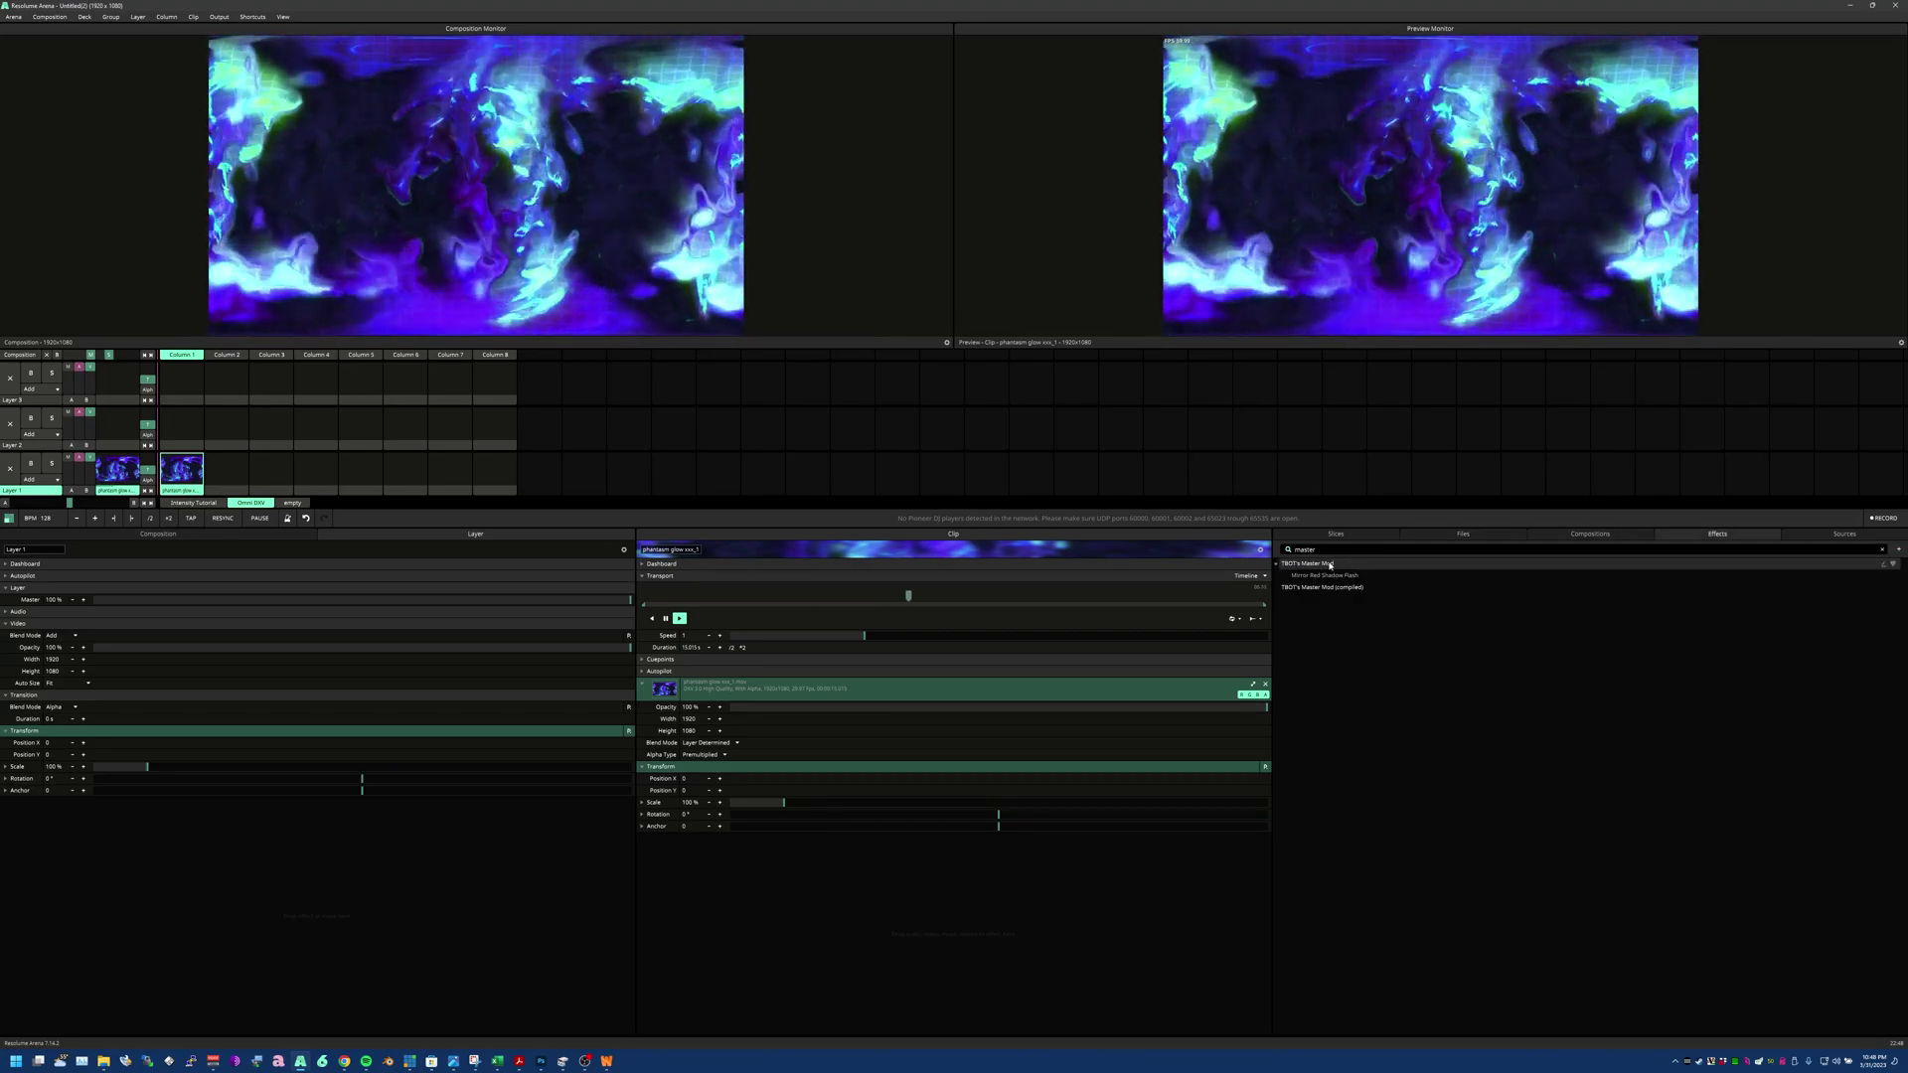
Drop TBOT's Master Mod from the Effects browser onto the phantasm glow clip
{"action": "left_click_drag", "start_coordinate": [1329, 565], "coordinate": [190, 478]}
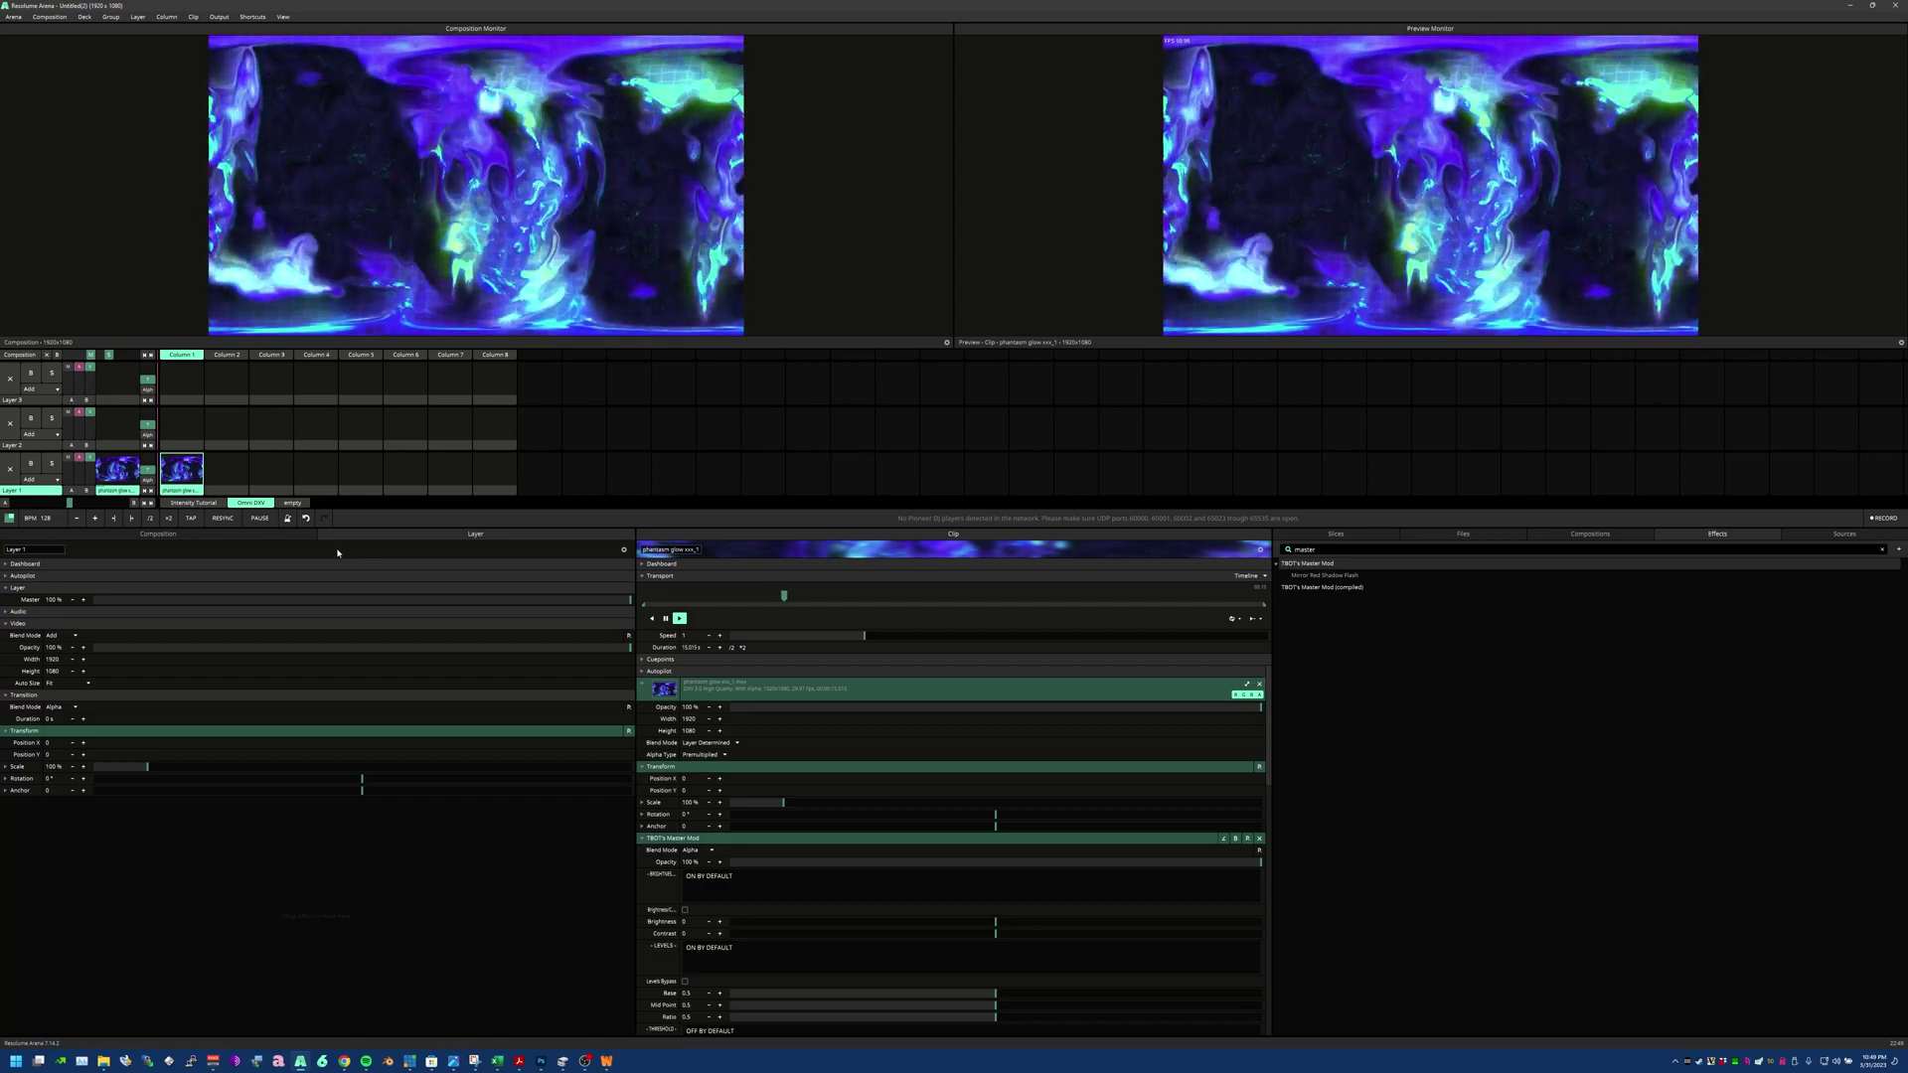
Enlarge the clip effect settings area and nudge the Levels Mid Point slider (0.5)
{"action": "scroll", "coordinate": [1117, 735], "scroll_direction": "down", "scroll_amount": 2}
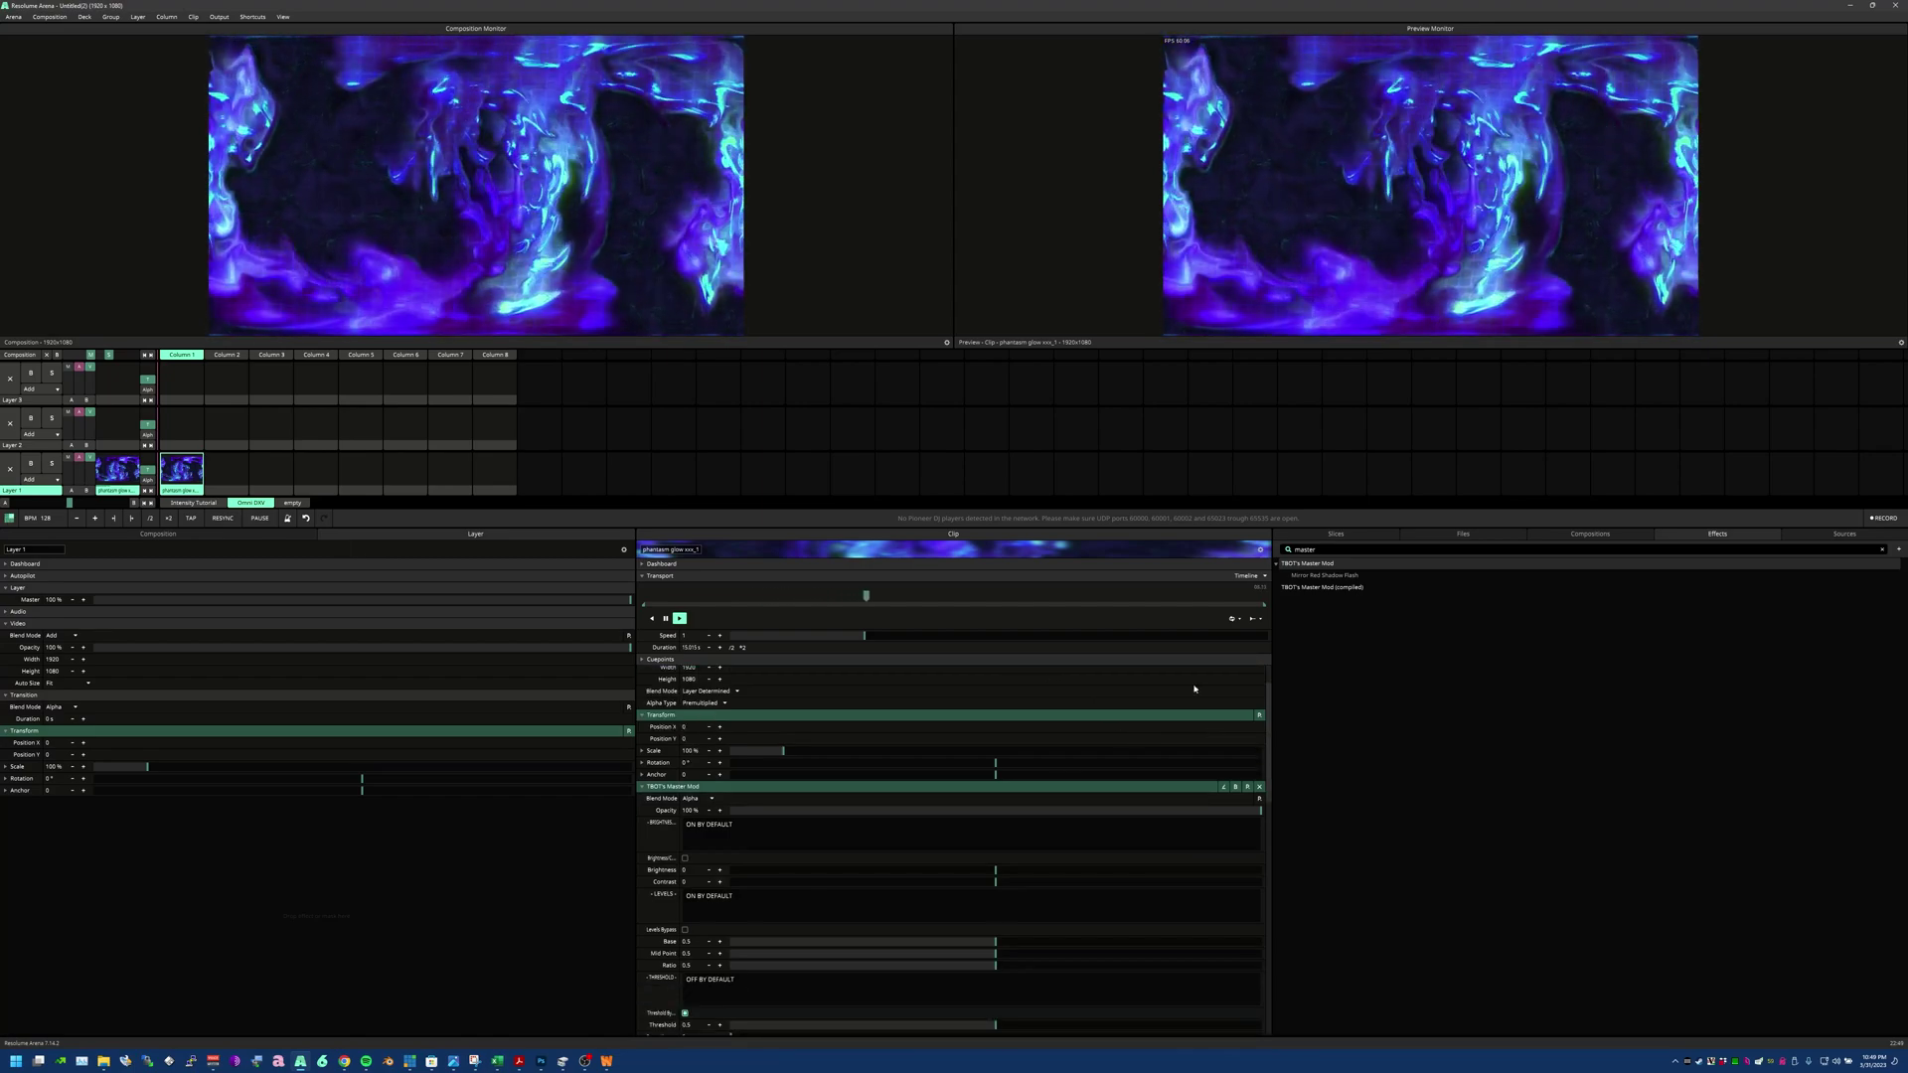
{"action": "left_click_drag", "start_coordinate": [1101, 526], "coordinate": [1083, 436]}
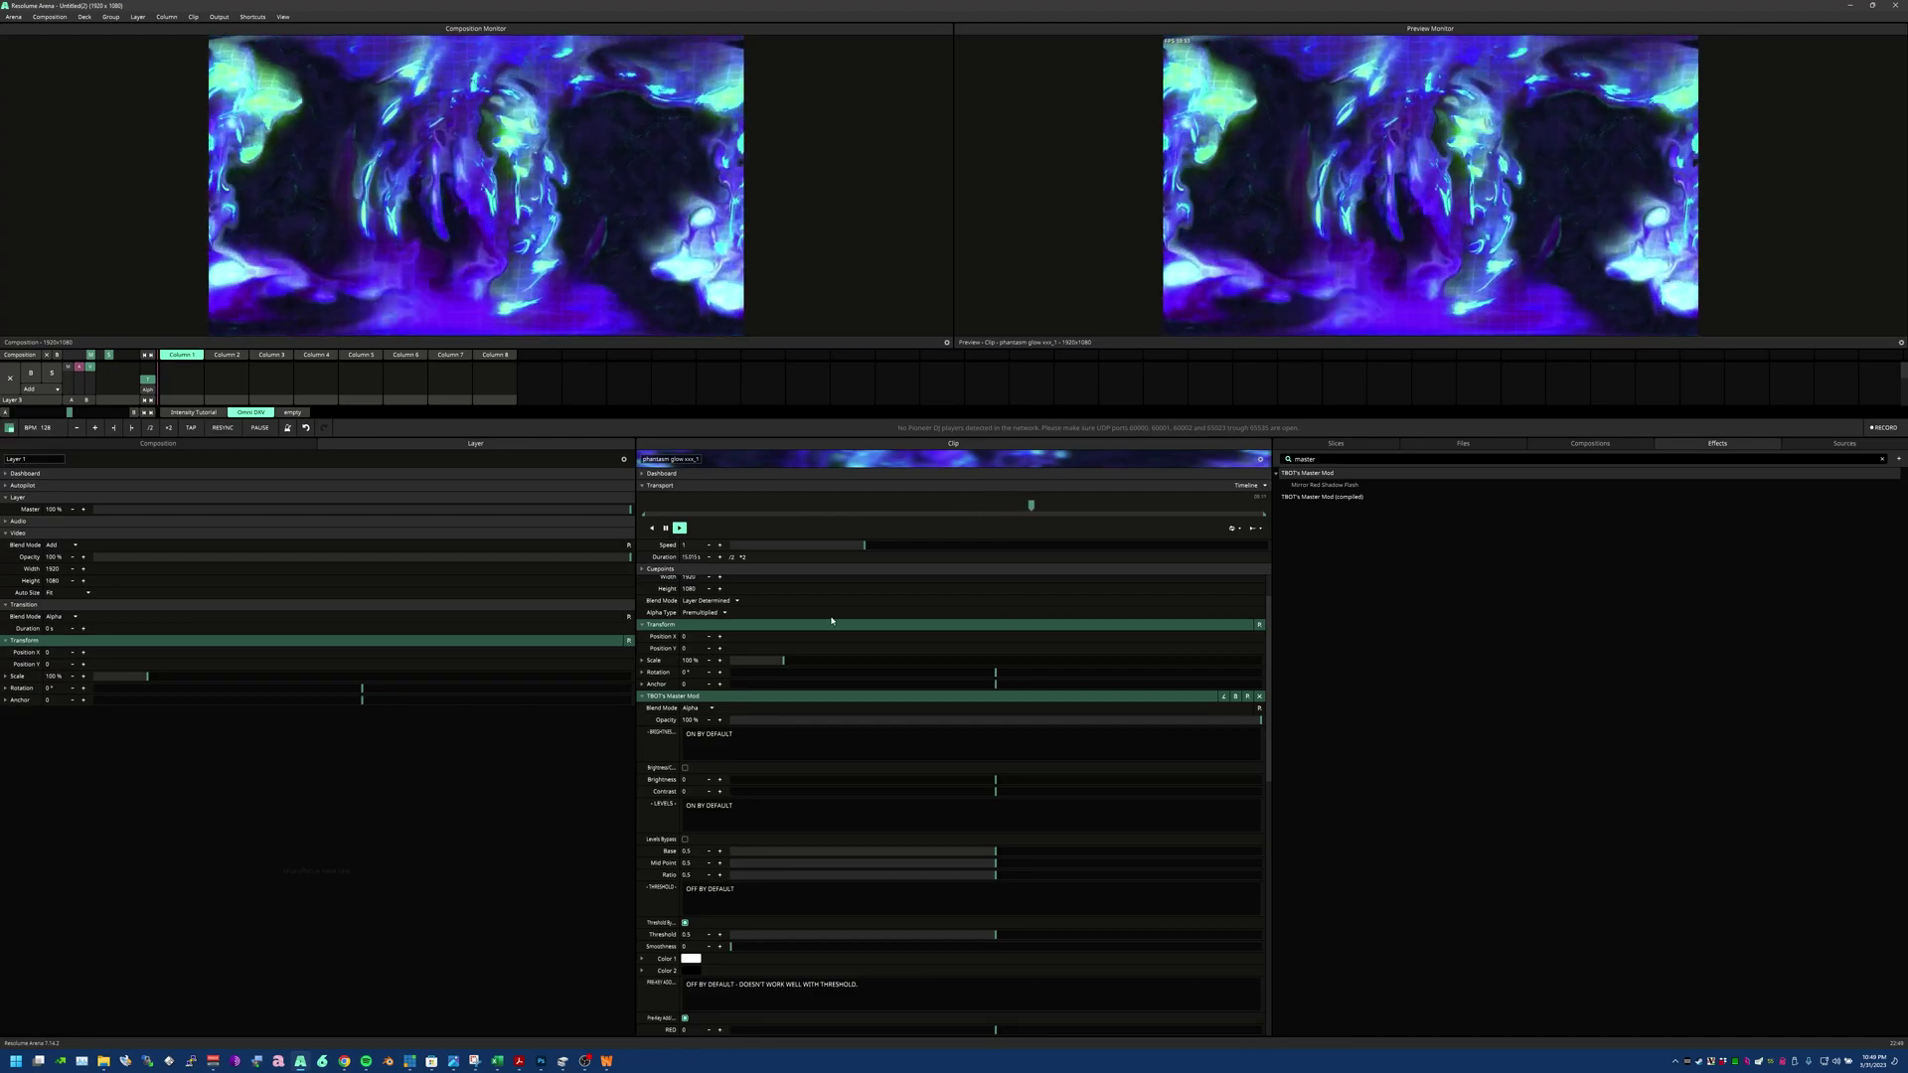
{"action": "scroll", "coordinate": [664, 749], "scroll_direction": "down", "scroll_amount": 3}
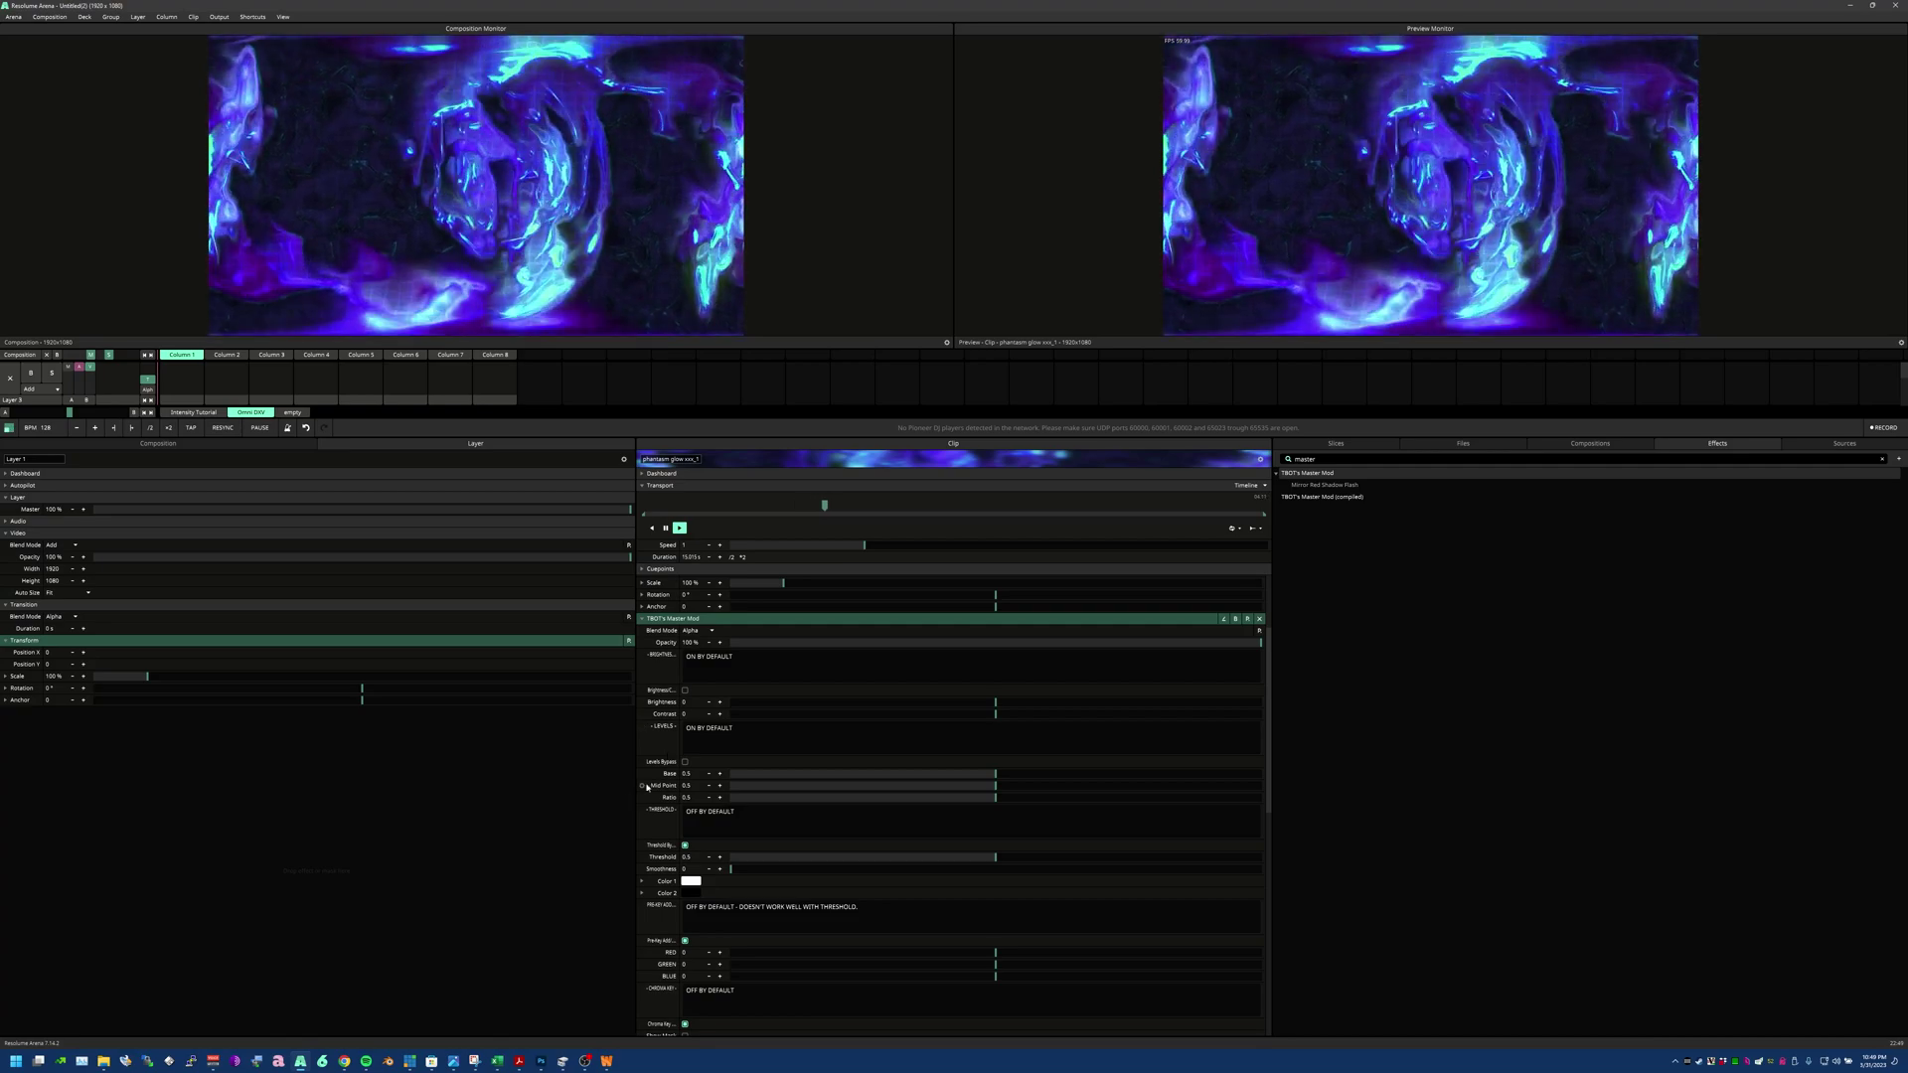
{"action": "mouse_move", "coordinate": [996, 785]}
{"action": "left_mouse_down"}
{"action": "mouse_move", "coordinate": [1065, 790]}
{"action": "mouse_move", "coordinate": [894, 790]}
{"action": "mouse_move", "coordinate": [1153, 790]}
{"action": "mouse_move", "coordinate": [855, 790]}
{"action": "mouse_move", "coordinate": [1040, 790]}
{"action": "mouse_move", "coordinate": [993, 780]}
{"action": "mouse_move", "coordinate": [958, 780]}
{"action": "mouse_move", "coordinate": [1182, 821]}
{"action": "mouse_move", "coordinate": [1153, 797]}
{"action": "mouse_move", "coordinate": [994, 797]}
{"action": "left_mouse_up"}
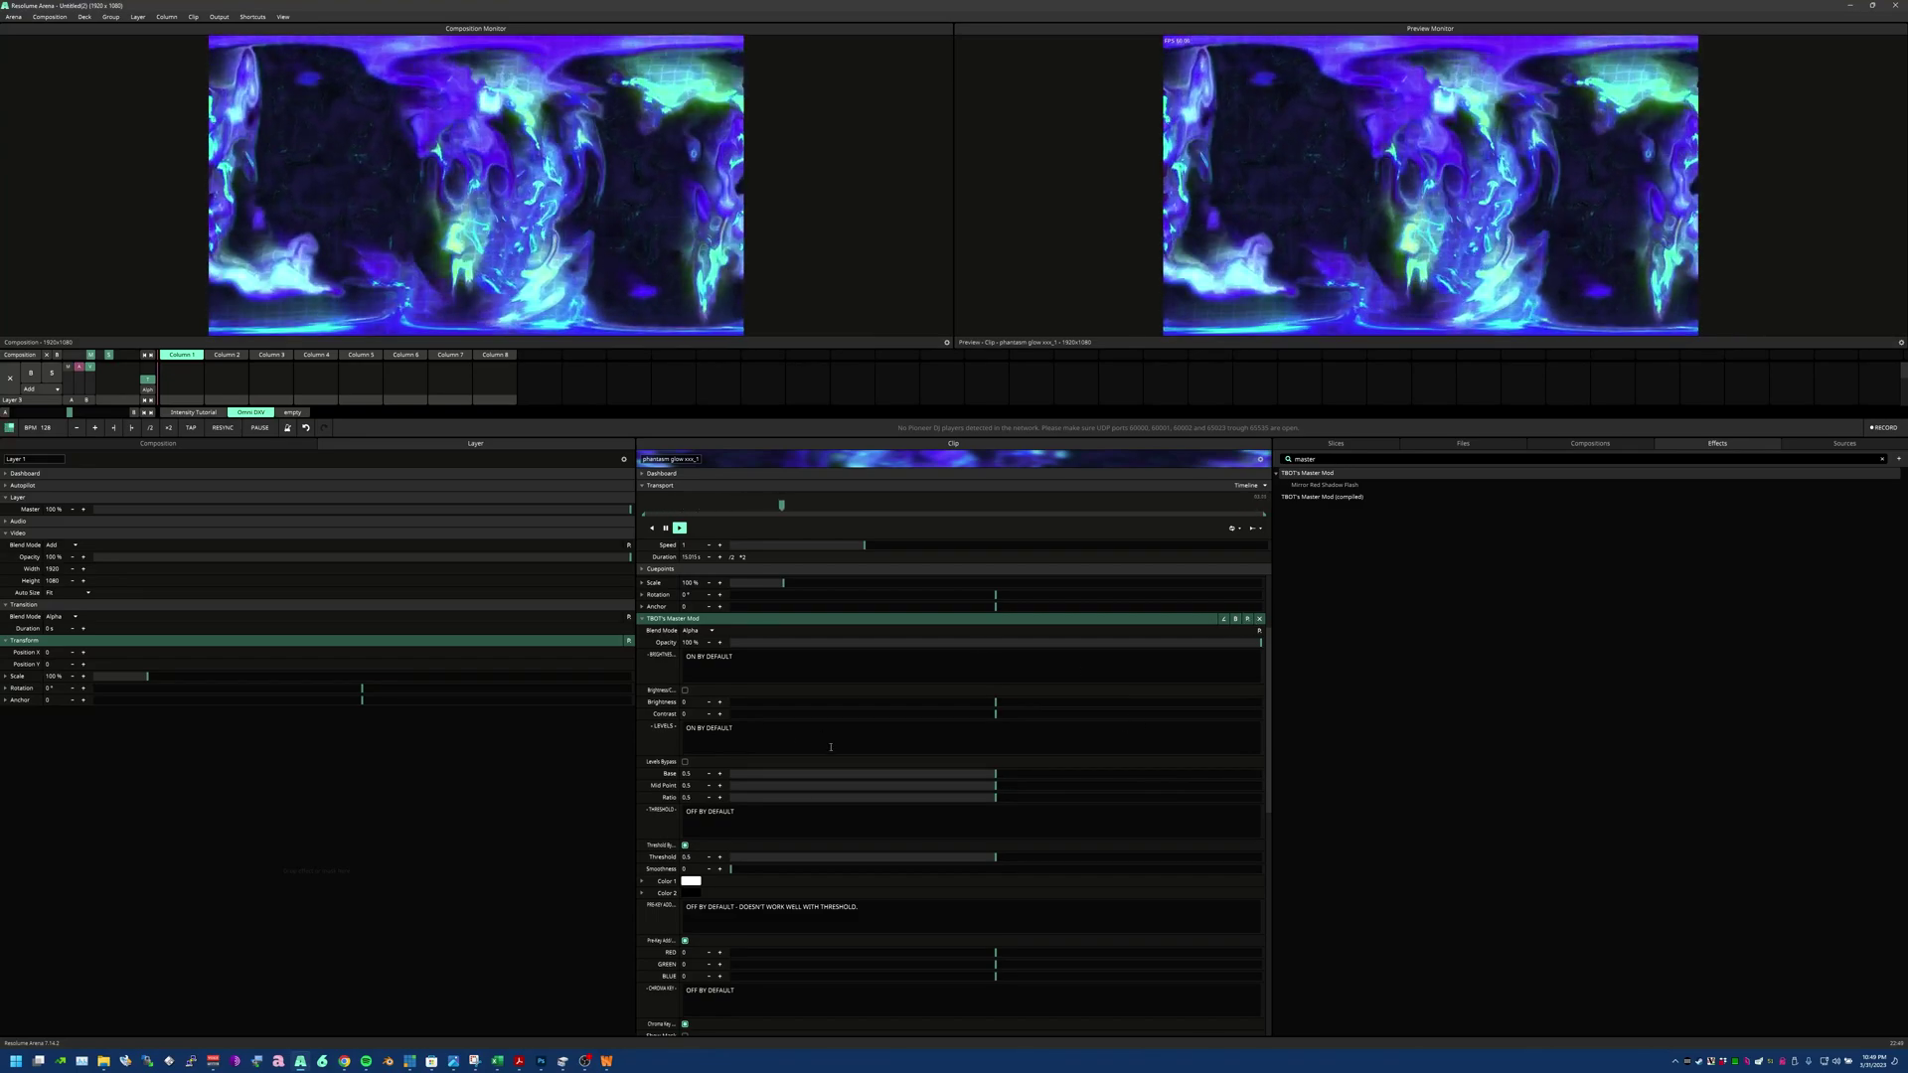
Lower the Master Mod threshold to about 0.23, leaving the threshold bypassed
{"action": "left_click", "coordinate": [684, 844]}
{"action": "left_click_drag", "start_coordinate": [995, 856], "coordinate": [855, 872]}
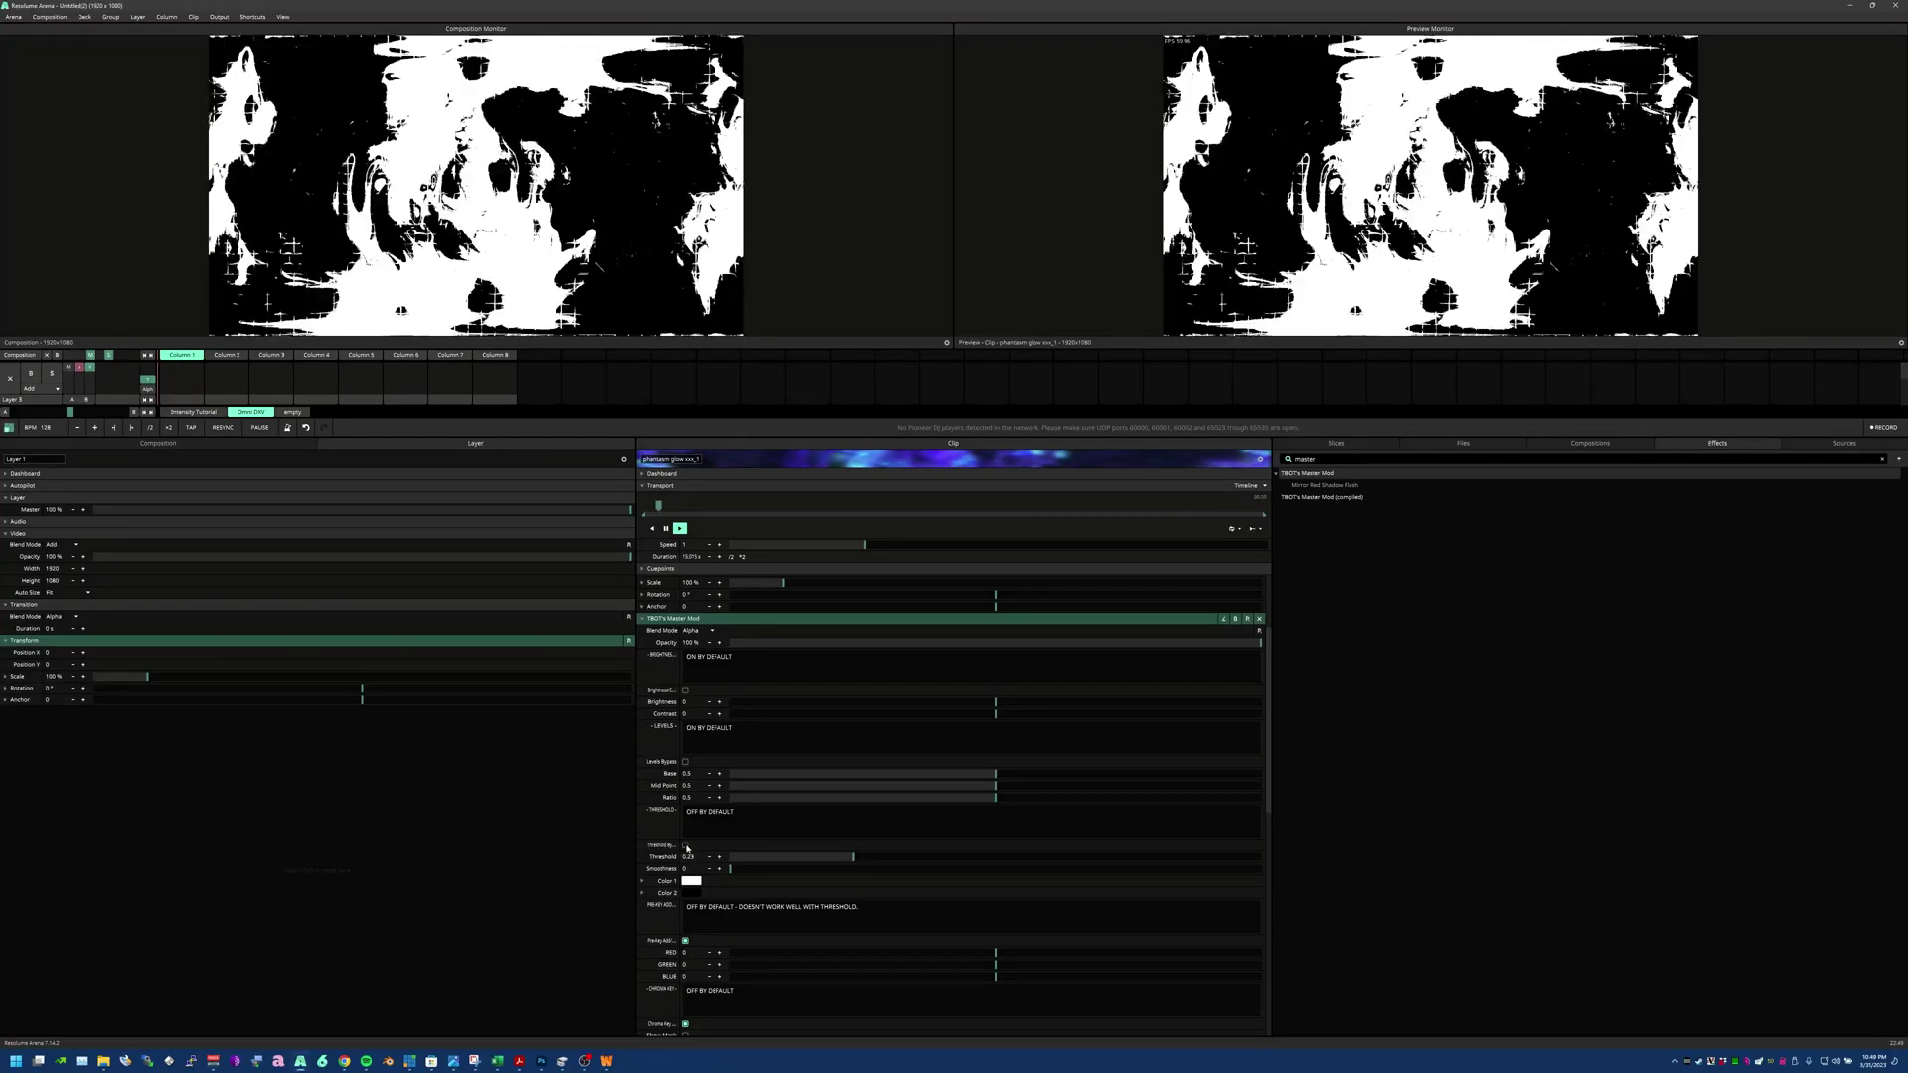
{"action": "left_click", "coordinate": [685, 845]}
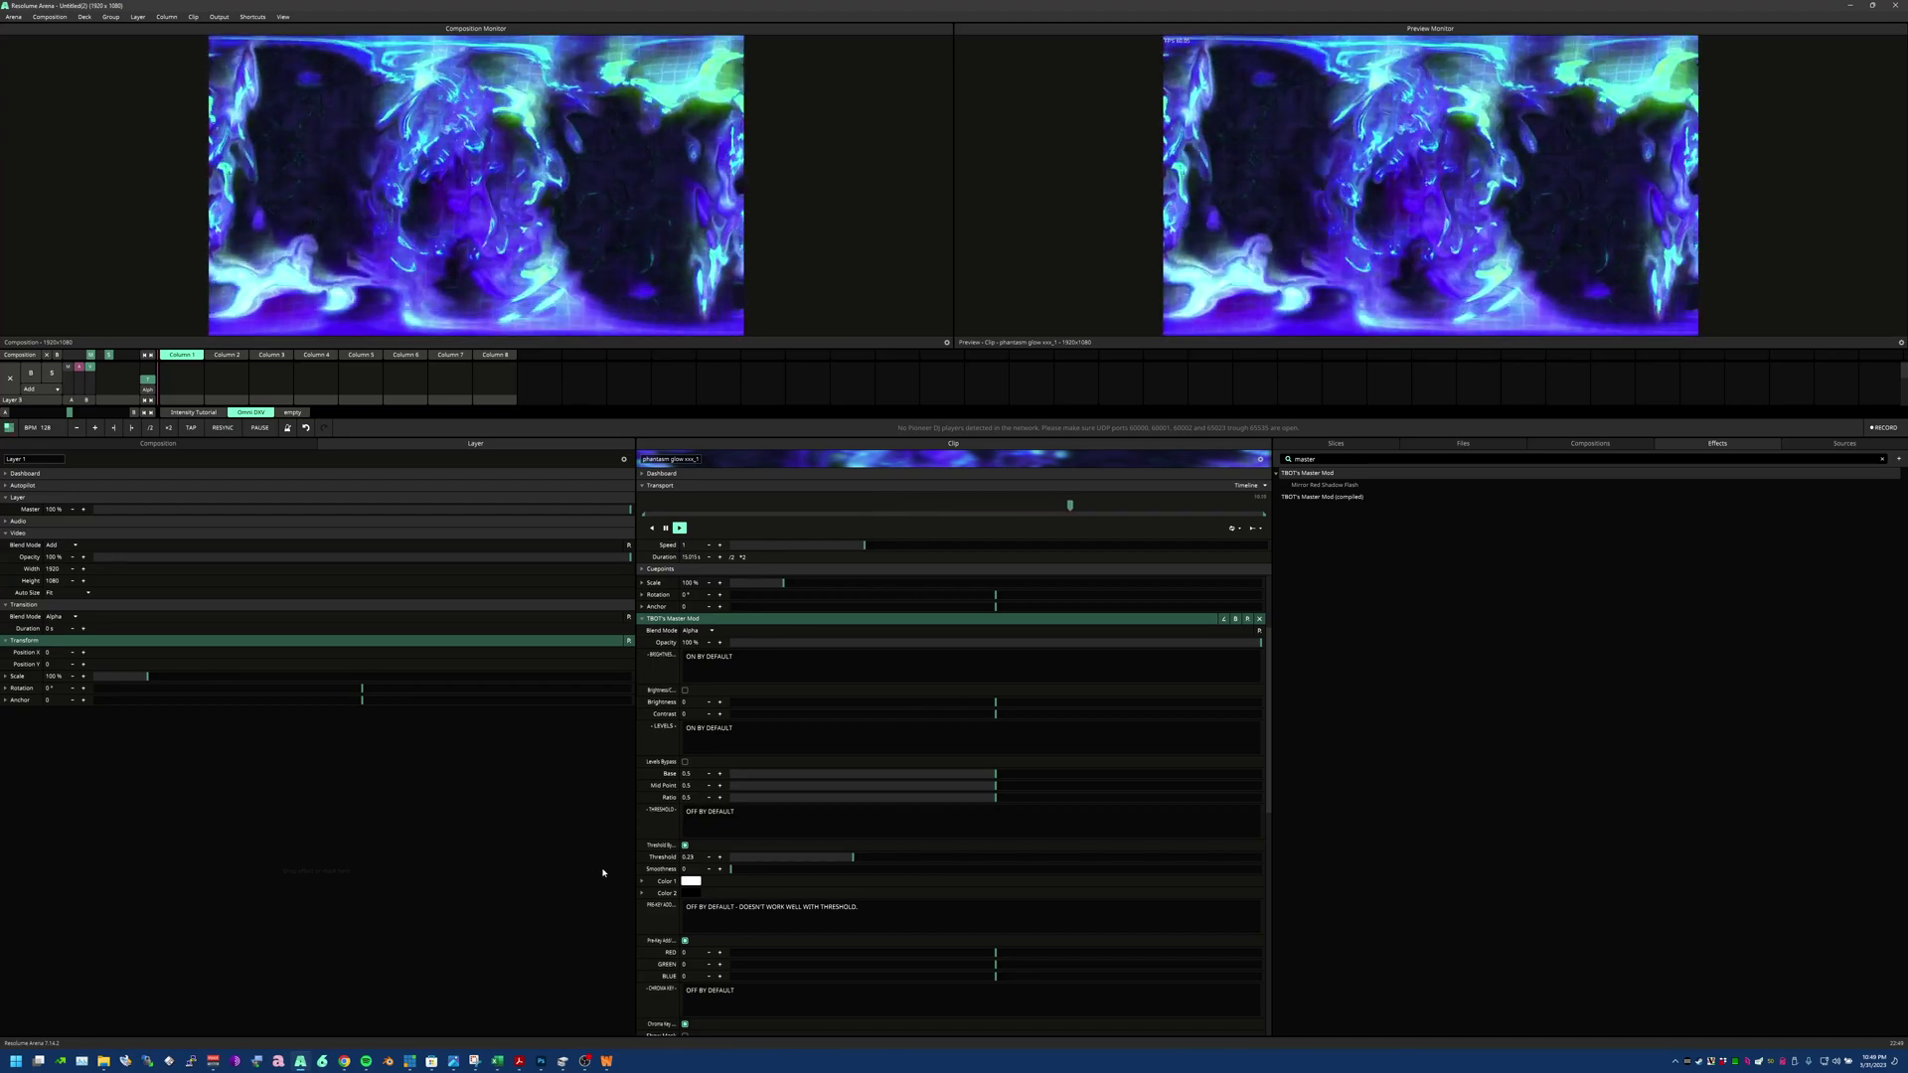
{"action": "scroll", "coordinate": [676, 651], "scroll_direction": "down", "scroll_amount": 1}
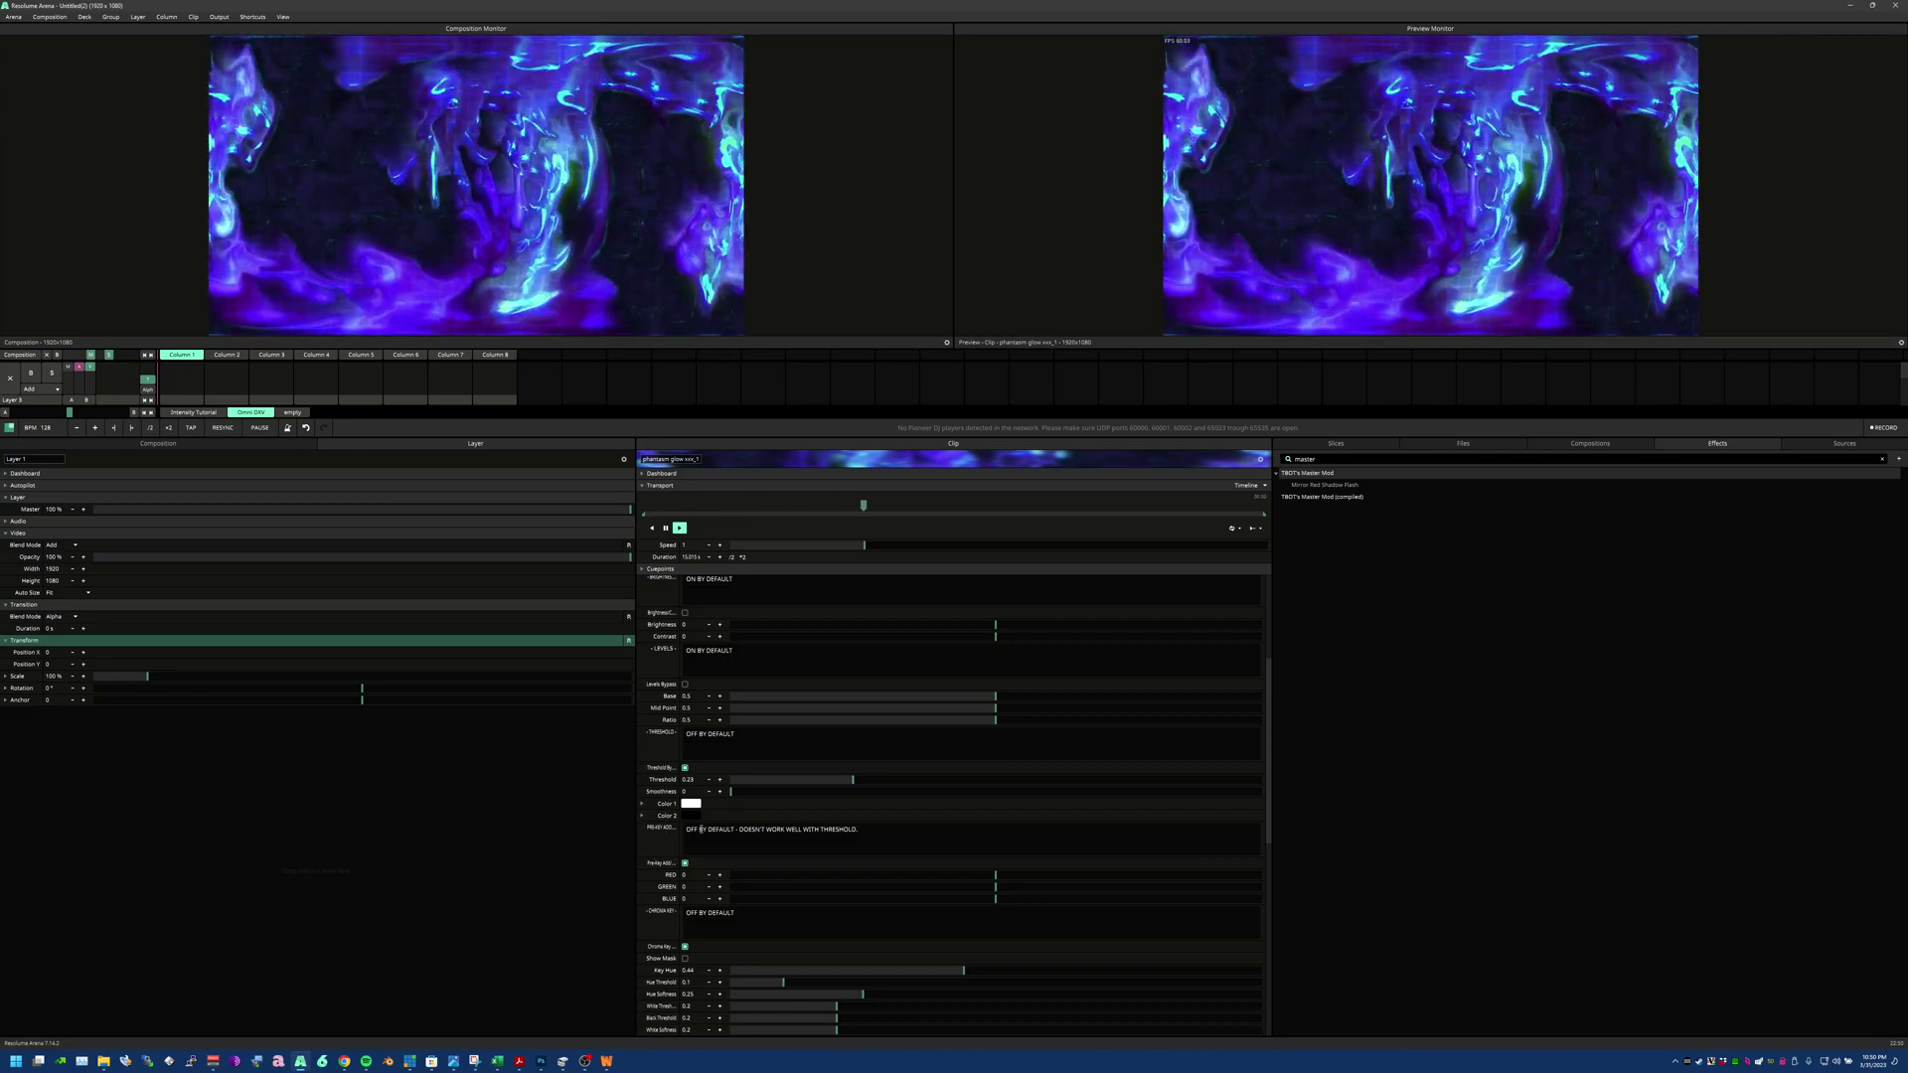
Shift the red and green pre-key offsets negative and lower the chroma key hue to about 0.26
{"action": "left_click_drag", "start_coordinate": [995, 875], "coordinate": [826, 874]}
{"action": "left_click", "coordinate": [684, 863]}
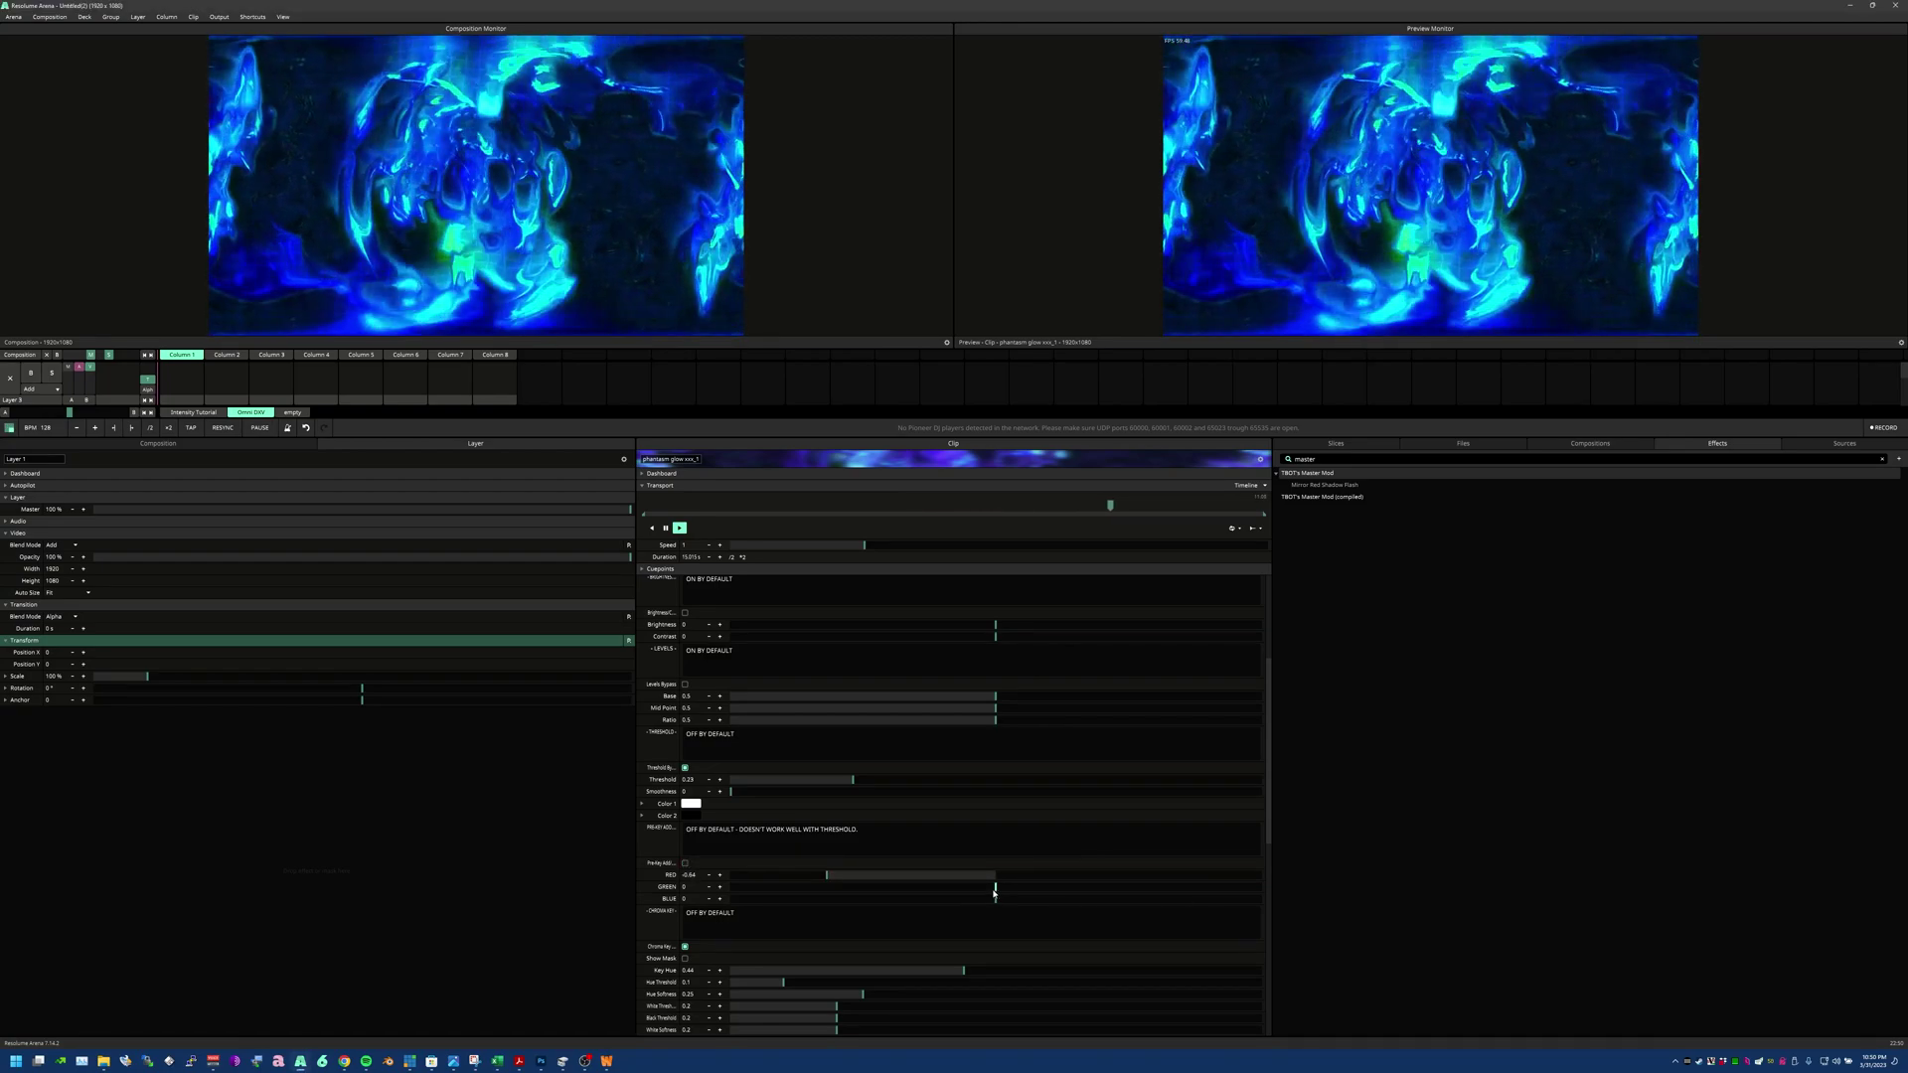
{"action": "left_click_drag", "start_coordinate": [996, 886], "coordinate": [856, 894]}
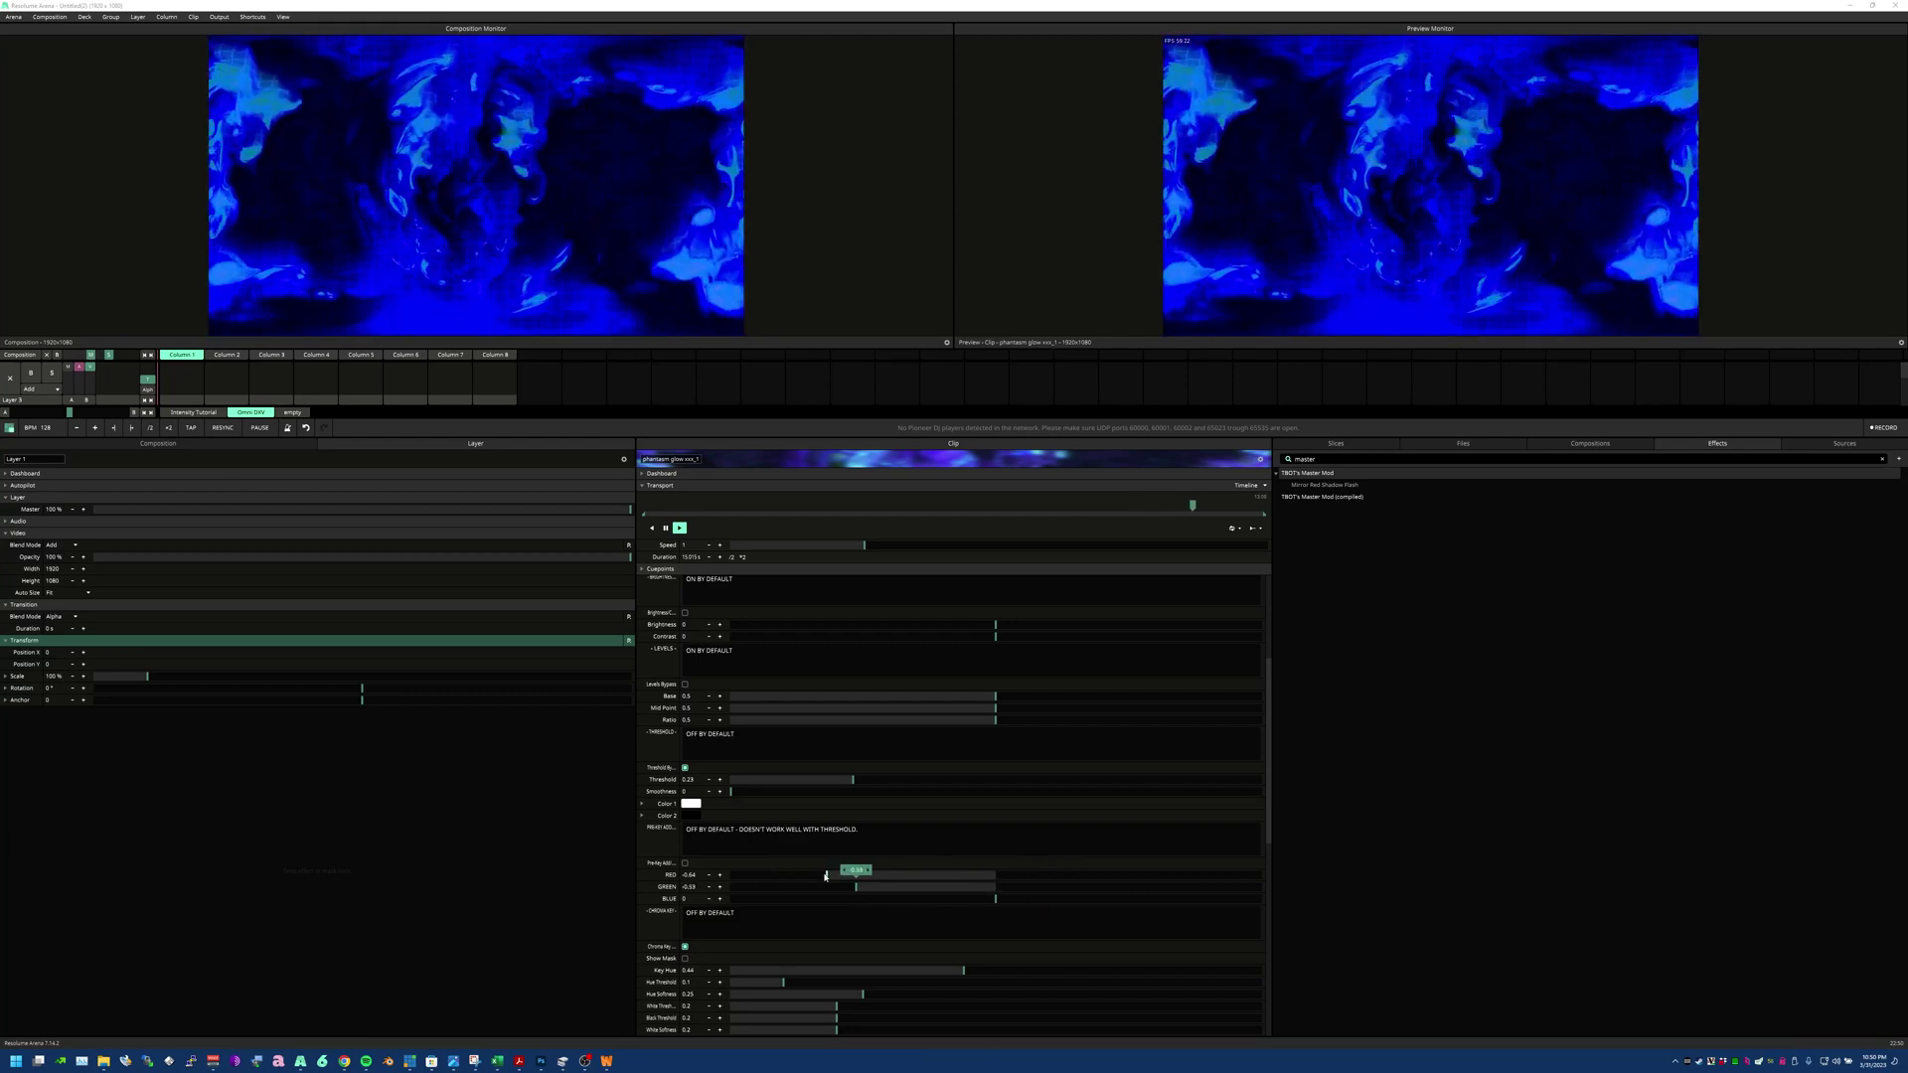
{"action": "left_click", "coordinate": [684, 946]}
{"action": "left_click_drag", "start_coordinate": [834, 970], "coordinate": [869, 994]}
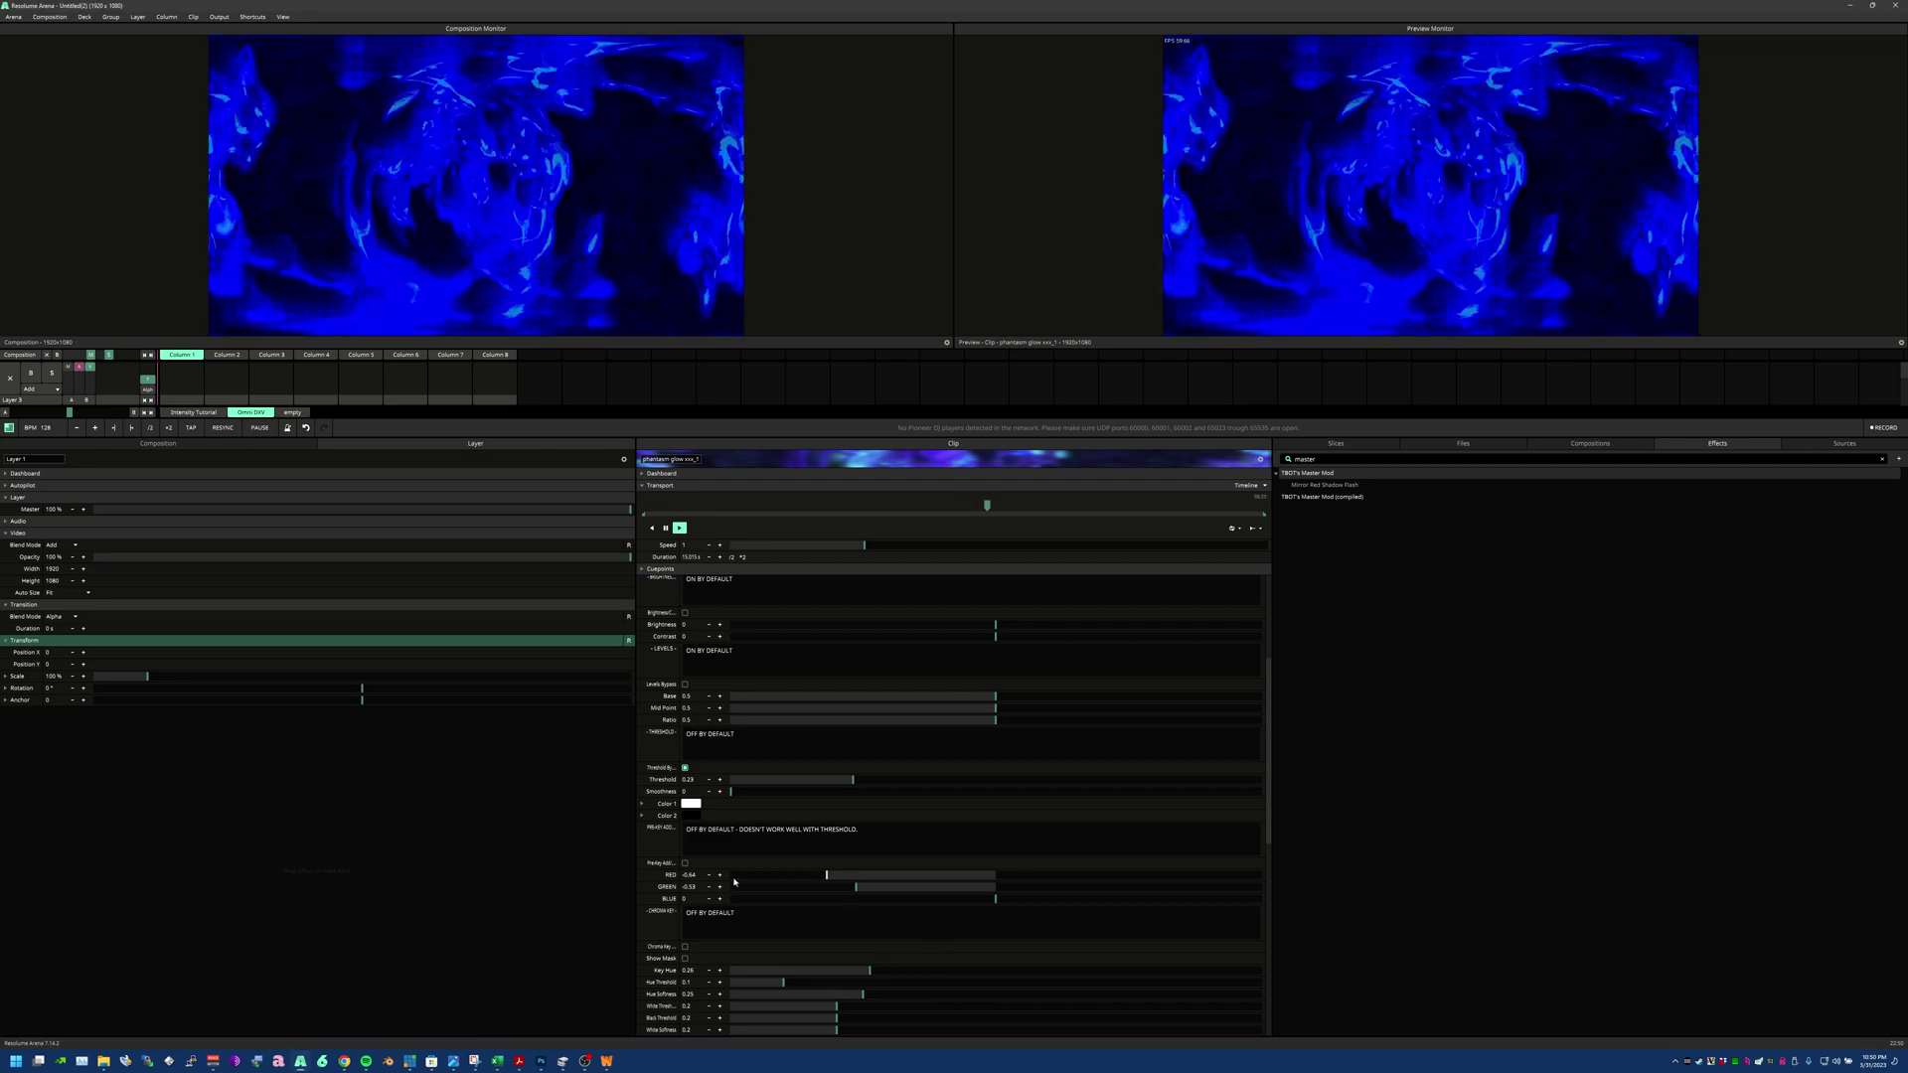
Reset the red, green and blue offsets to 0 and bypass the chroma key again
{"action": "double_click", "coordinate": [905, 874]}
{"action": "double_click", "coordinate": [894, 887]}
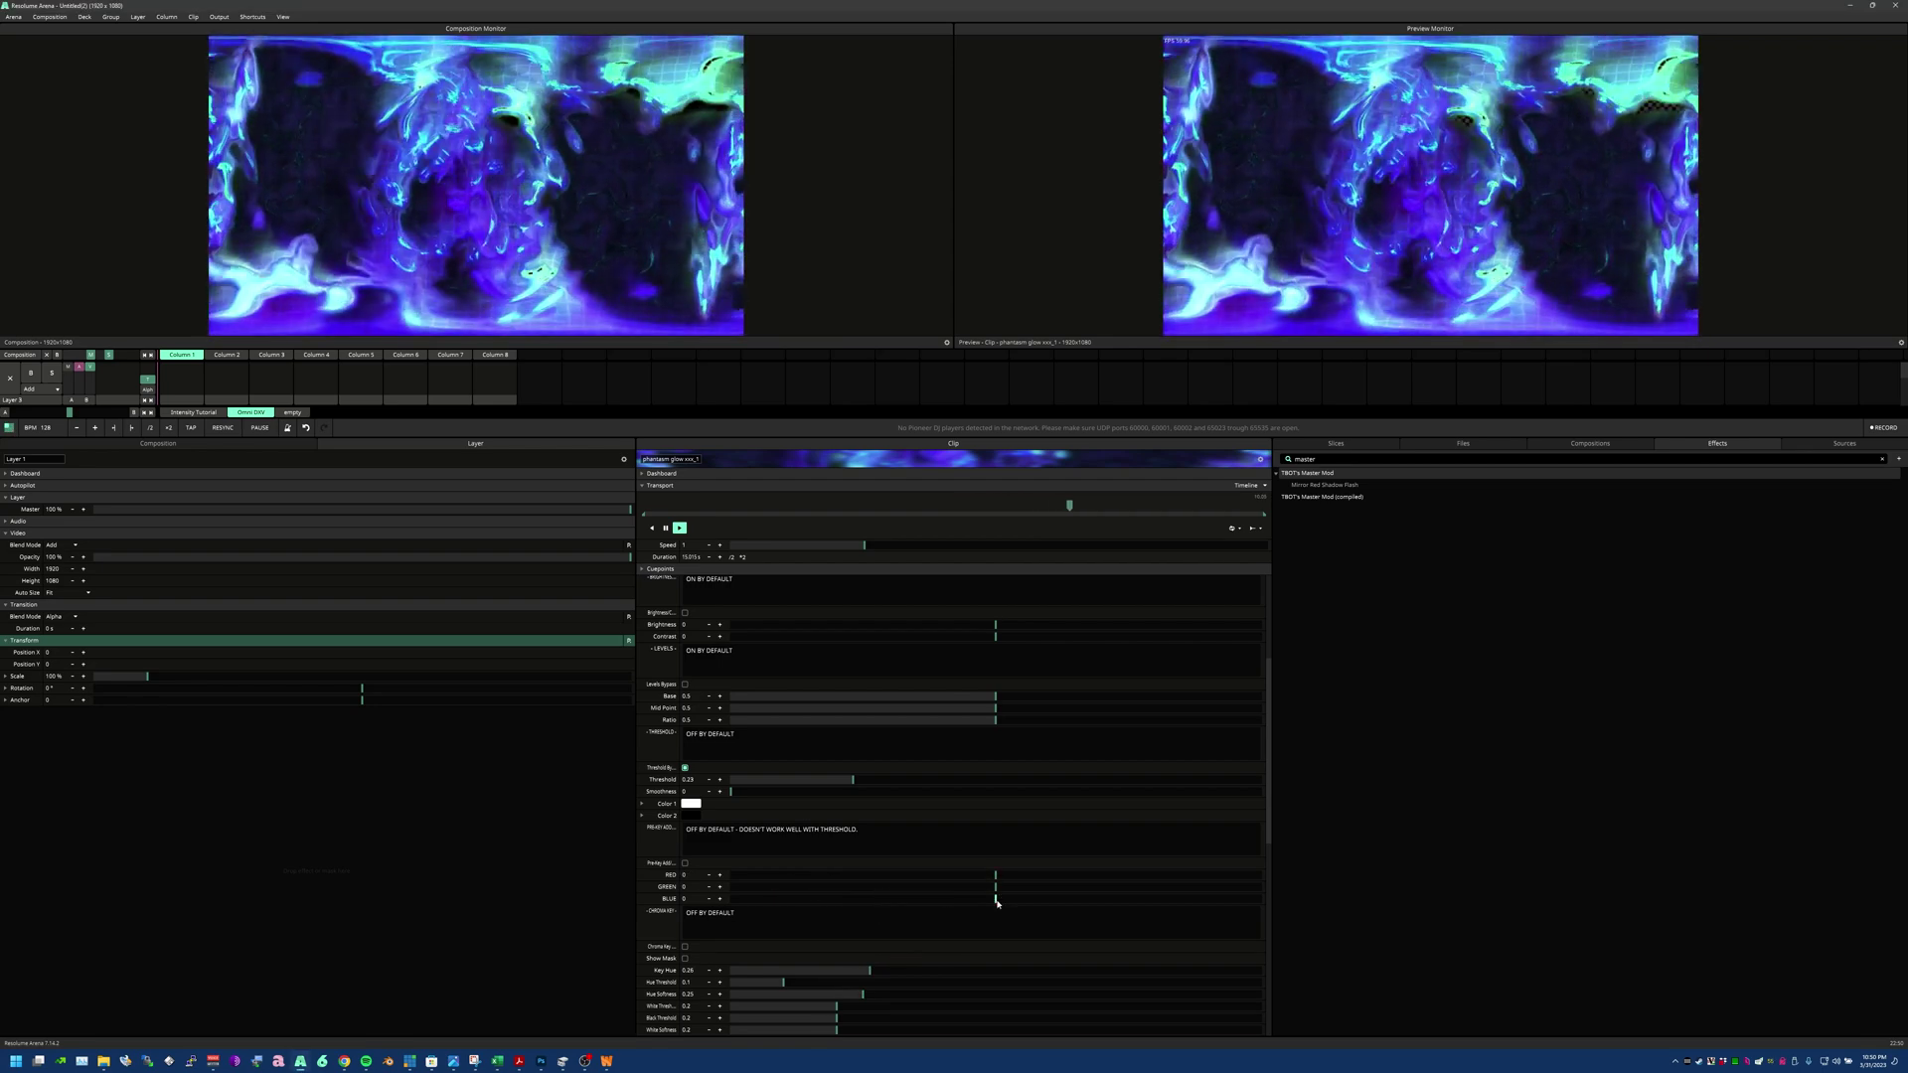
{"action": "mouse_move", "coordinate": [997, 896]}
{"action": "left_mouse_down"}
{"action": "mouse_move", "coordinate": [1117, 900]}
{"action": "mouse_move", "coordinate": [994, 898]}
{"action": "left_mouse_up"}
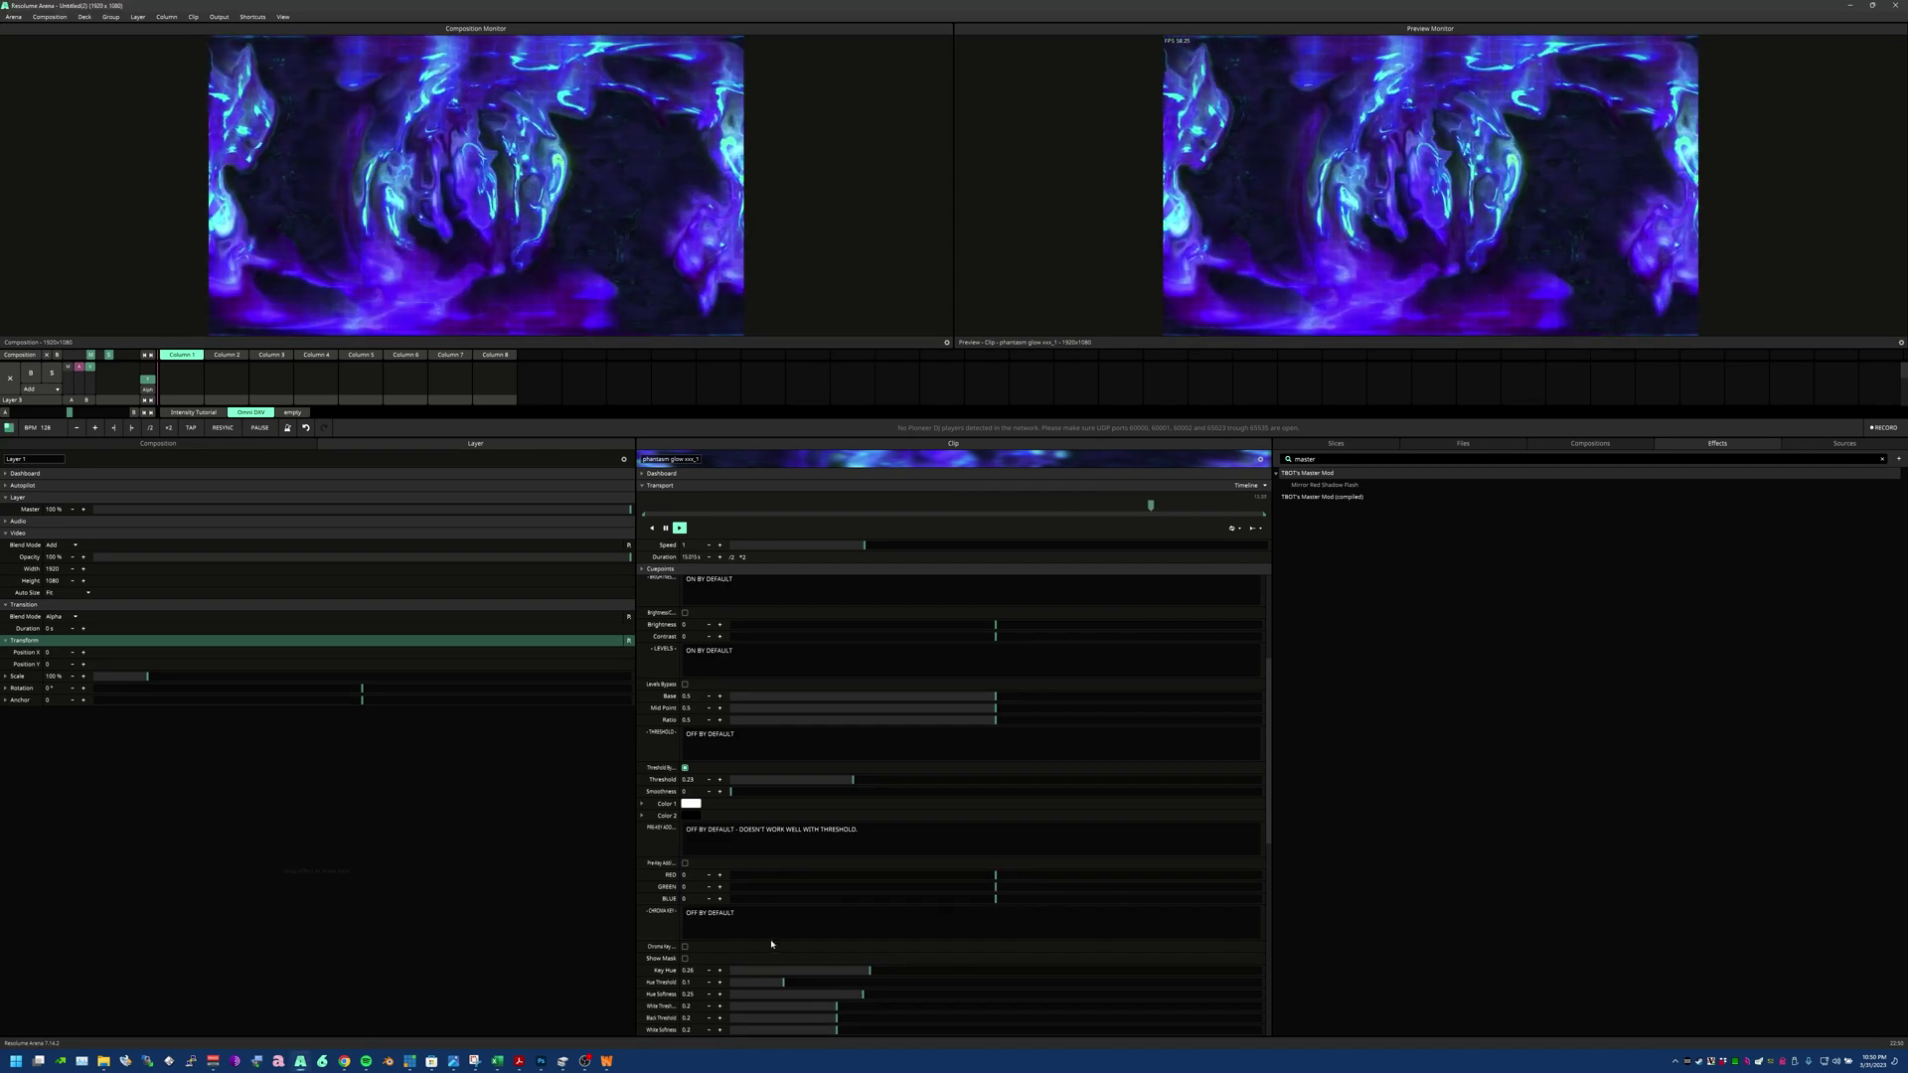
{"action": "left_click", "coordinate": [685, 947]}
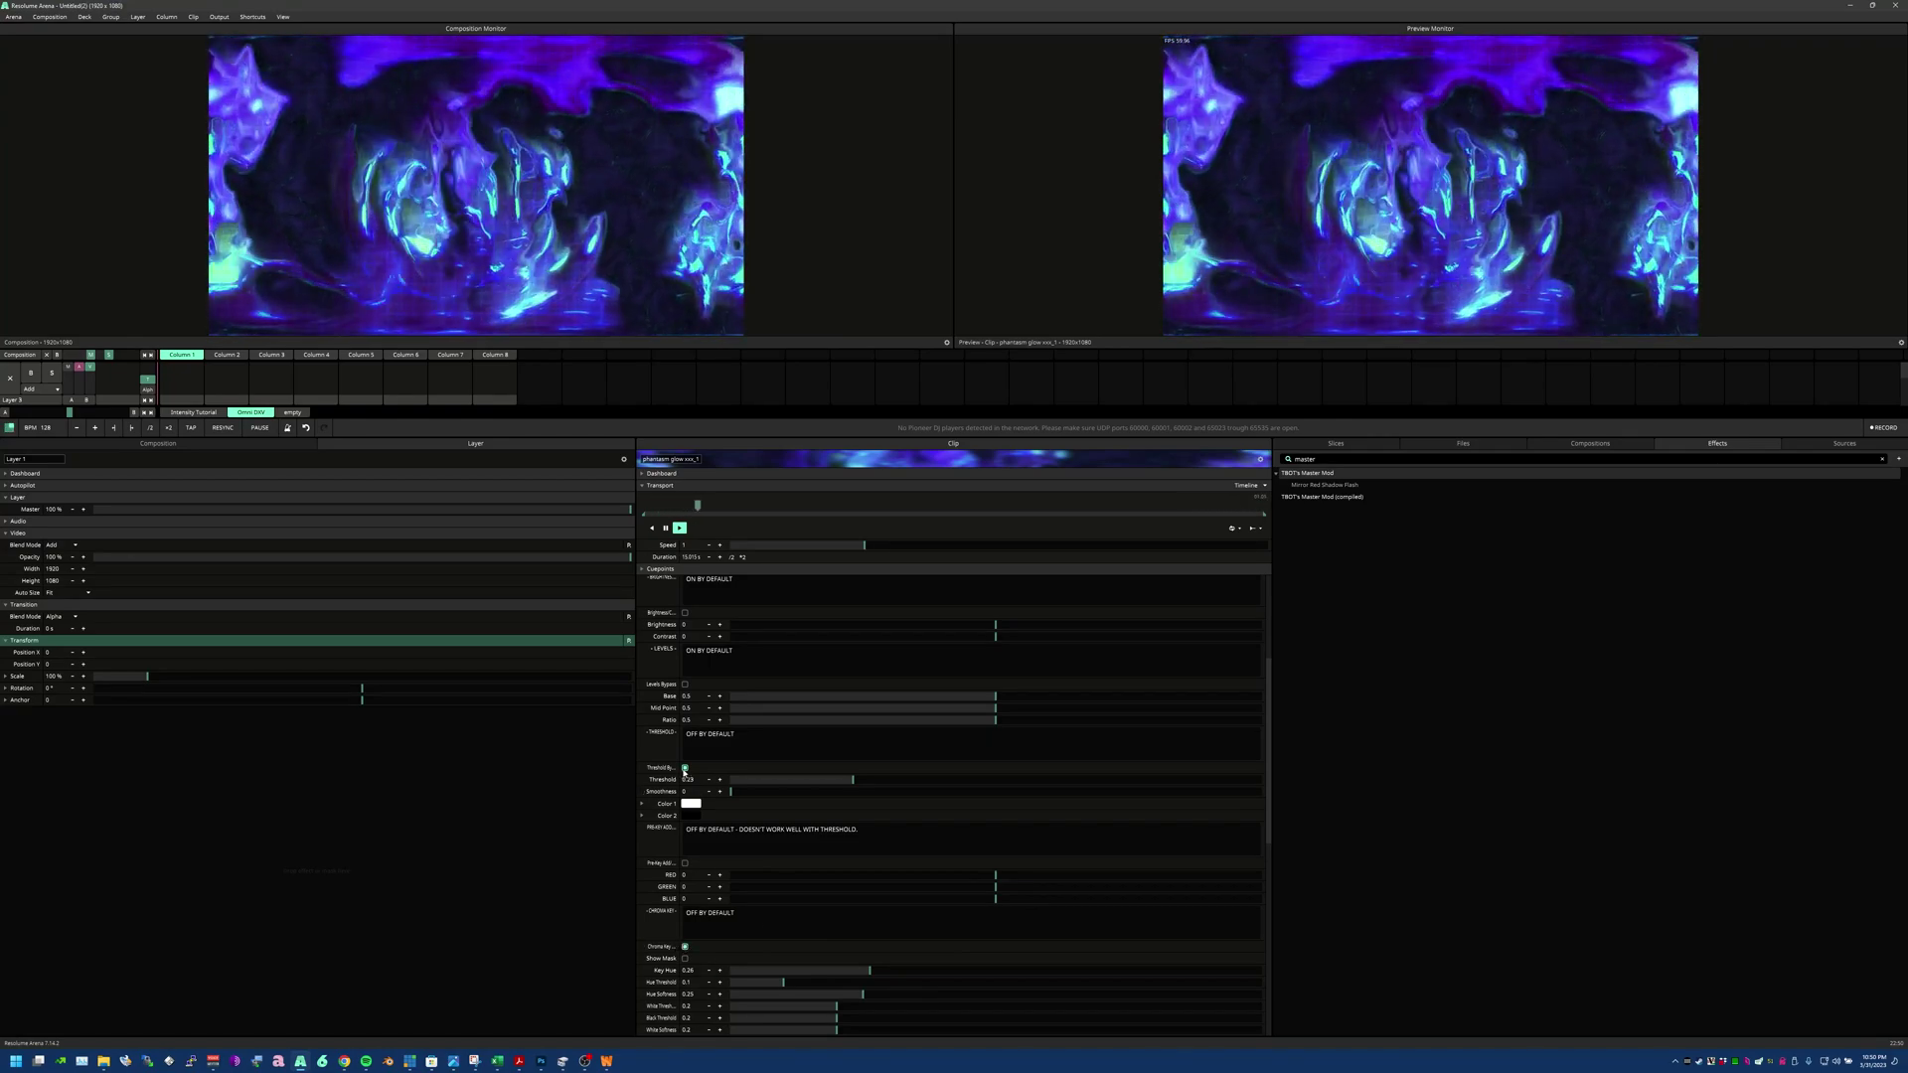
Toggle the threshold on and off, then end its description note with a period
{"action": "left_click", "coordinate": [684, 768]}
{"action": "left_click", "coordinate": [684, 768]}
{"action": "left_click", "coordinate": [904, 837]}
{"action": "type", "text": "."}
{"action": "key", "text": "Return"}
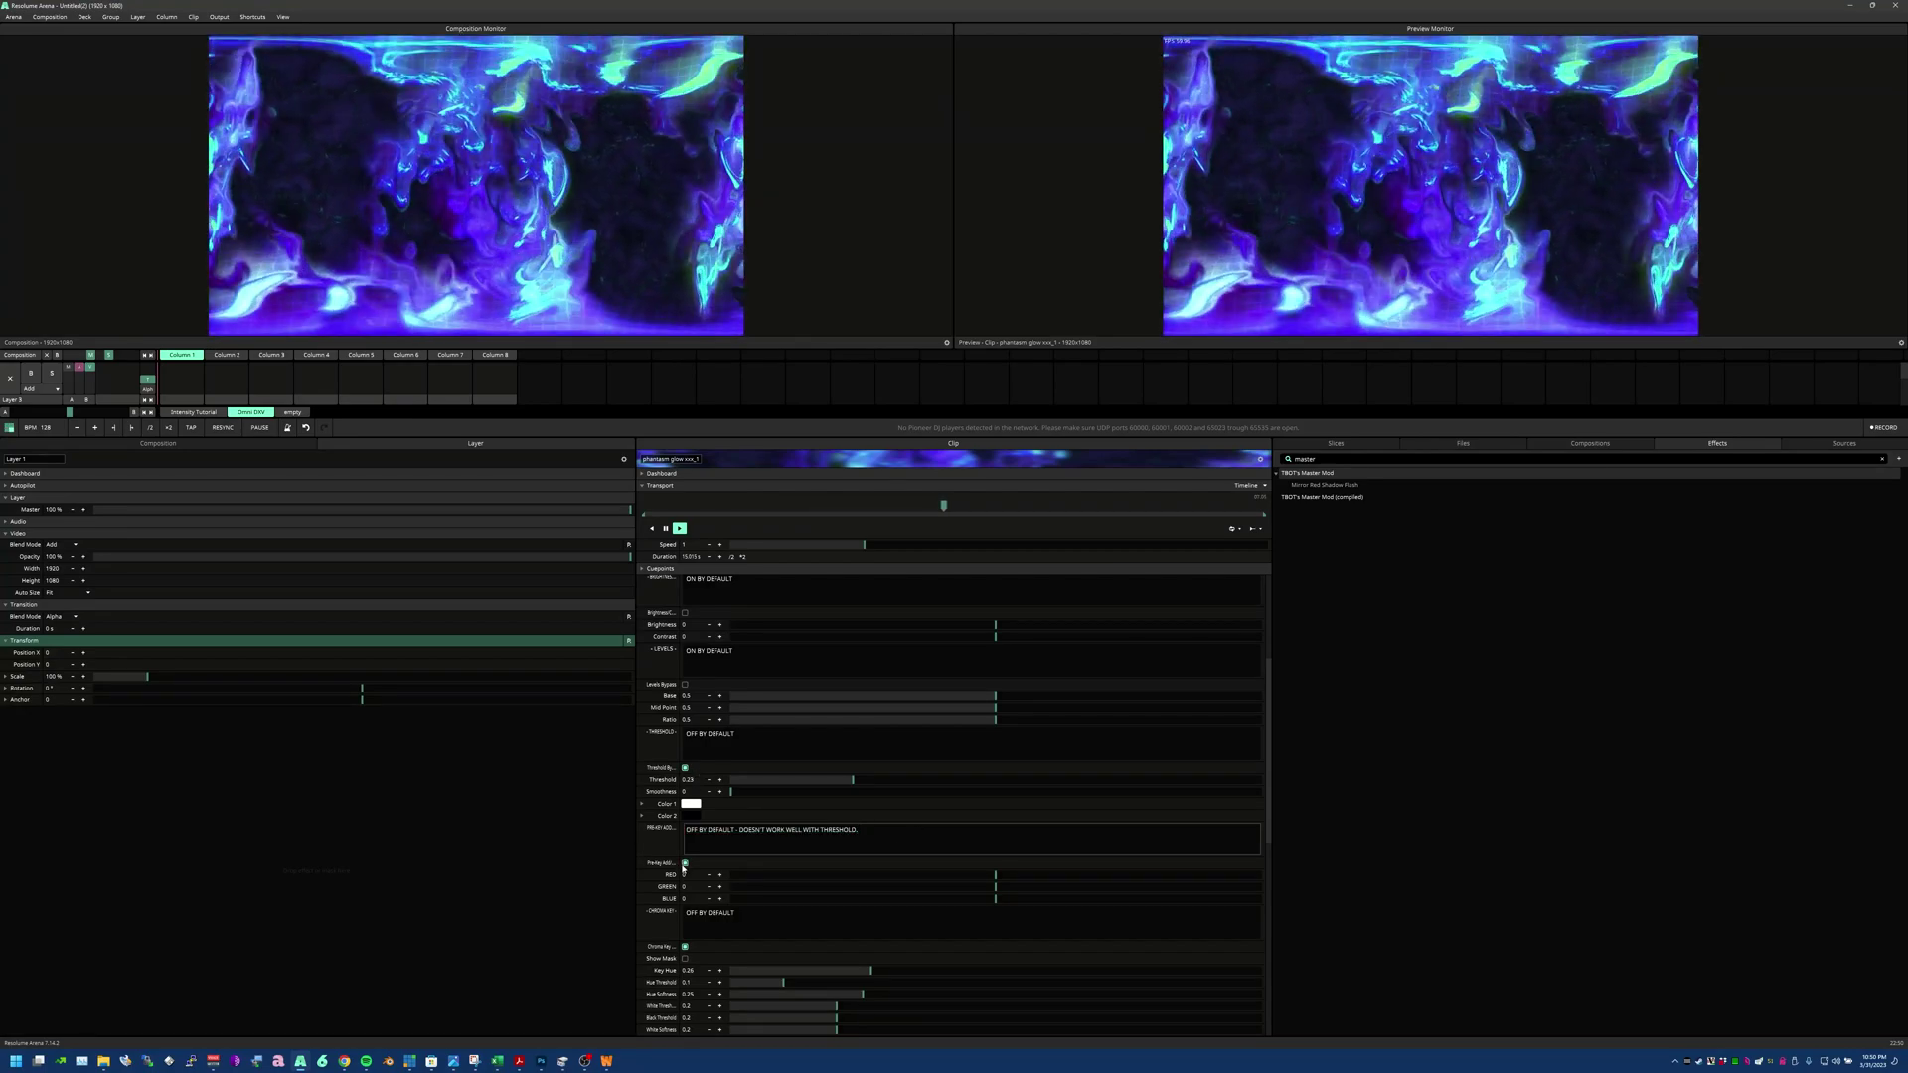
{"action": "scroll", "coordinate": [792, 883], "scroll_direction": "down", "scroll_amount": 2}
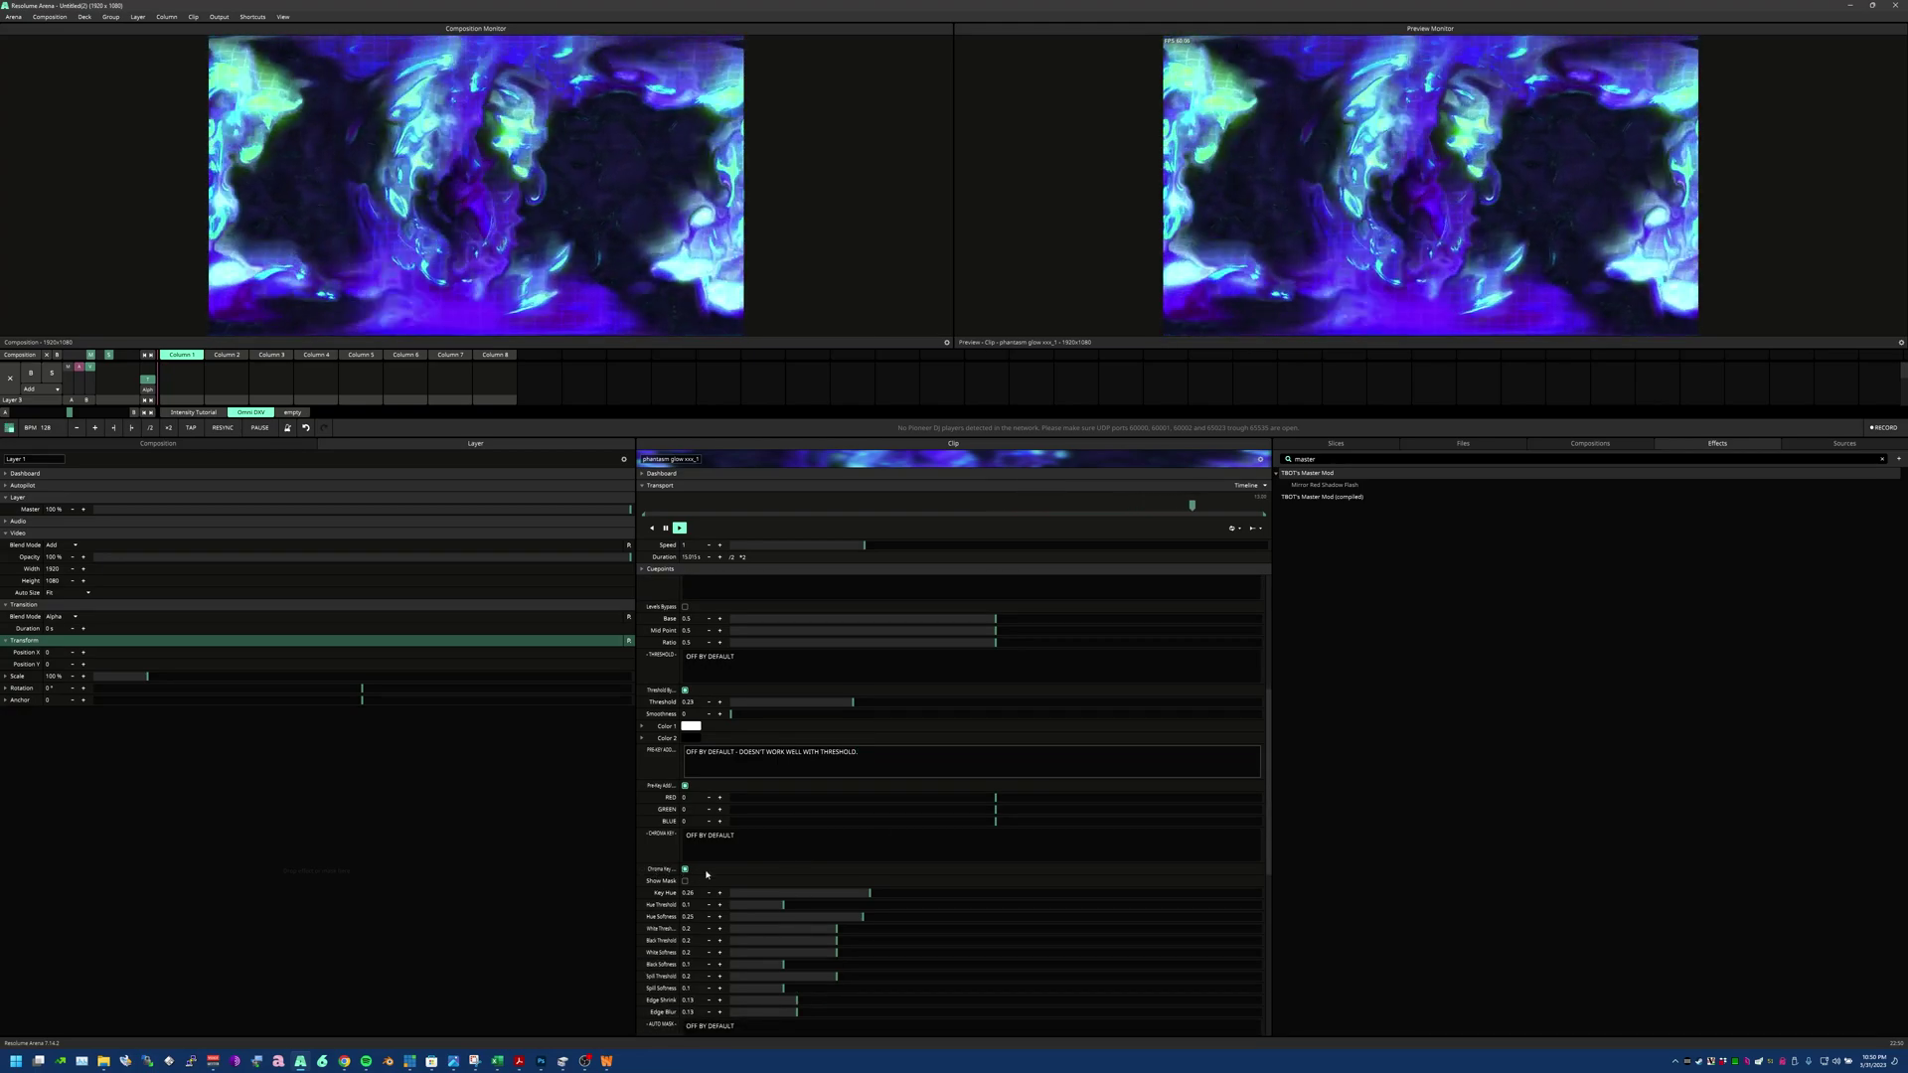
{"action": "scroll", "coordinate": [718, 880], "scroll_direction": "down", "scroll_amount": 3}
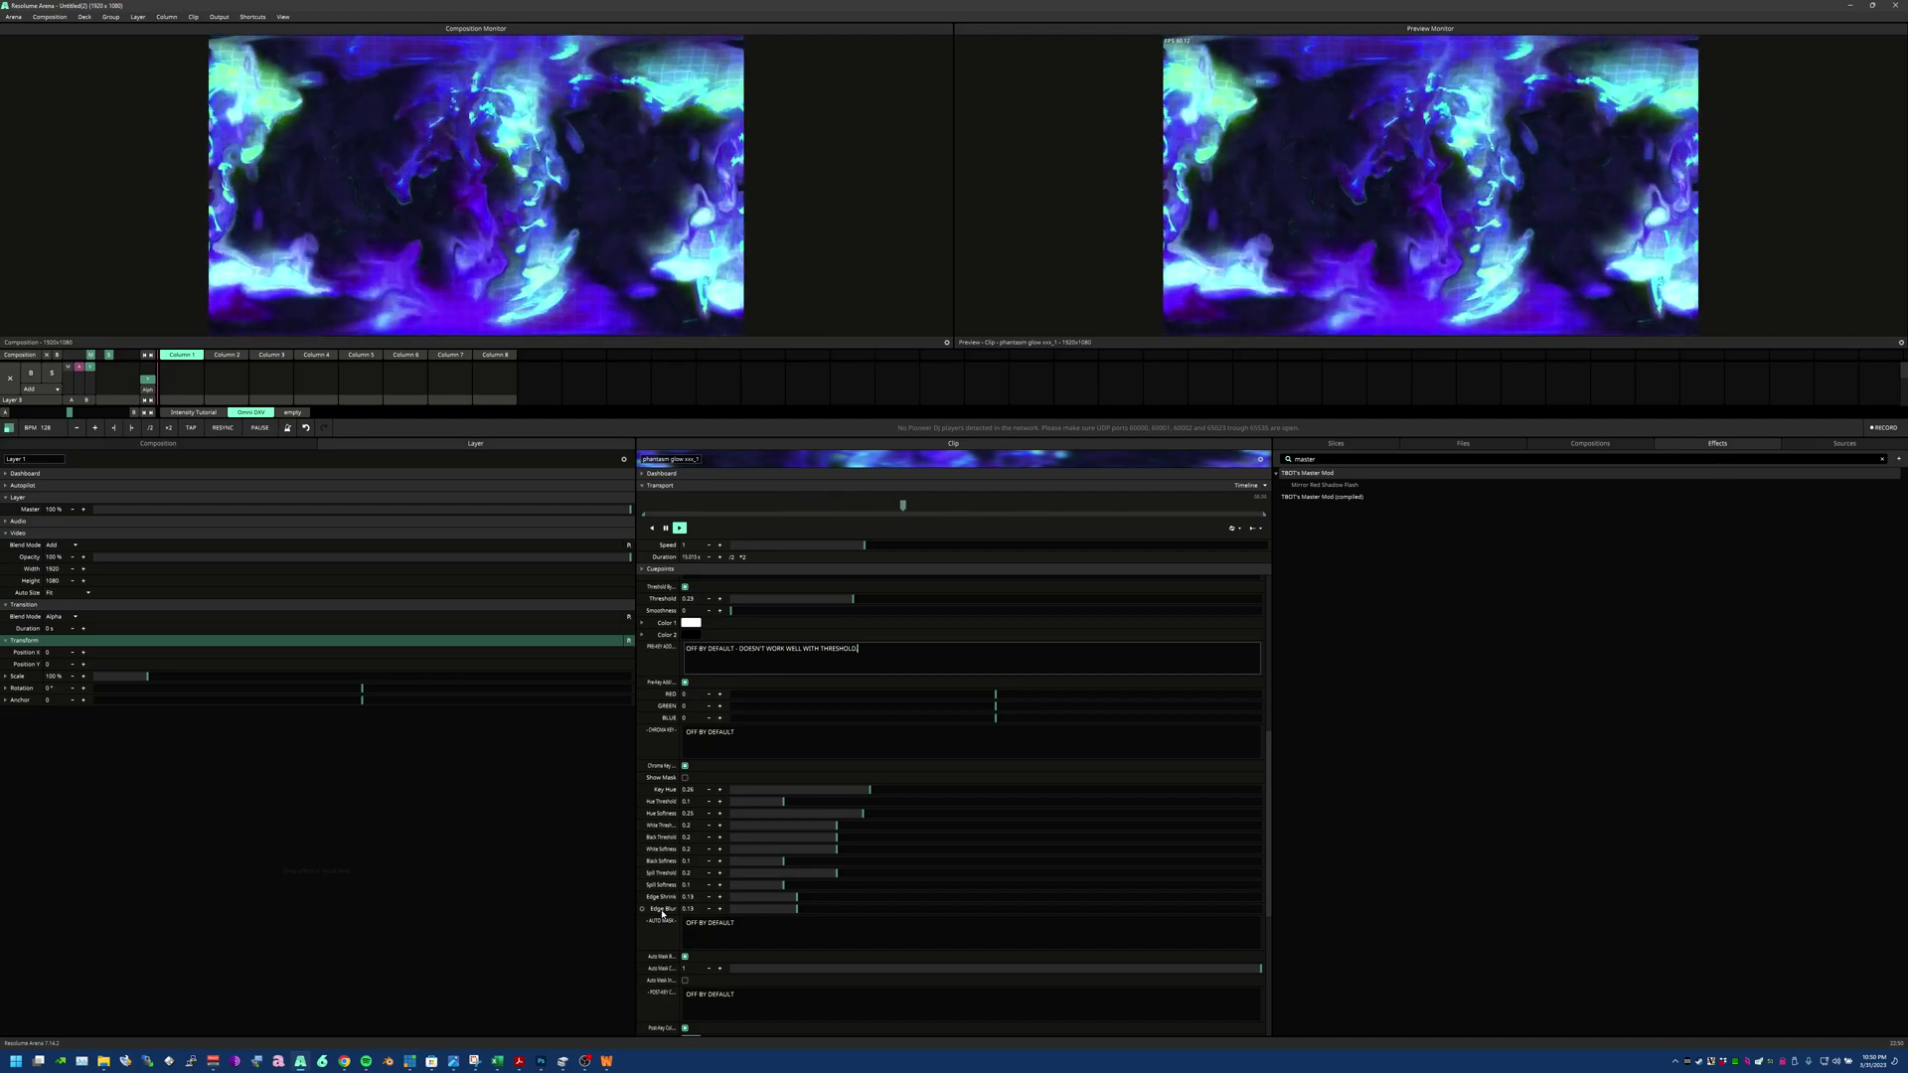
{"action": "scroll", "coordinate": [662, 909], "scroll_direction": "down", "scroll_amount": 2}
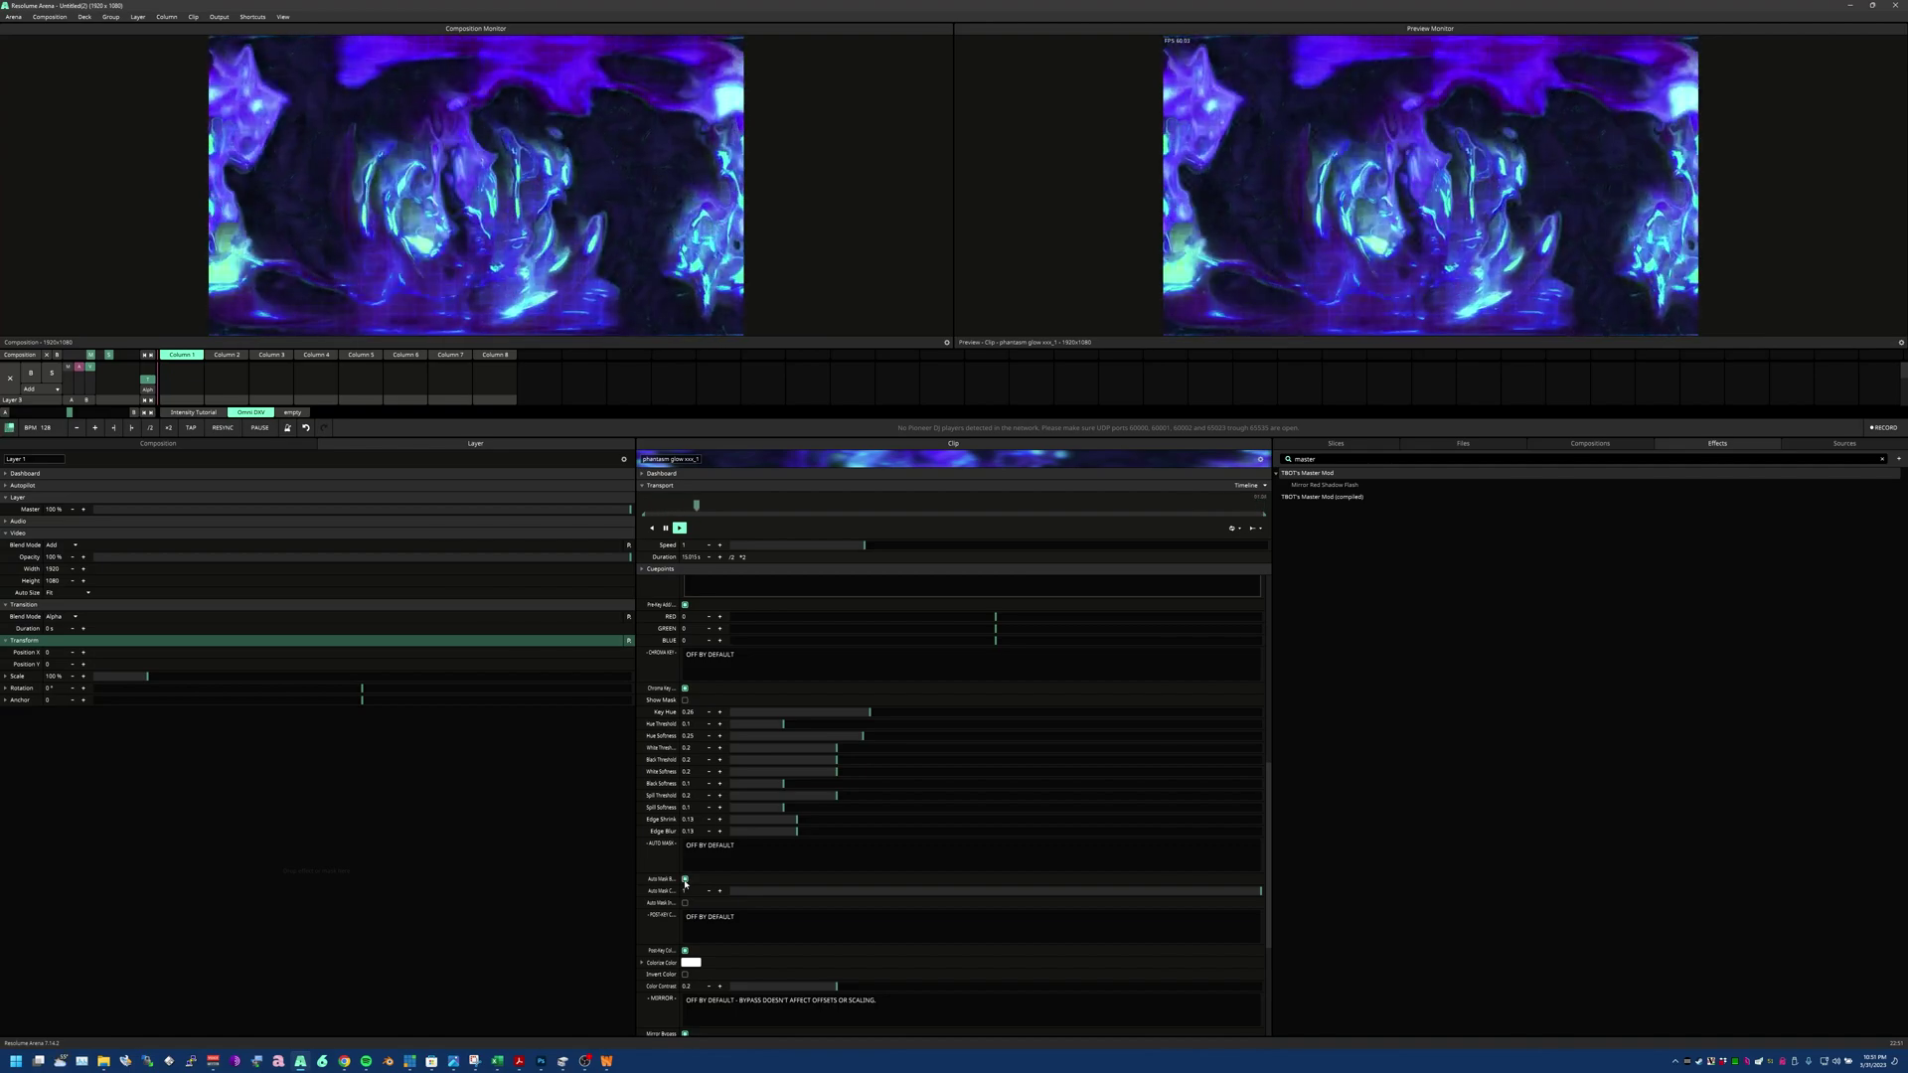
Raise the auto mask amount, invert the mask, and mirror the image left to right
{"action": "left_click_drag", "start_coordinate": [1258, 891], "coordinate": [1381, 909]}
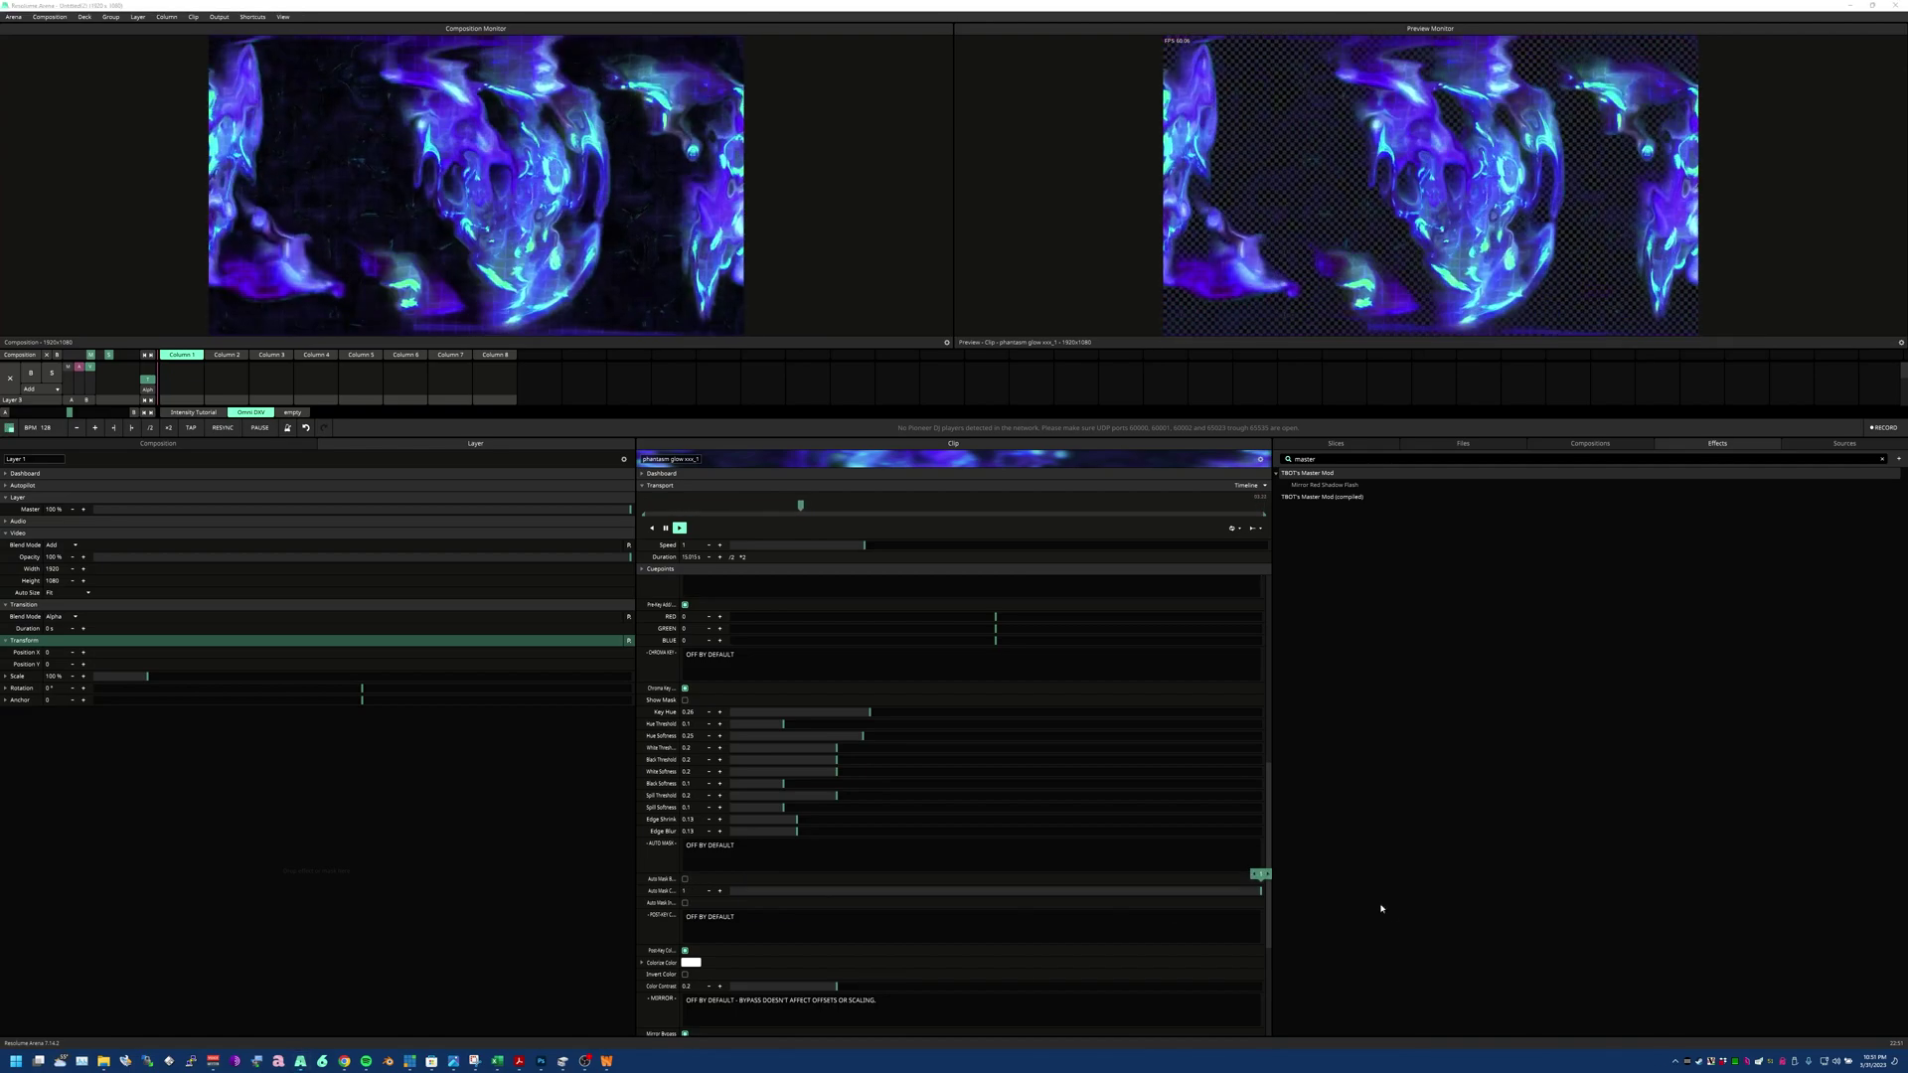
{"action": "left_click", "coordinate": [683, 903]}
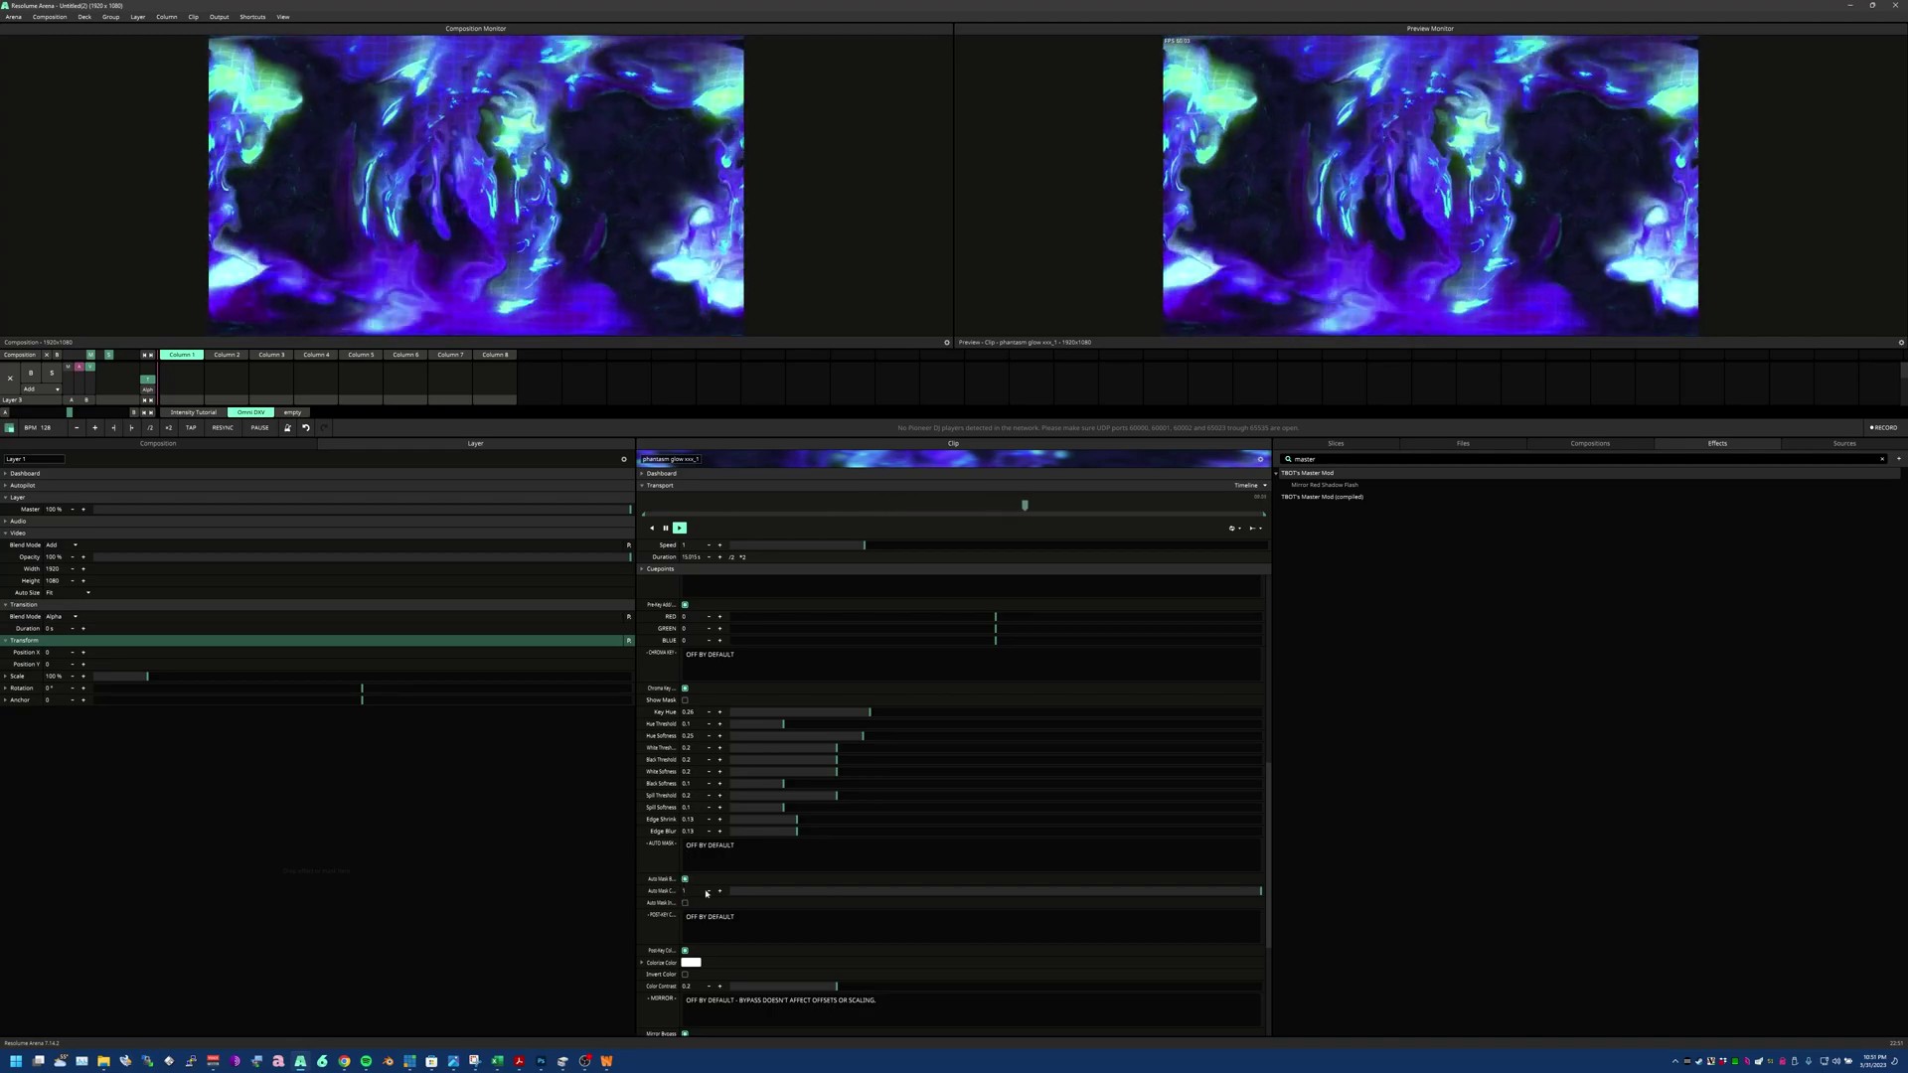
{"action": "scroll", "coordinate": [642, 945], "scroll_direction": "down", "scroll_amount": 3}
{"action": "left_click", "coordinate": [684, 879]}
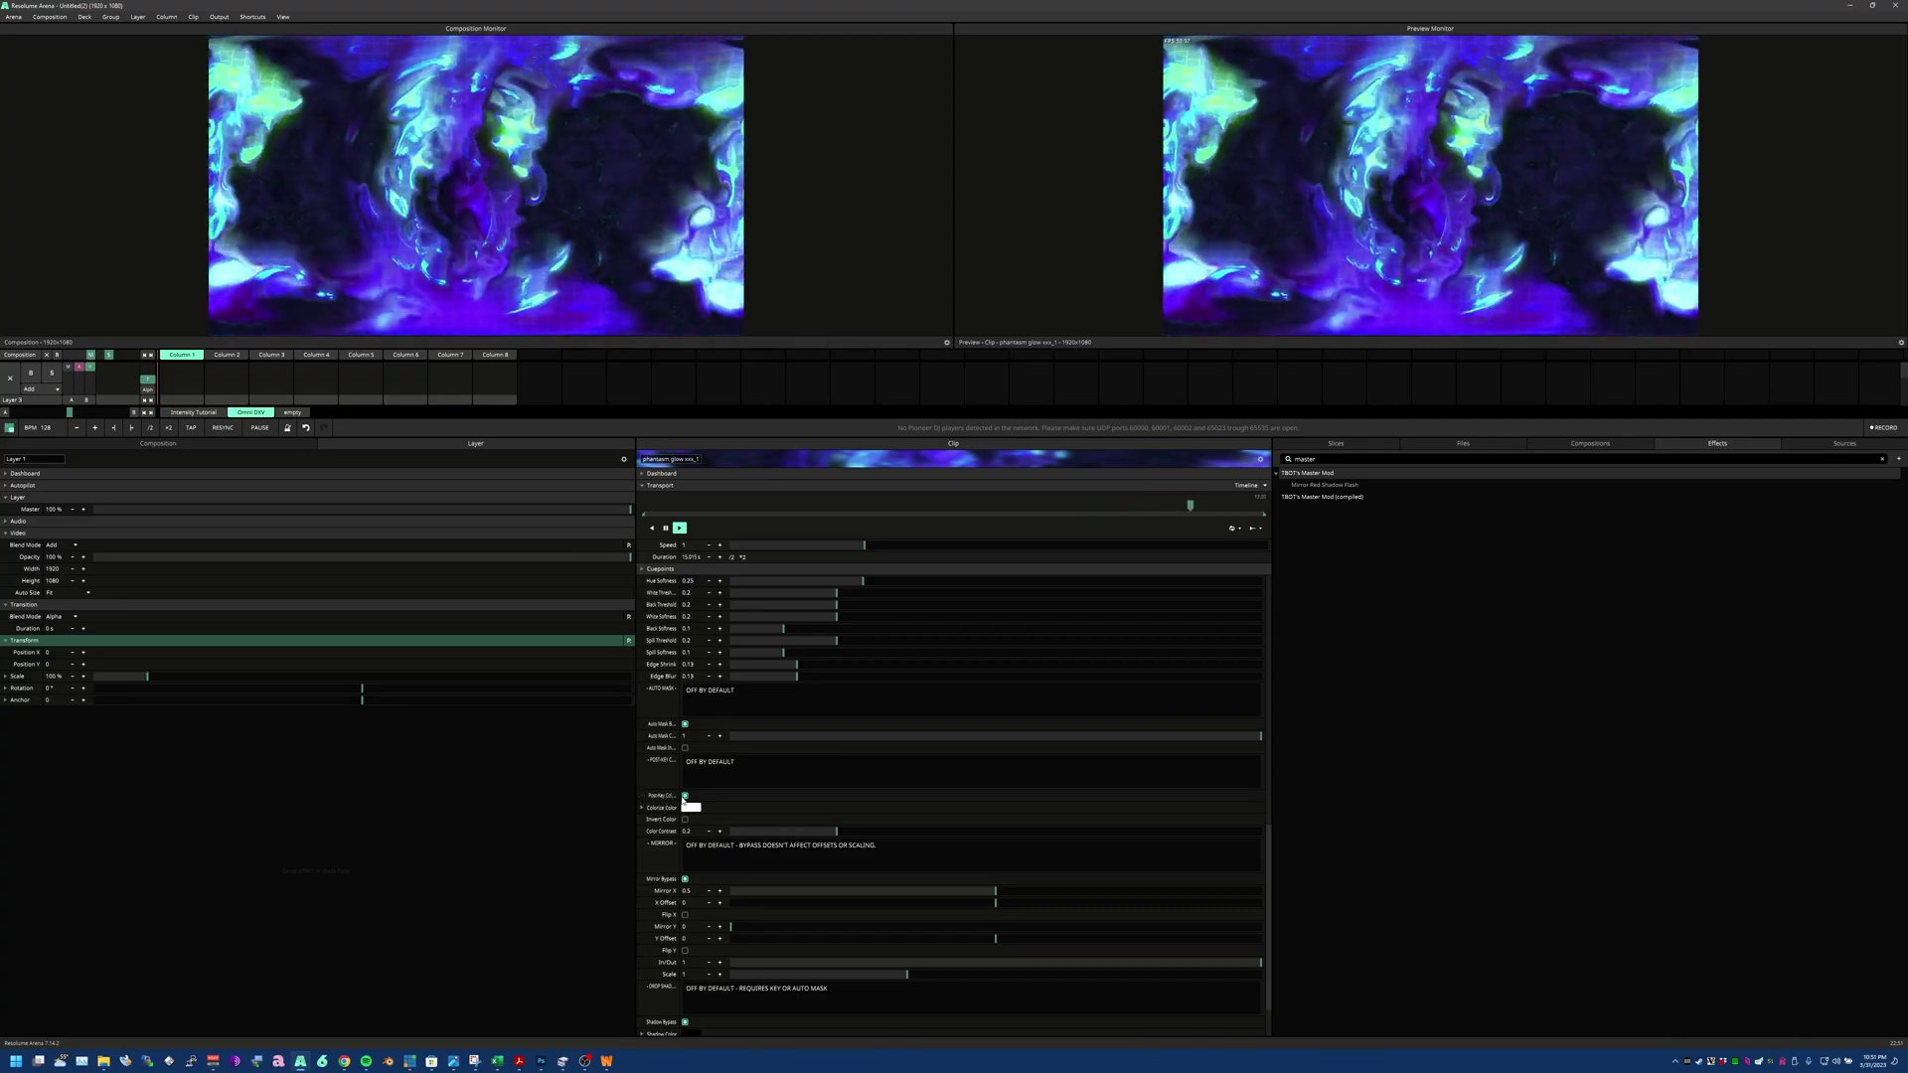
Set the green offset to -0.17 and the key hue to 0.62, knocking out the blue
{"action": "scroll", "coordinate": [797, 713], "scroll_direction": "up", "scroll_amount": 2}
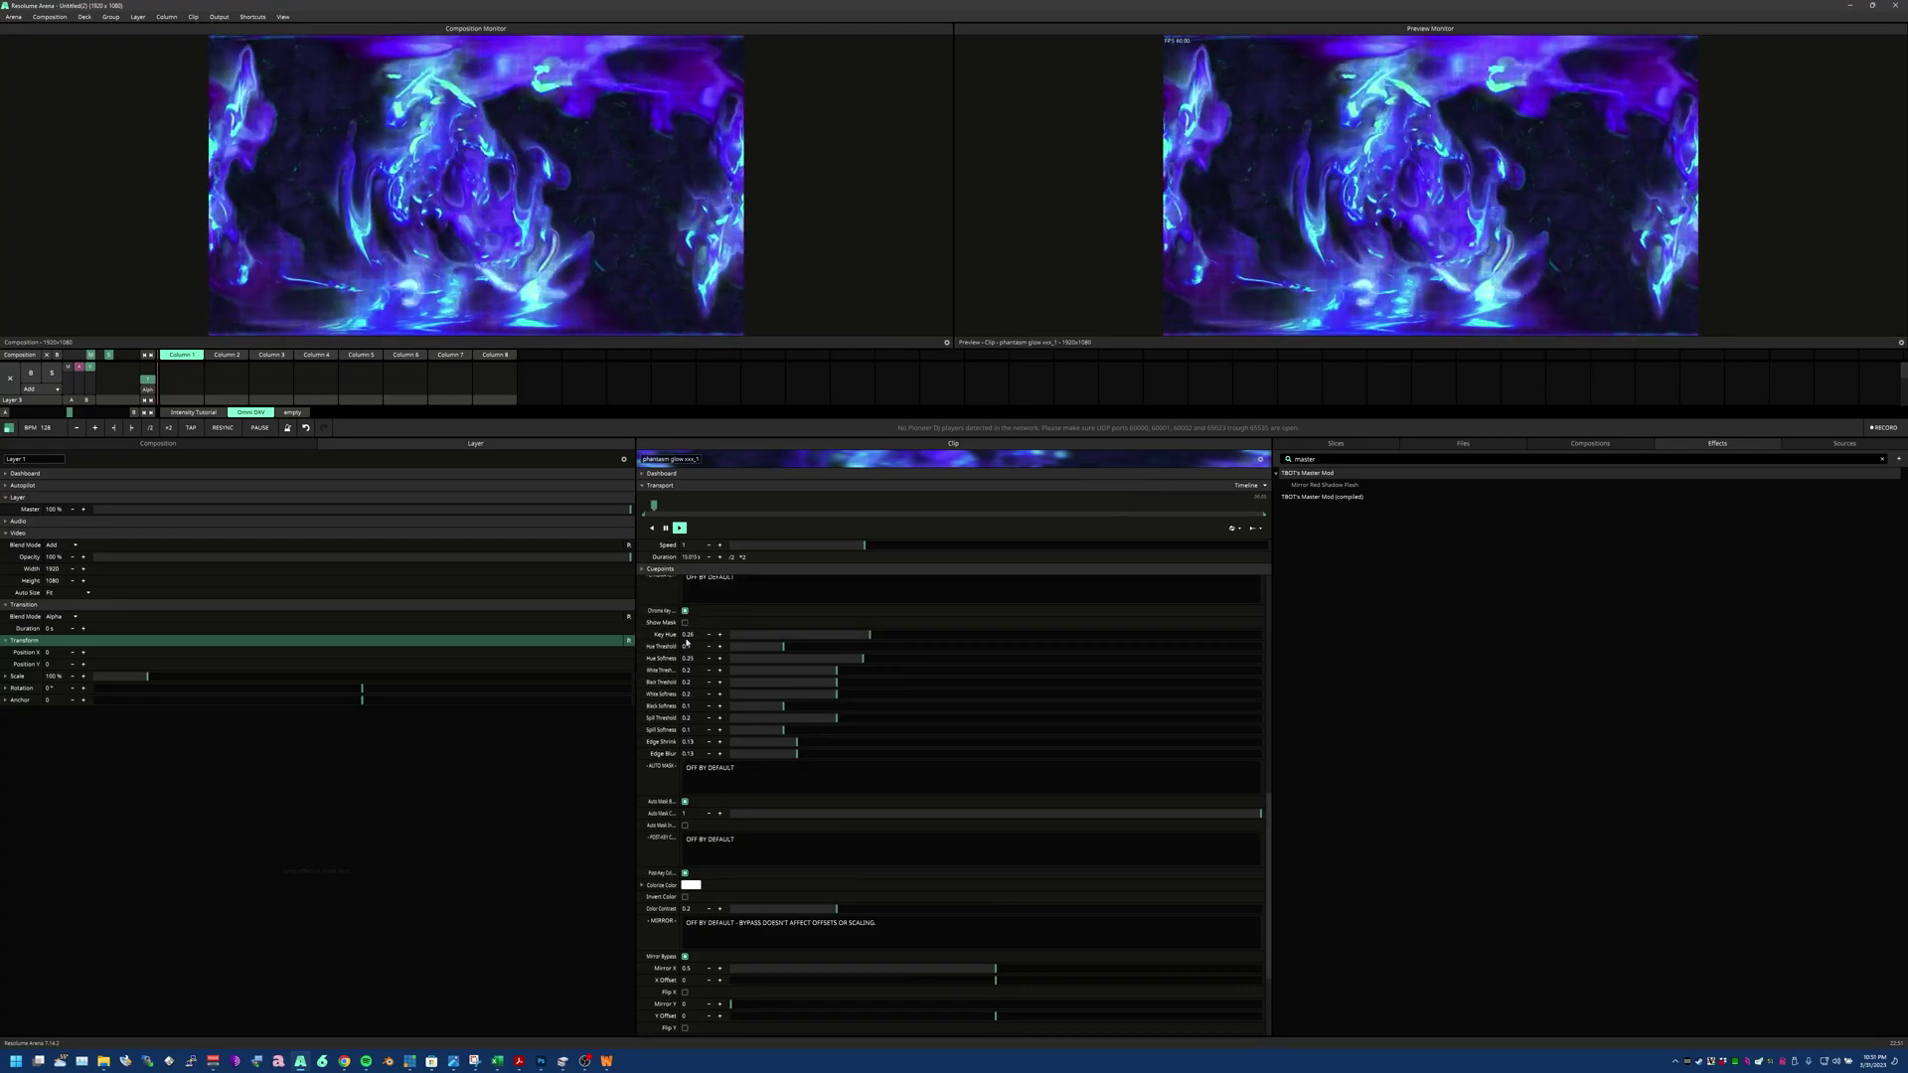
{"action": "scroll", "coordinate": [686, 634], "scroll_direction": "up", "scroll_amount": 3}
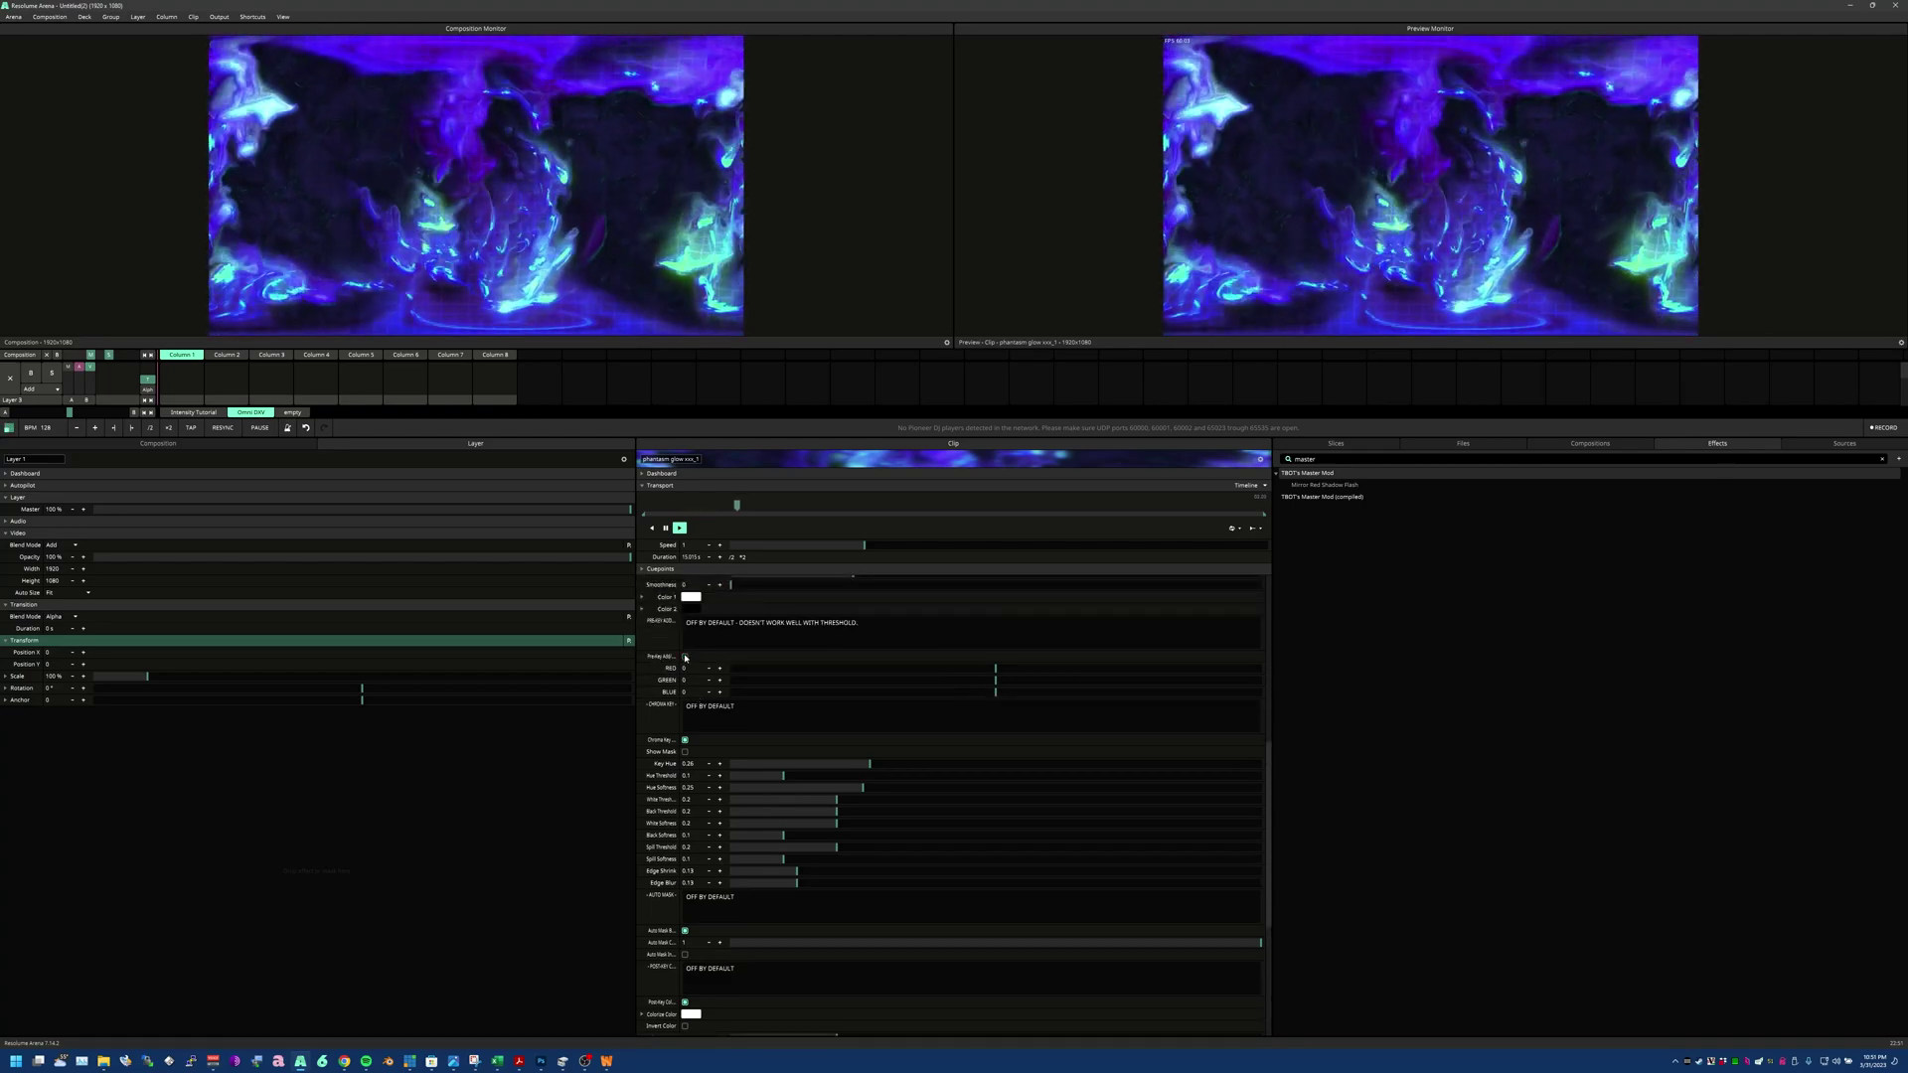
{"action": "left_click_drag", "start_coordinate": [1015, 680], "coordinate": [752, 669]}
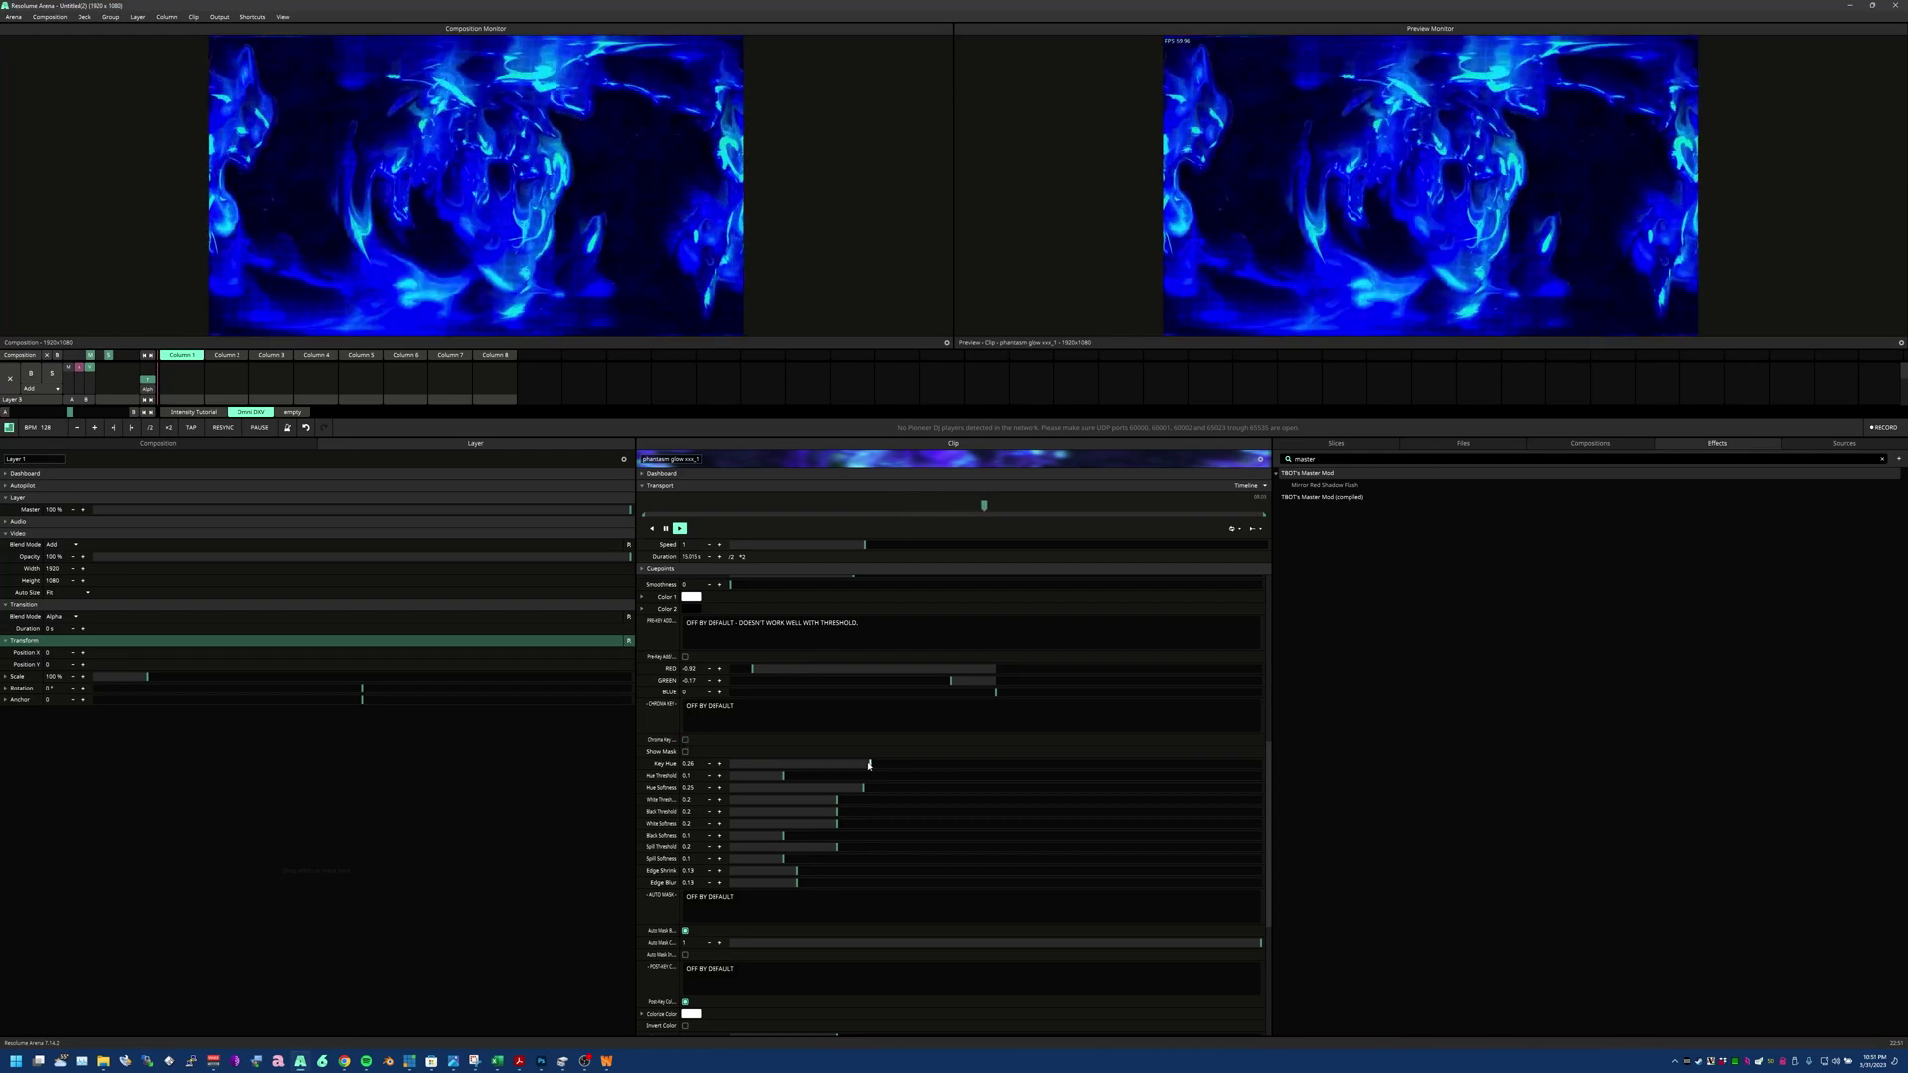
{"action": "left_click_drag", "start_coordinate": [869, 764], "coordinate": [1056, 771]}
Pick a green colour for the colorize tint
{"action": "scroll", "coordinate": [696, 894], "scroll_direction": "down", "scroll_amount": 3}
{"action": "left_click", "coordinate": [684, 899]}
{"action": "left_click", "coordinate": [690, 910]}
{"action": "left_click_drag", "start_coordinate": [696, 922], "coordinate": [874, 926]}
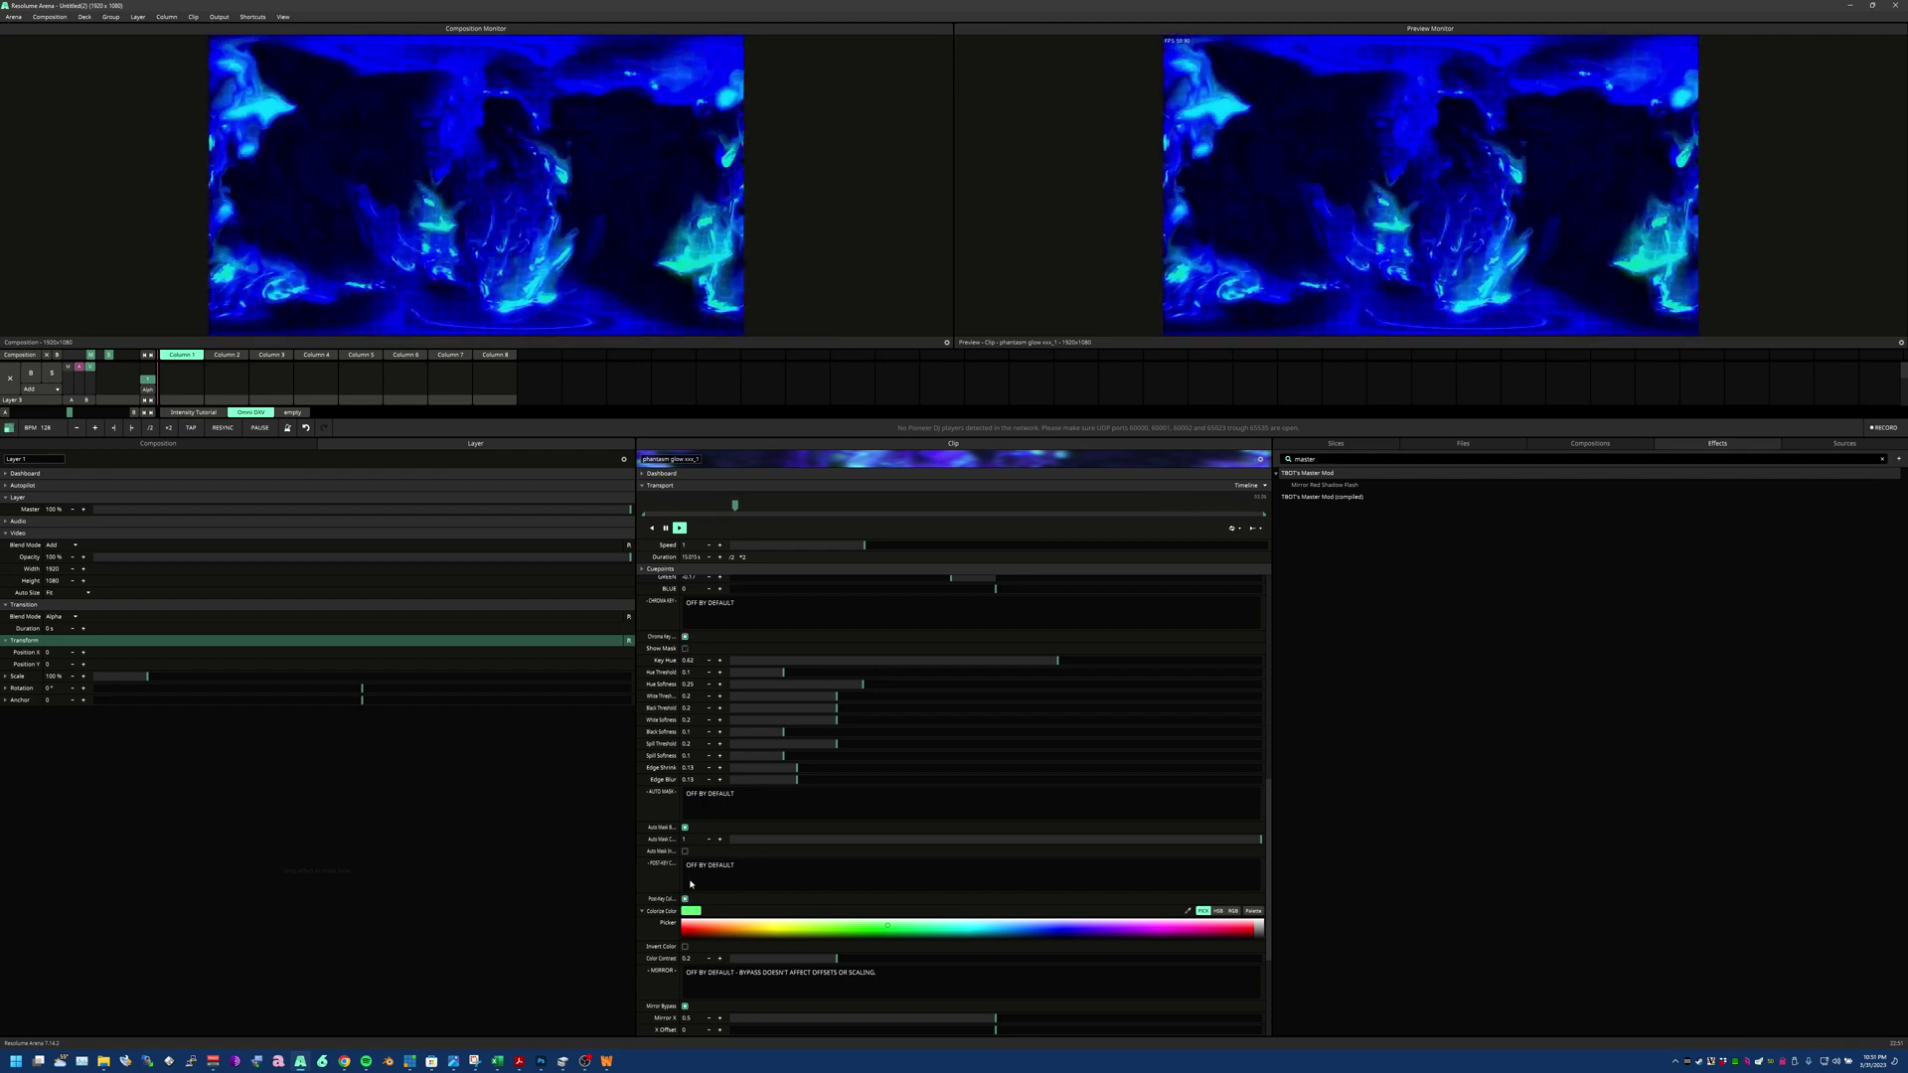
Enable the PostKey colorize tint and shift its colour to a deep red
{"action": "scroll", "coordinate": [690, 883], "scroll_direction": "down", "scroll_amount": 3}
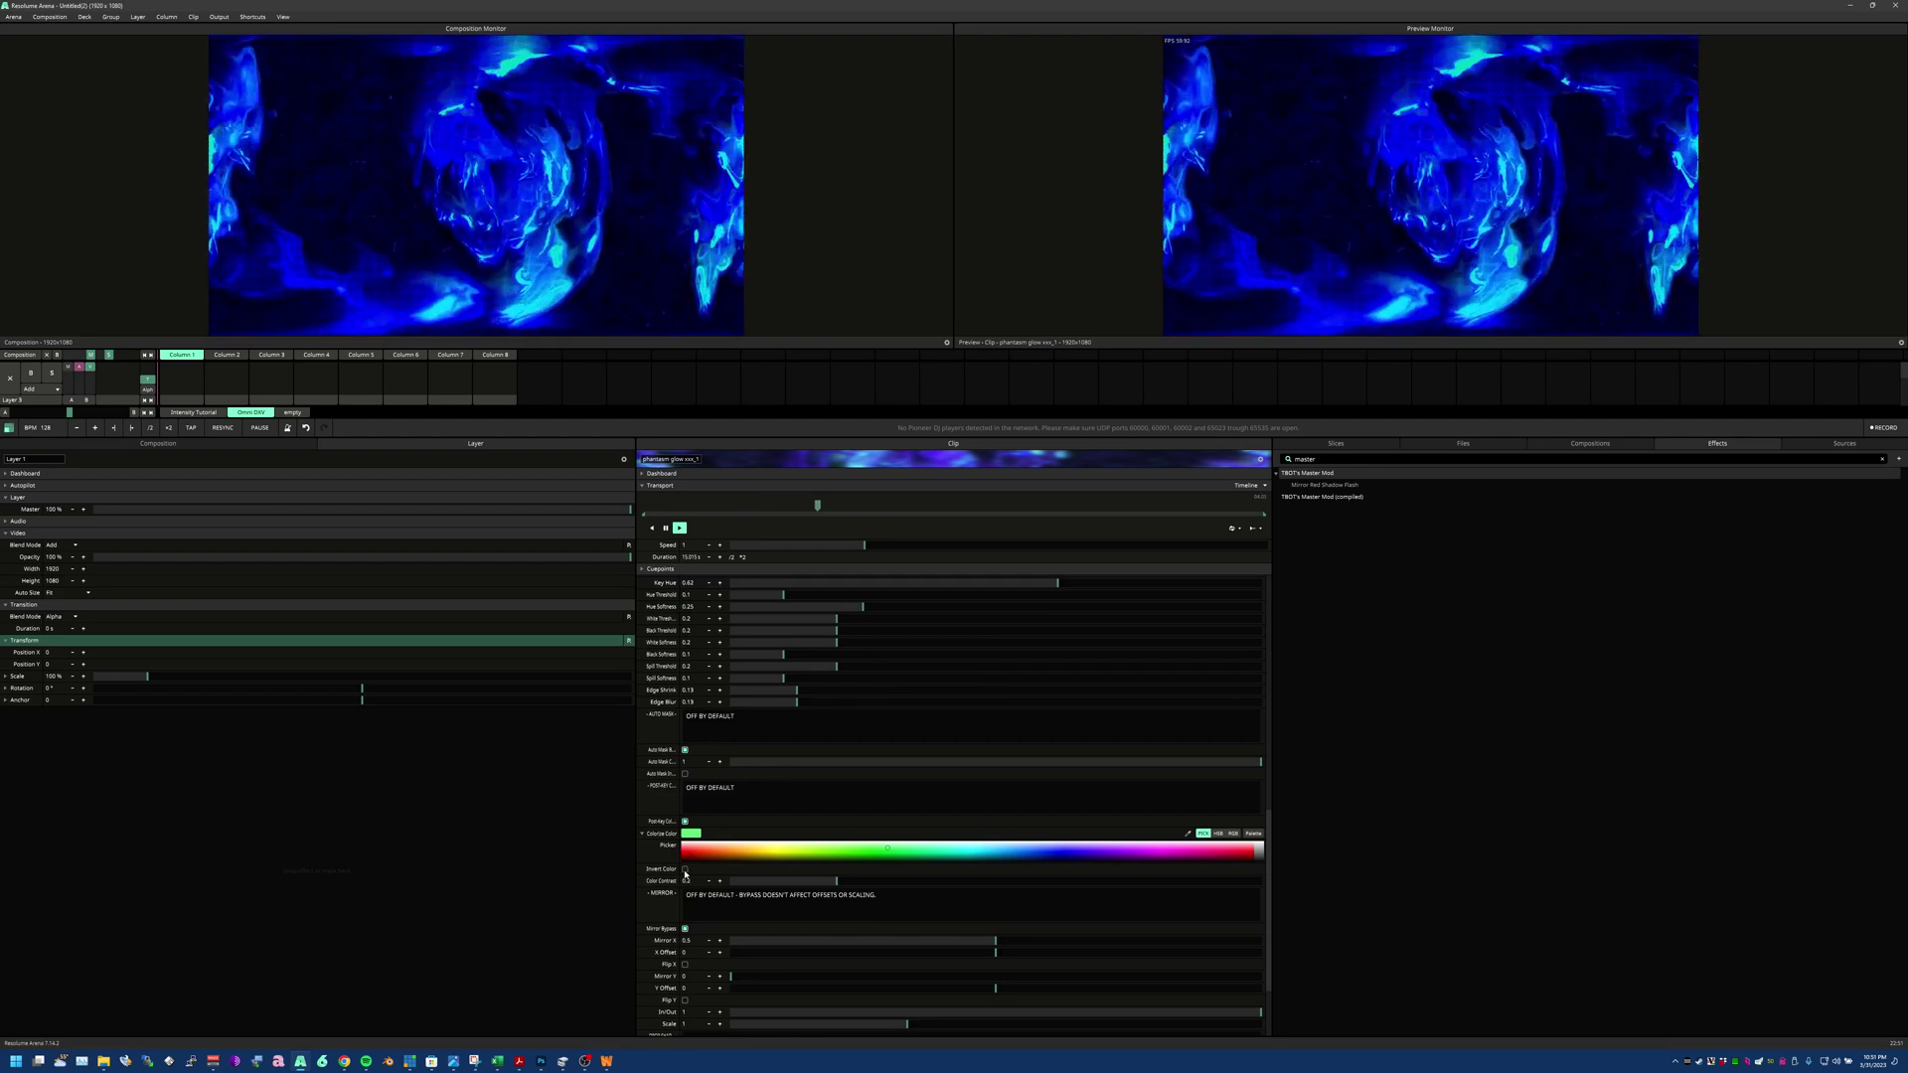
{"action": "left_click", "coordinate": [685, 821]}
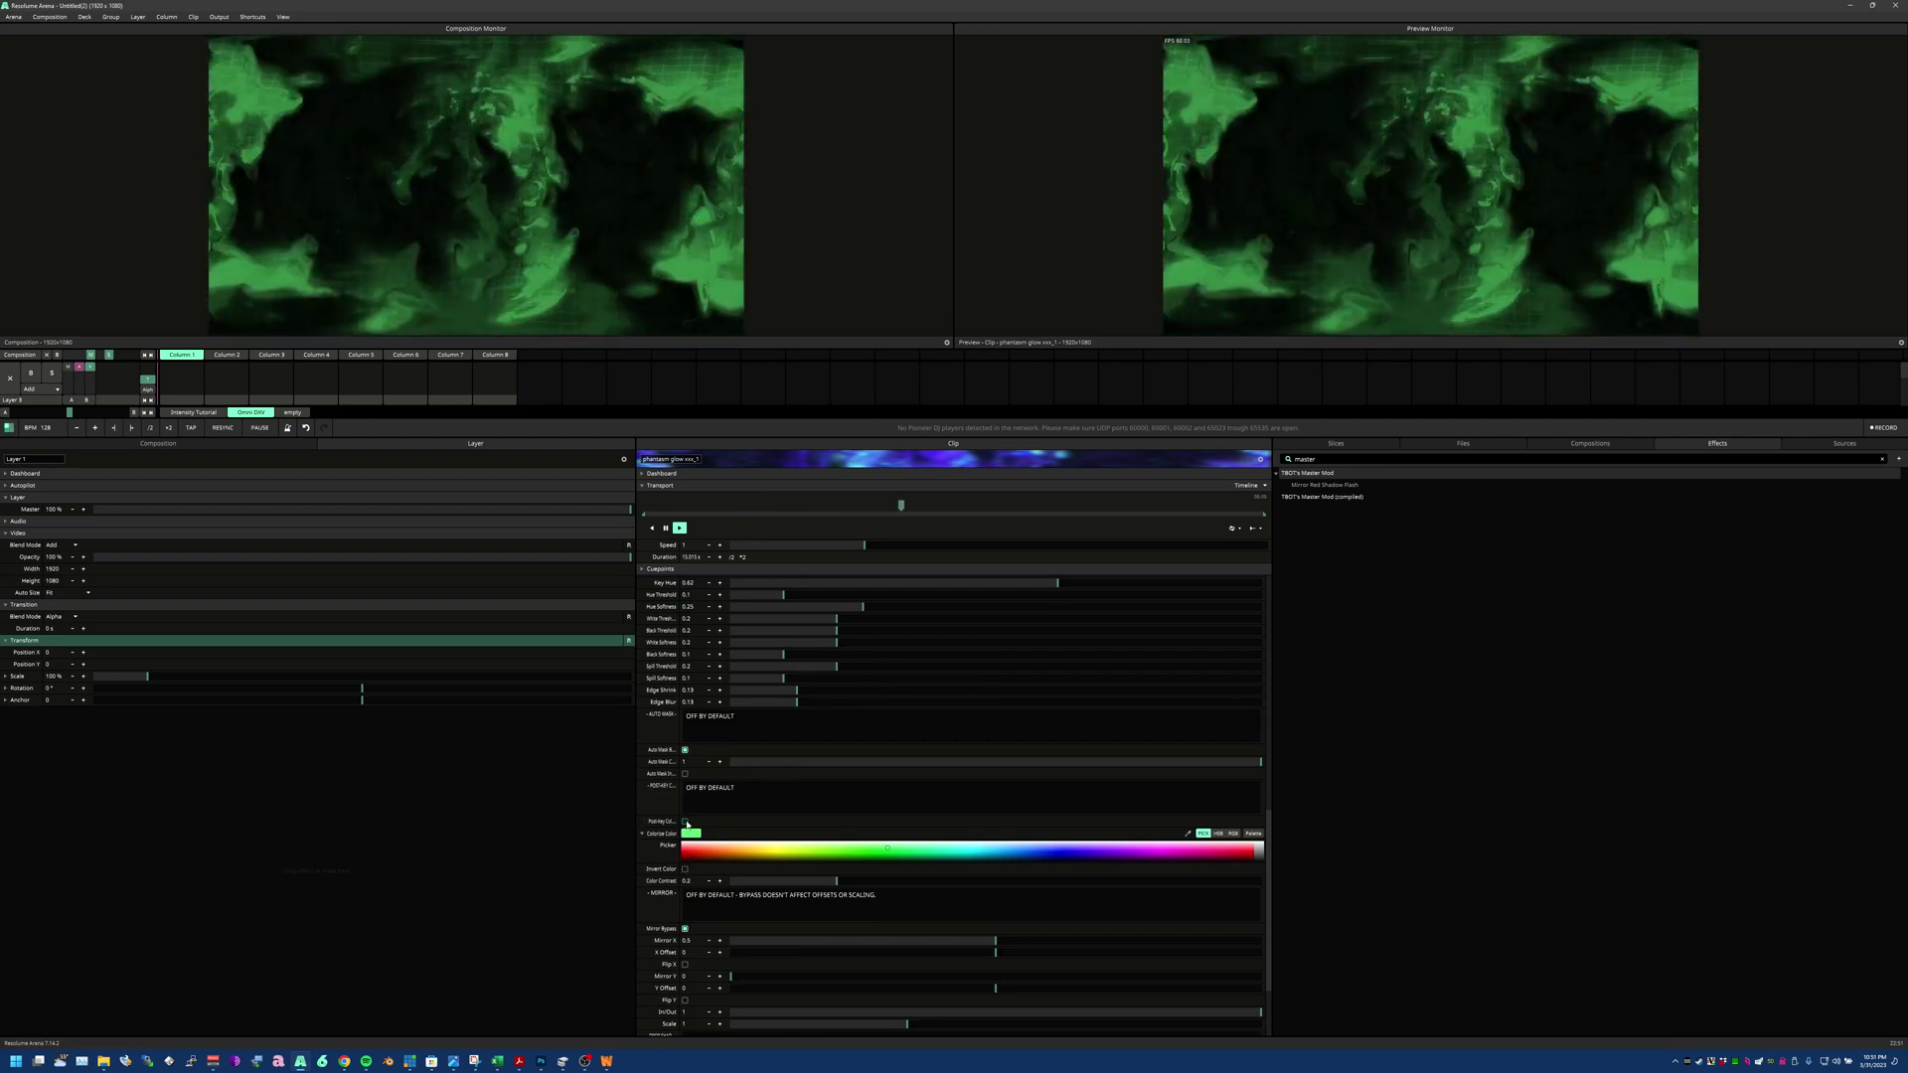
{"action": "left_click_drag", "start_coordinate": [727, 858], "coordinate": [696, 848]}
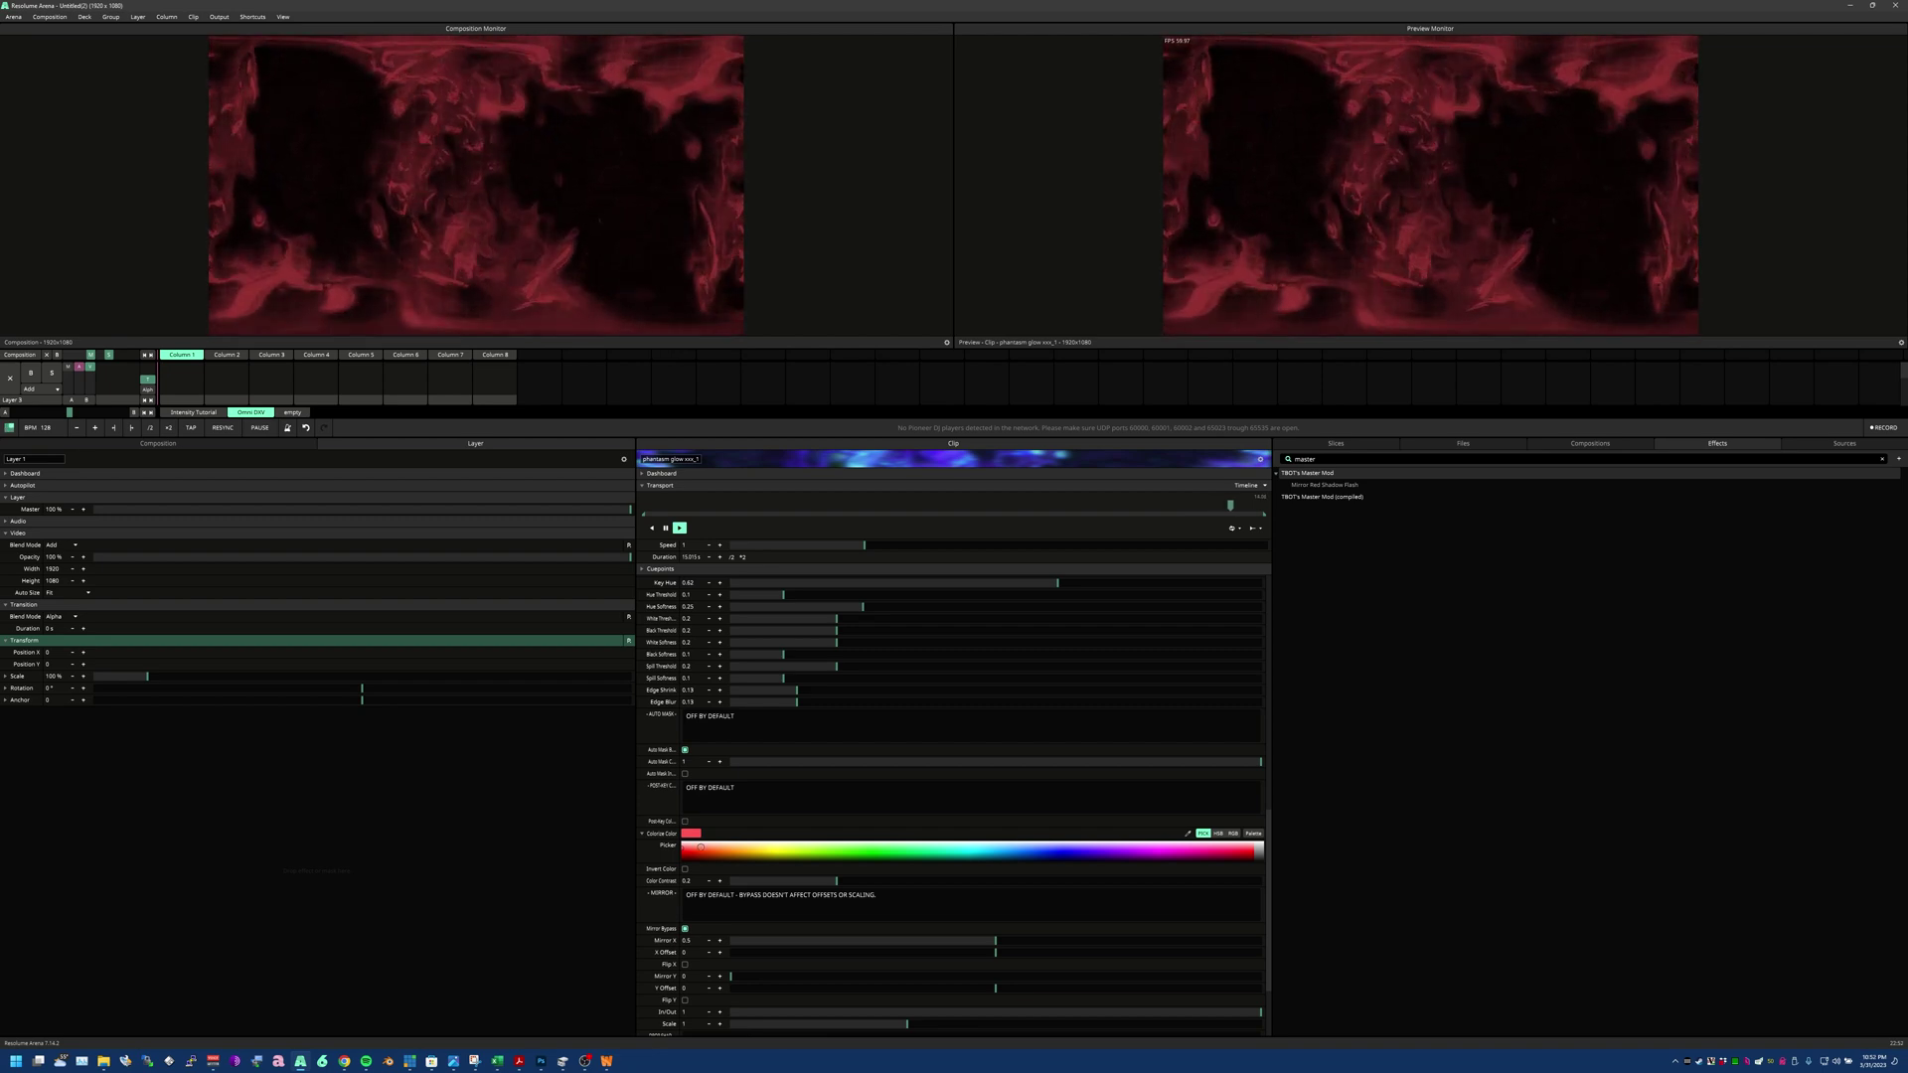
{"action": "left_click_drag", "start_coordinate": [695, 849], "coordinate": [684, 851]}
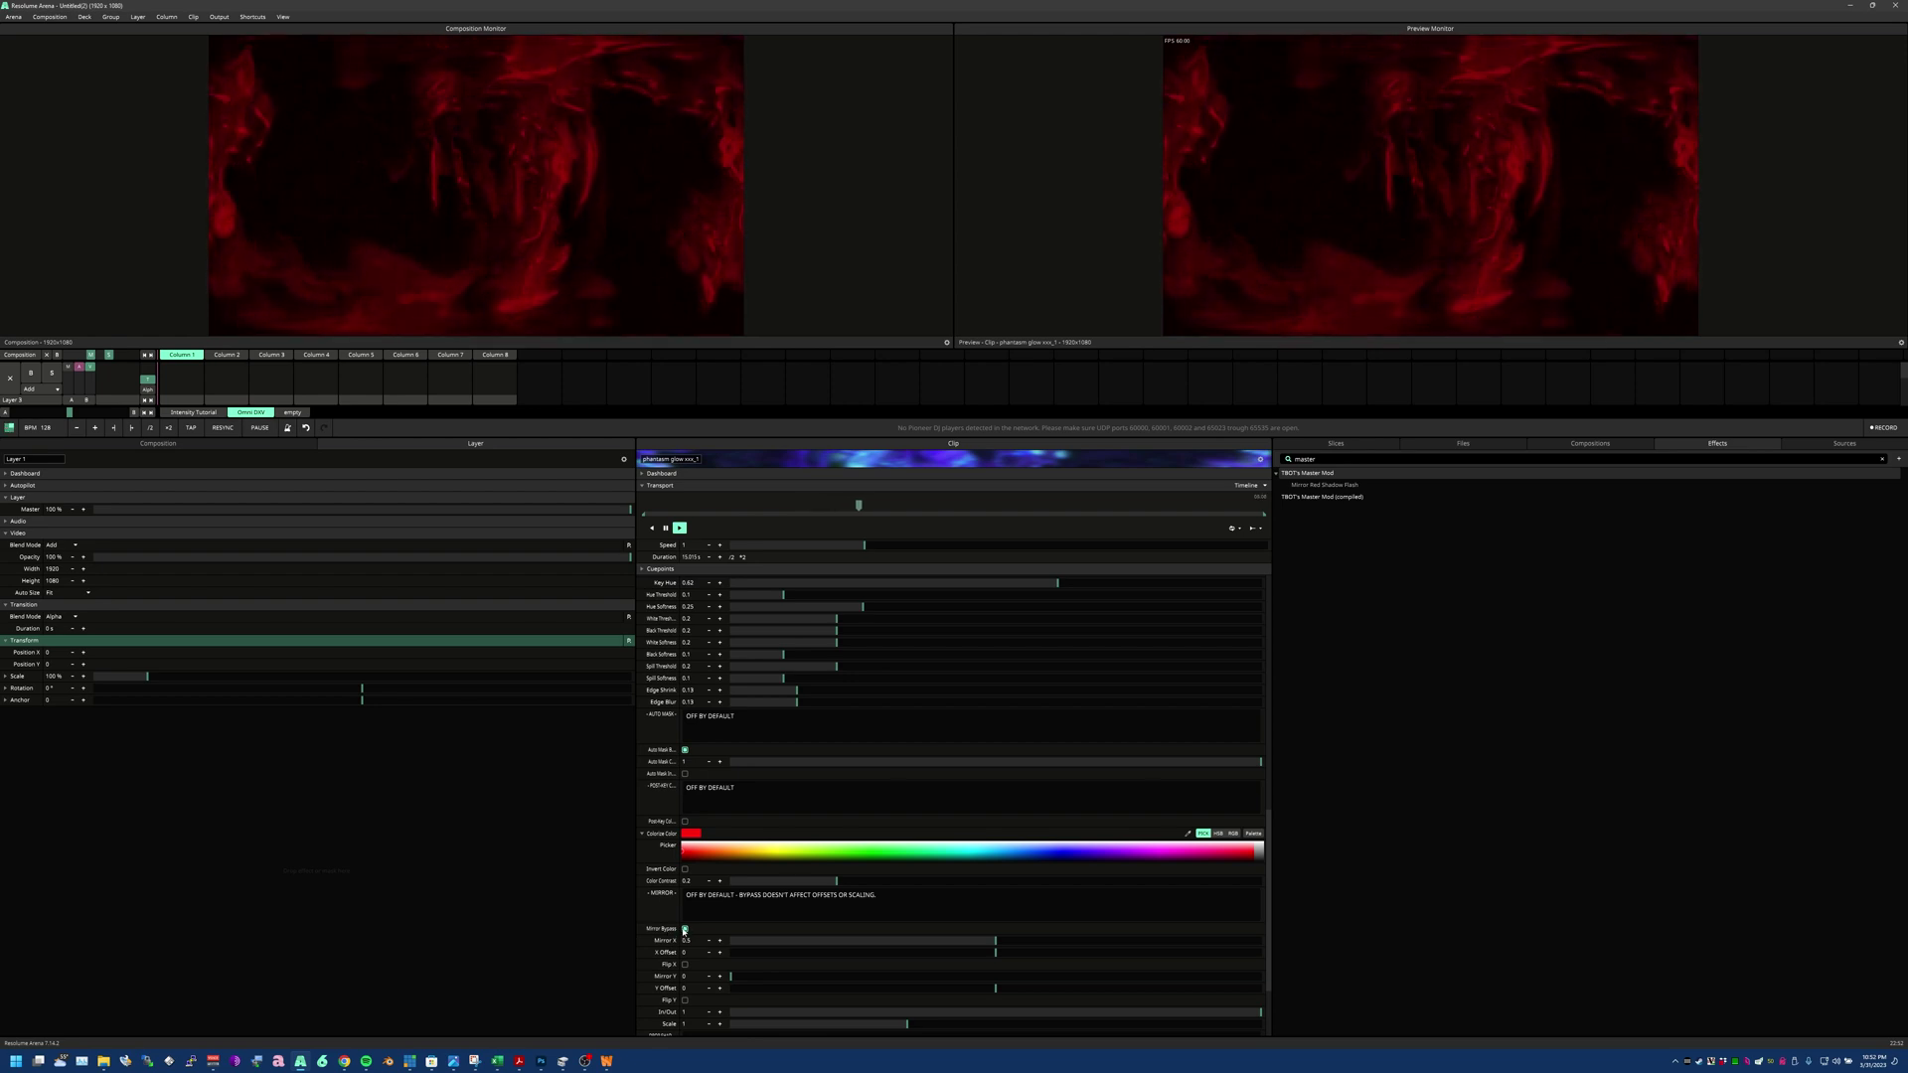
{"action": "left_click", "coordinate": [685, 929]}
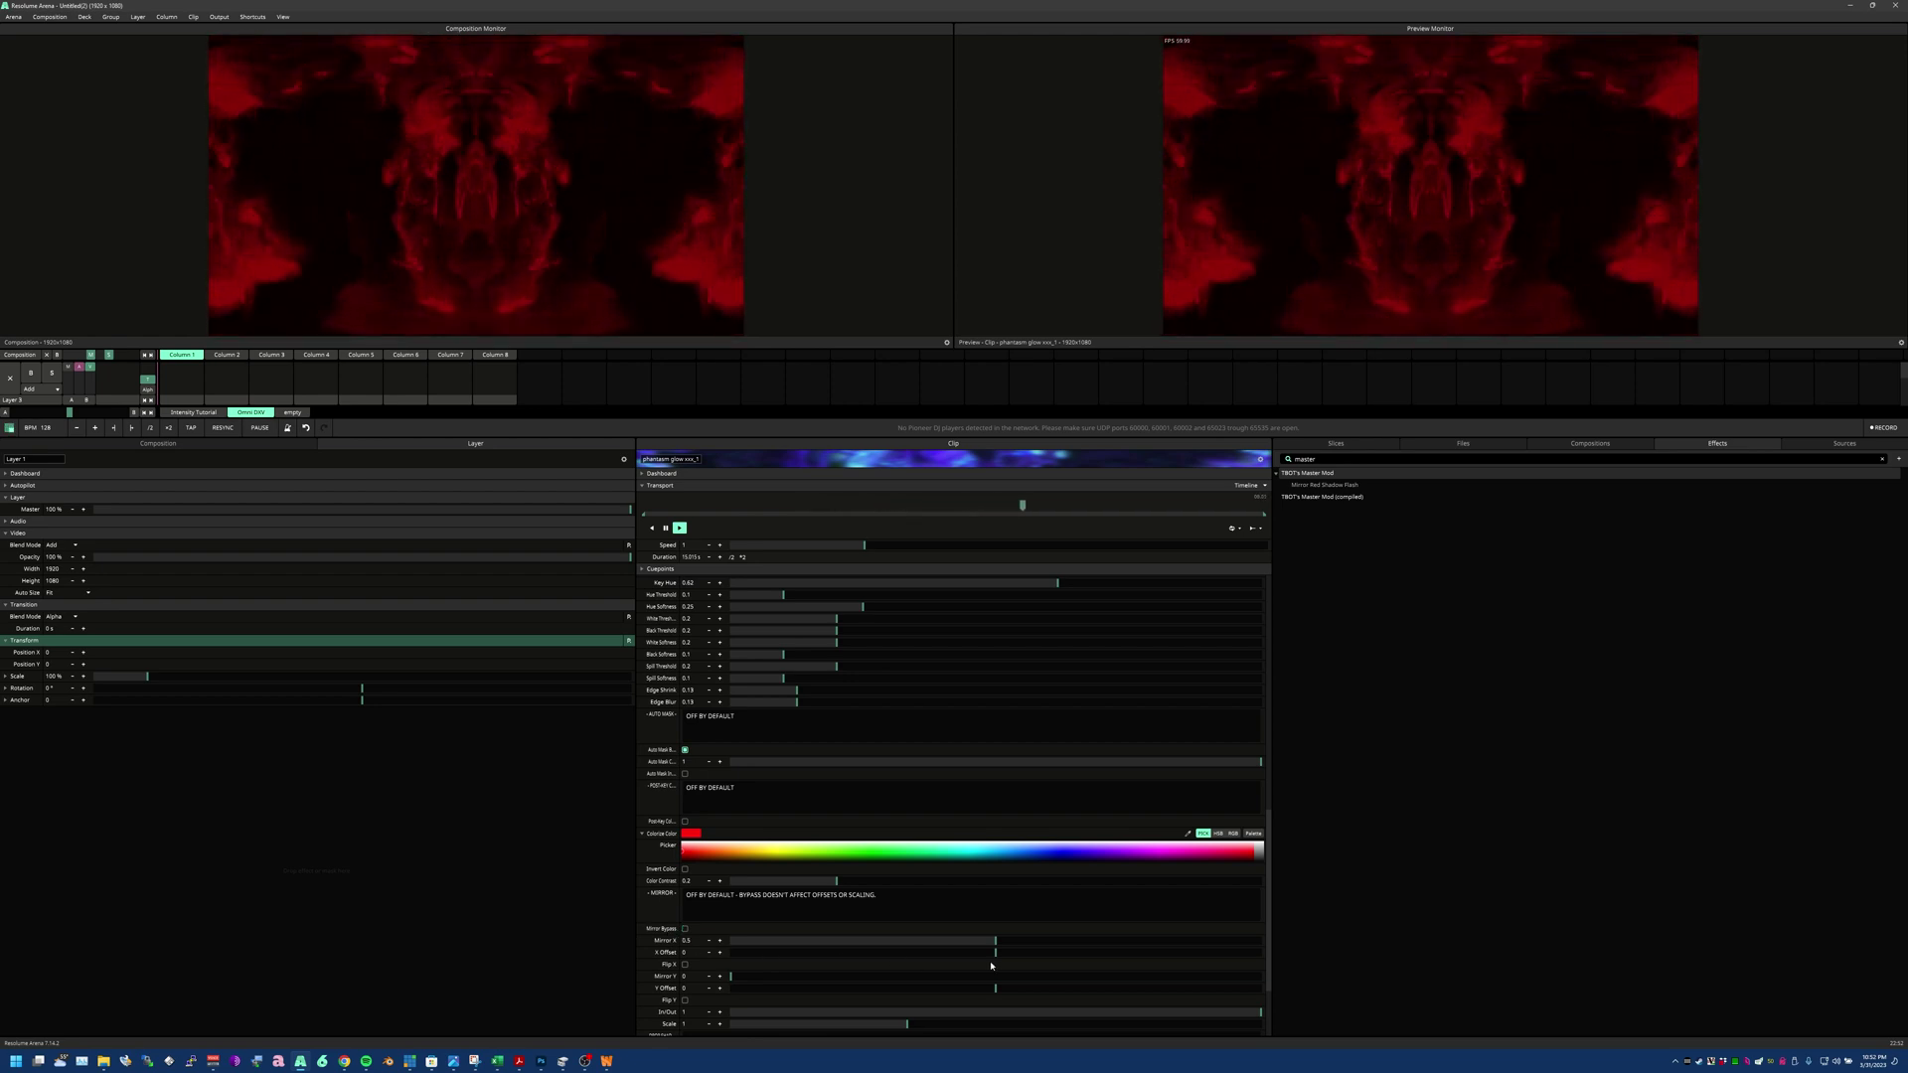
{"action": "left_click_drag", "start_coordinate": [996, 965], "coordinate": [1072, 958]}
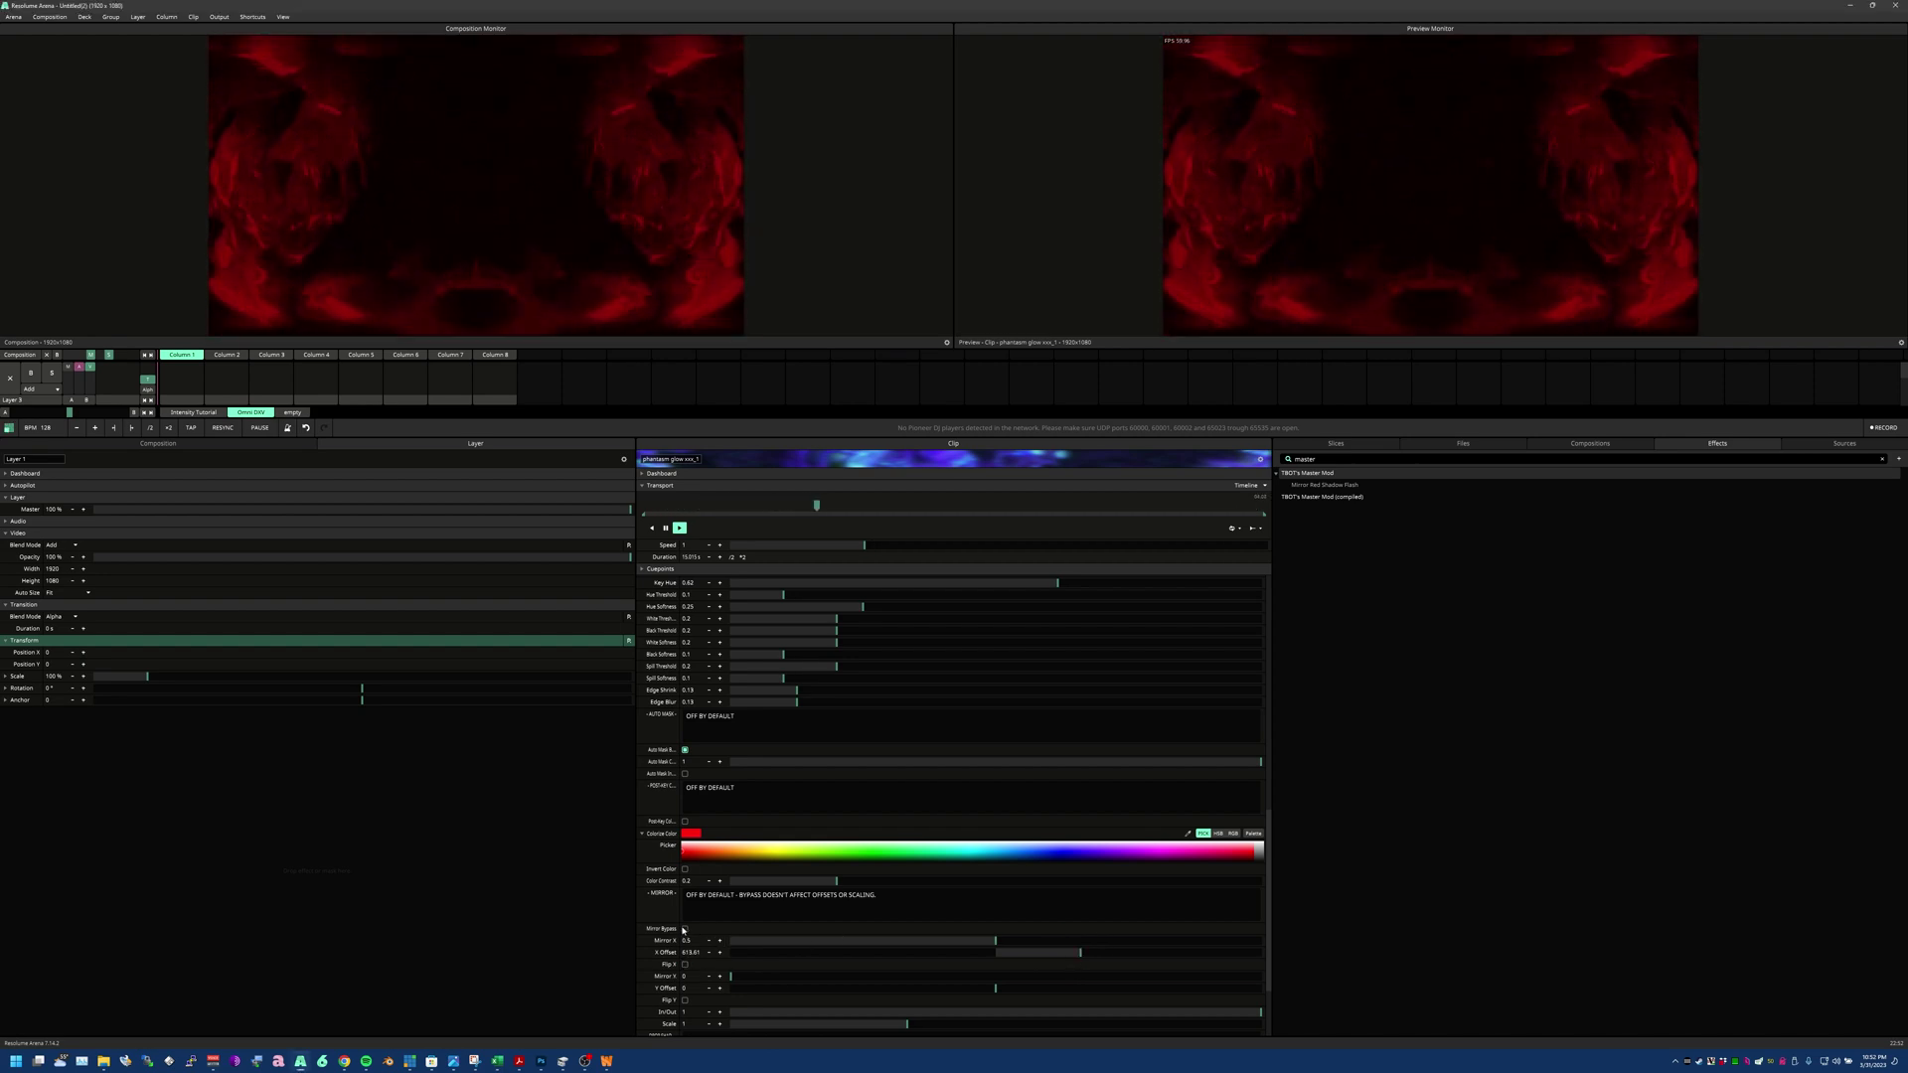
{"action": "left_click", "coordinate": [684, 929]}
{"action": "double_click", "coordinate": [1080, 953]}
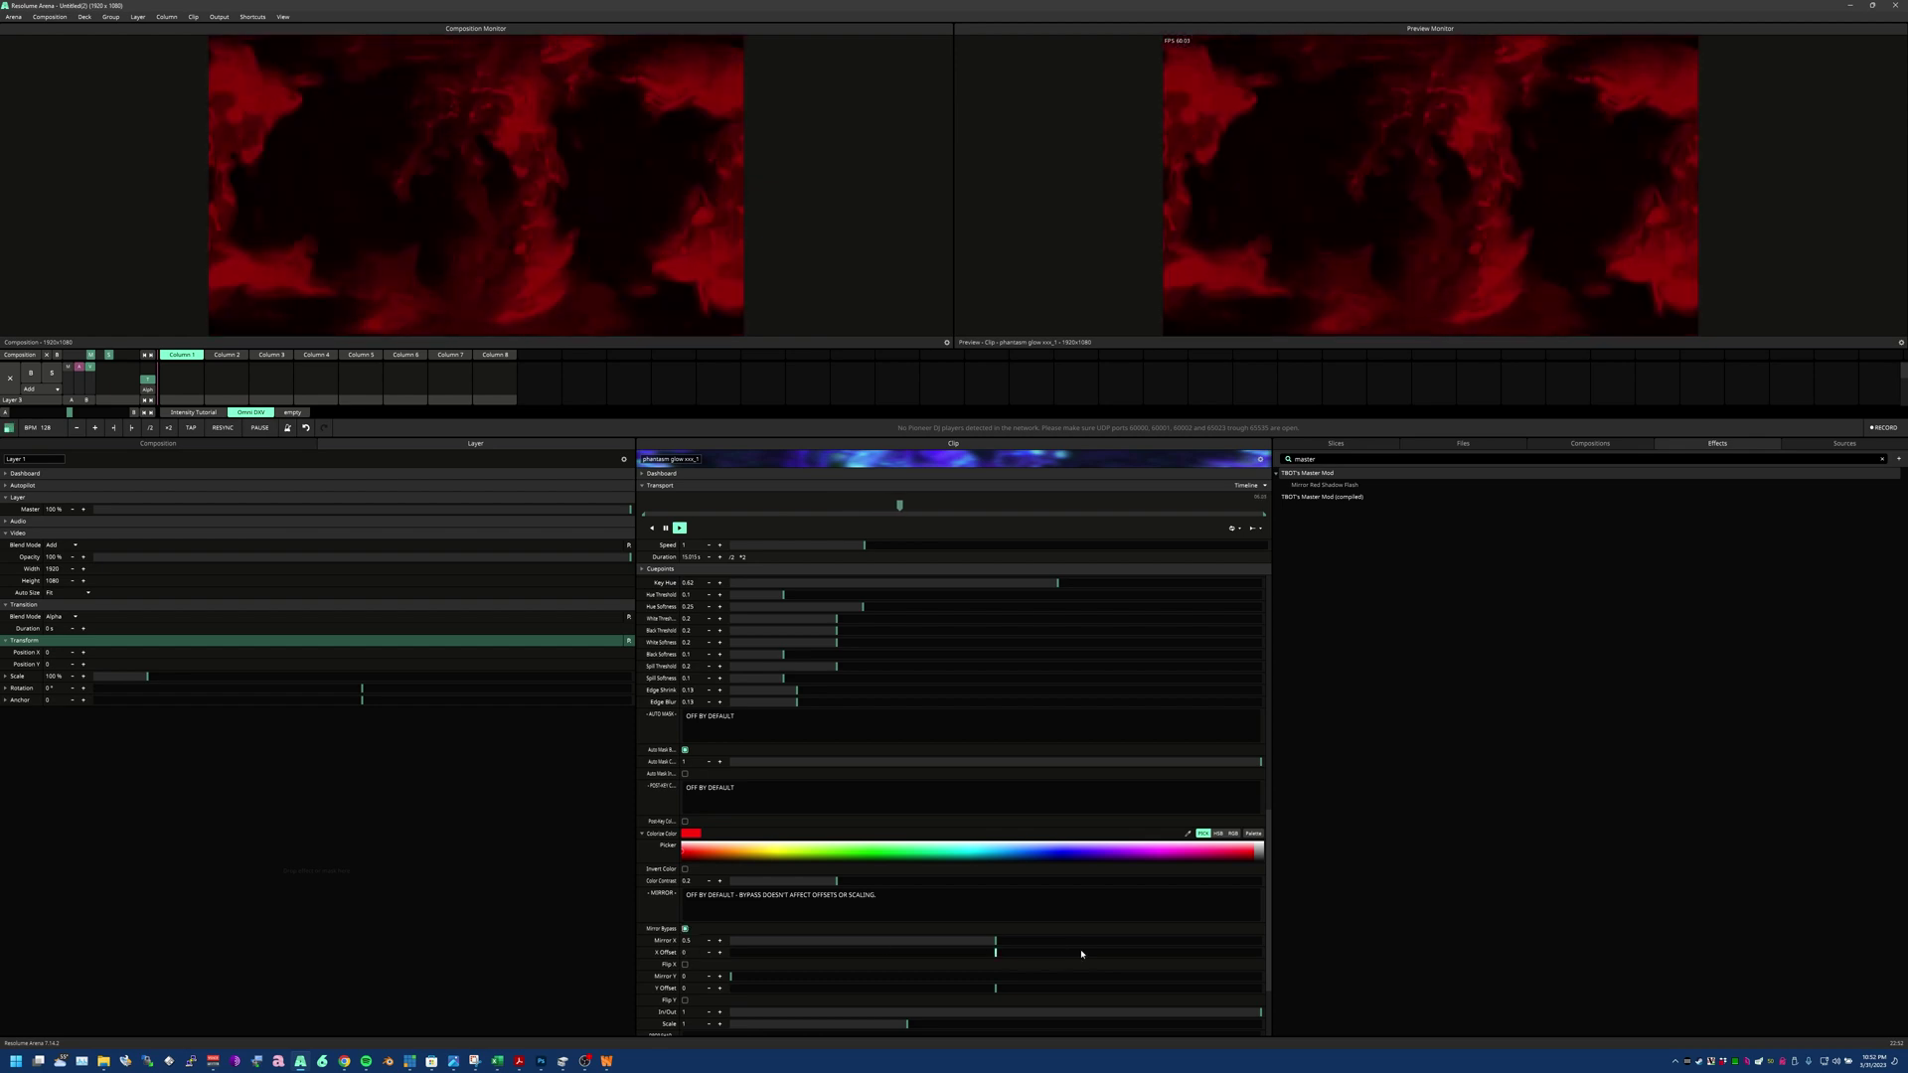
{"action": "scroll", "coordinate": [685, 931], "scroll_direction": "down", "scroll_amount": 2}
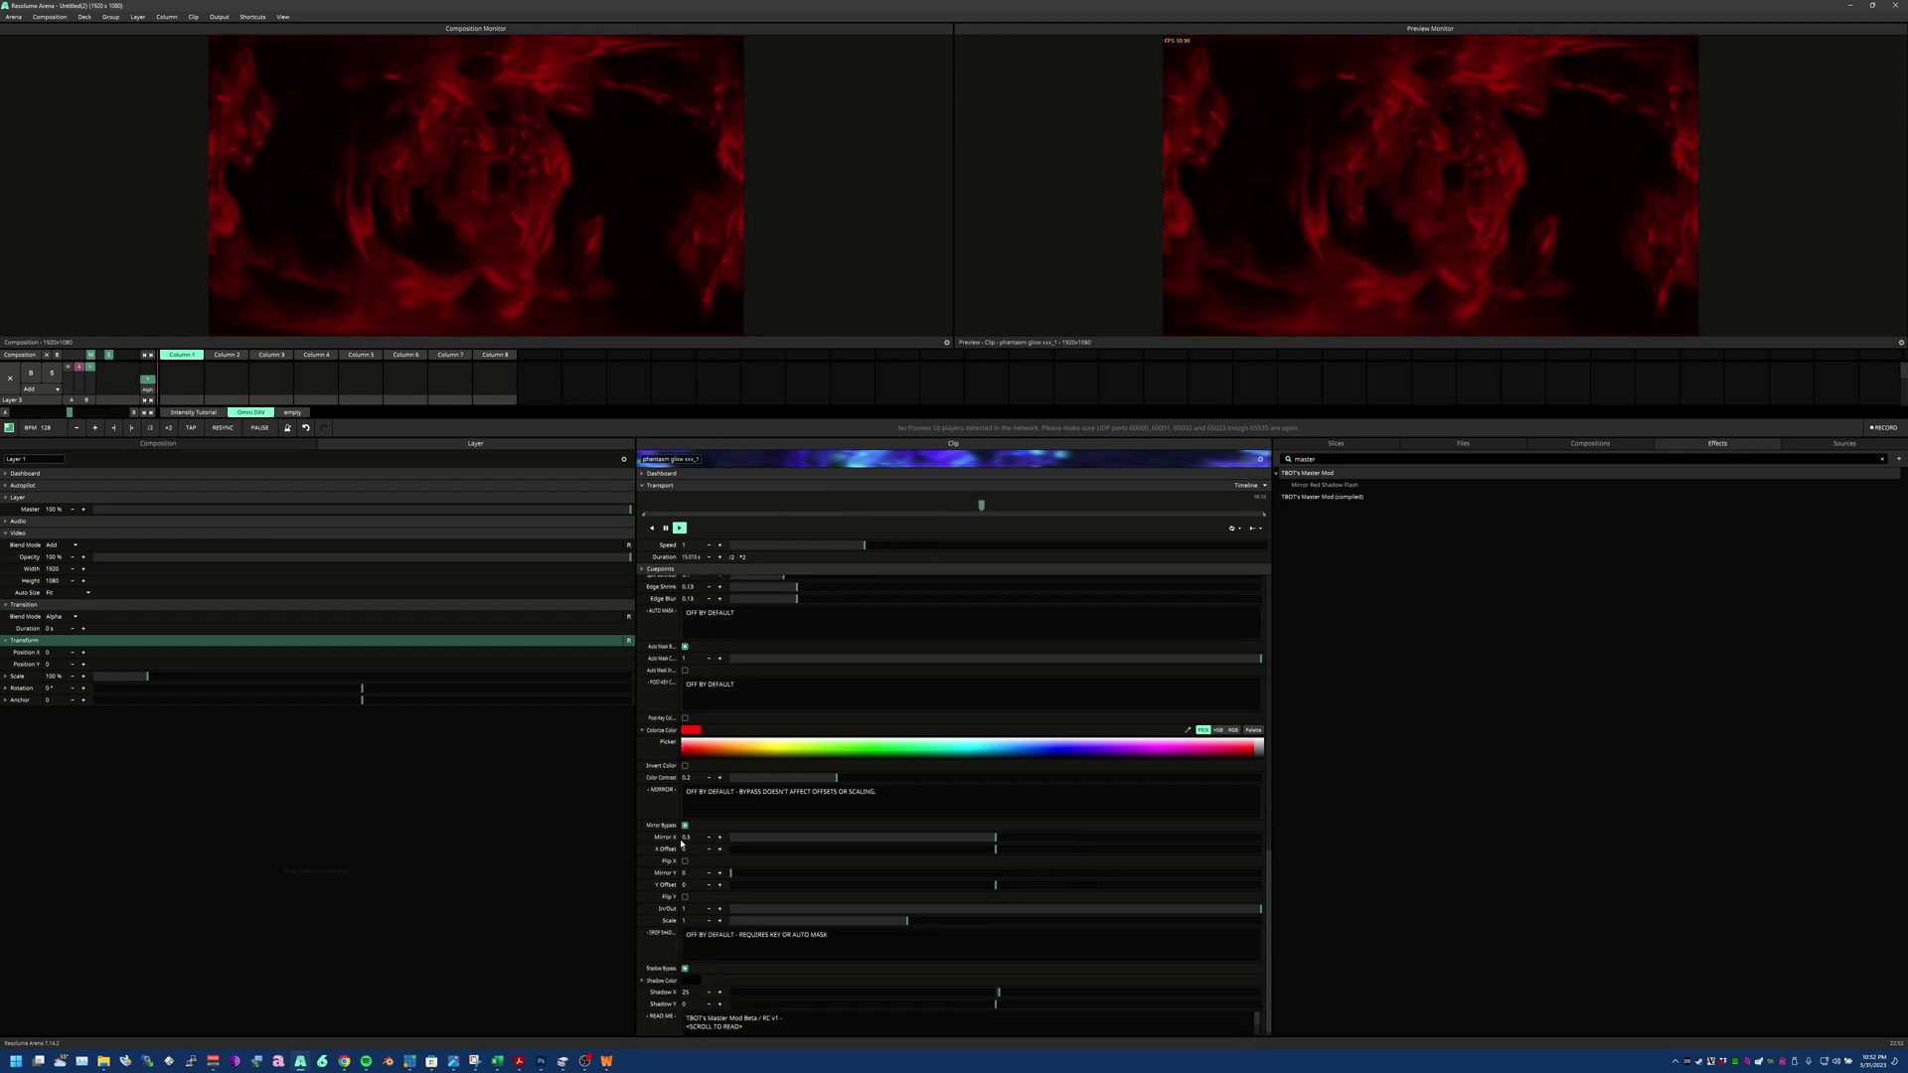
{"action": "left_click", "coordinate": [685, 826]}
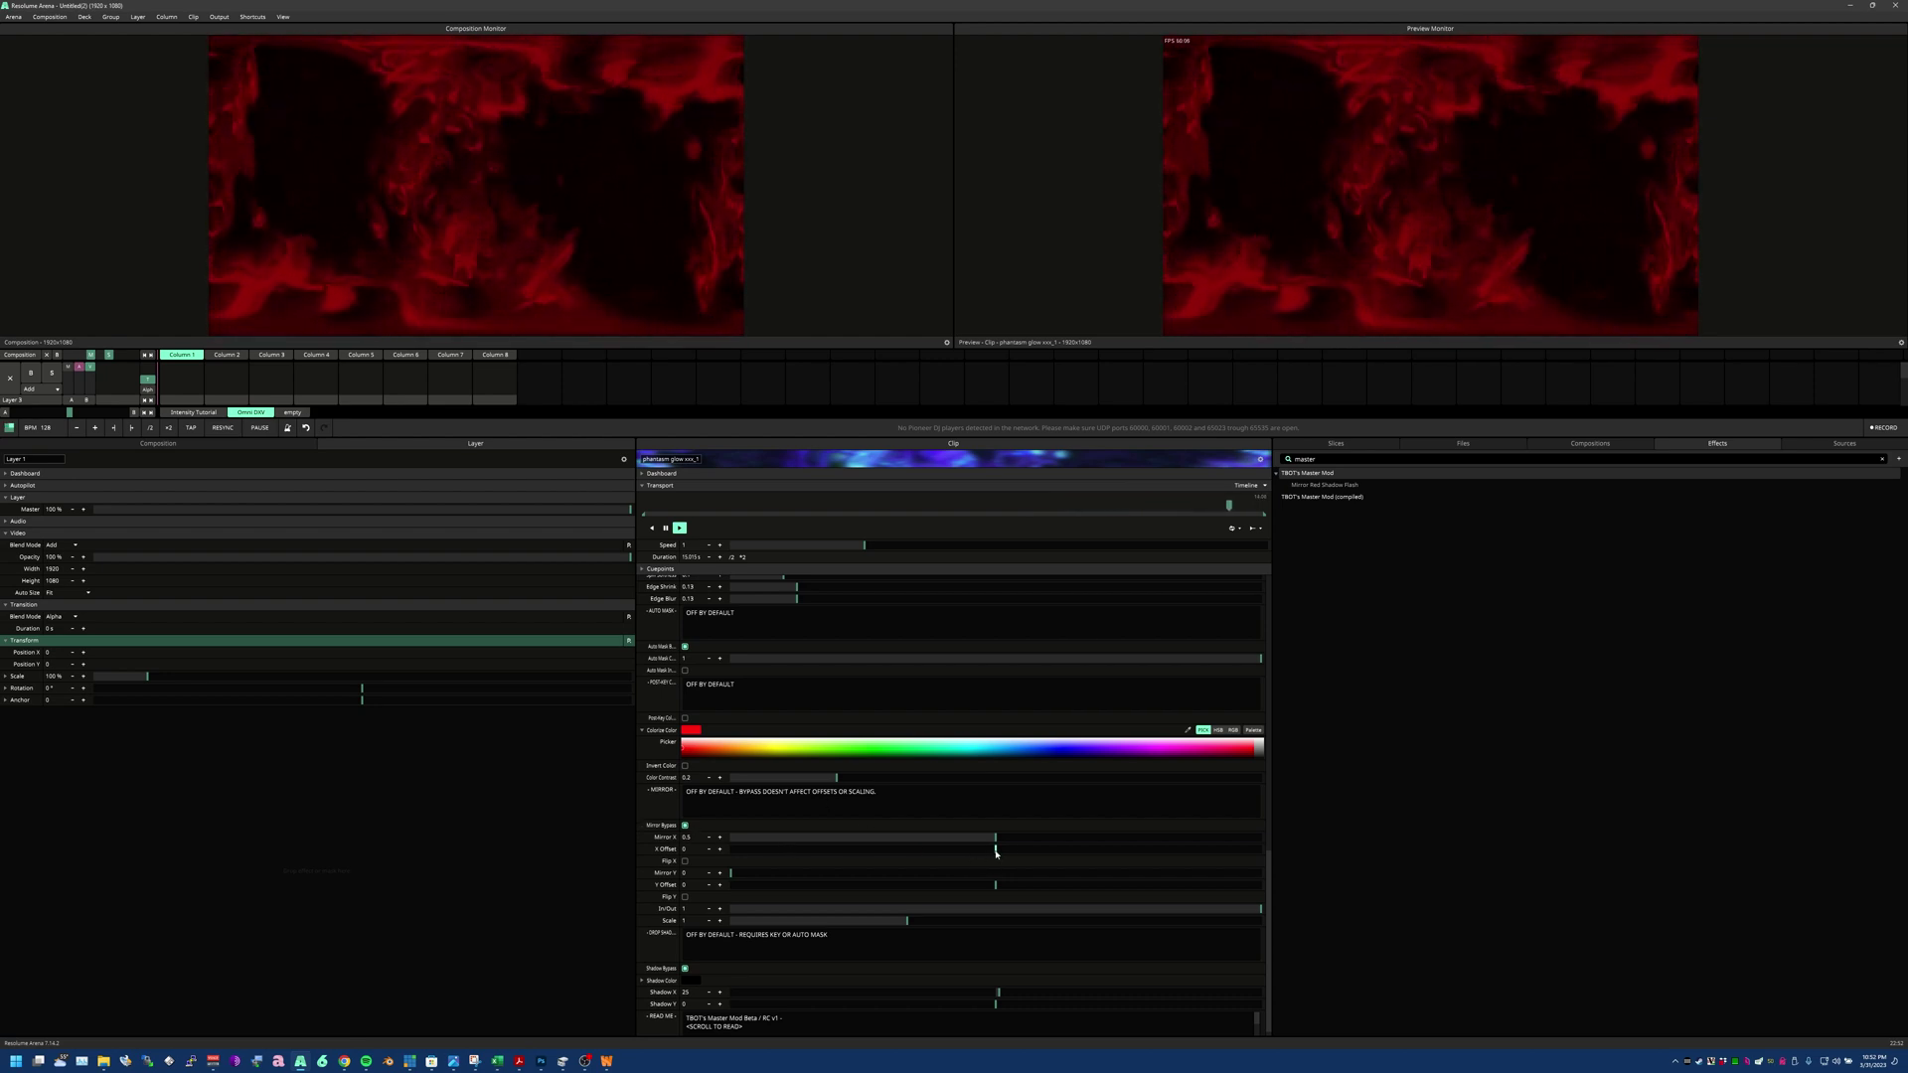
{"action": "left_click_drag", "start_coordinate": [996, 852], "coordinate": [1090, 853]}
{"action": "double_click", "coordinate": [1090, 853]}
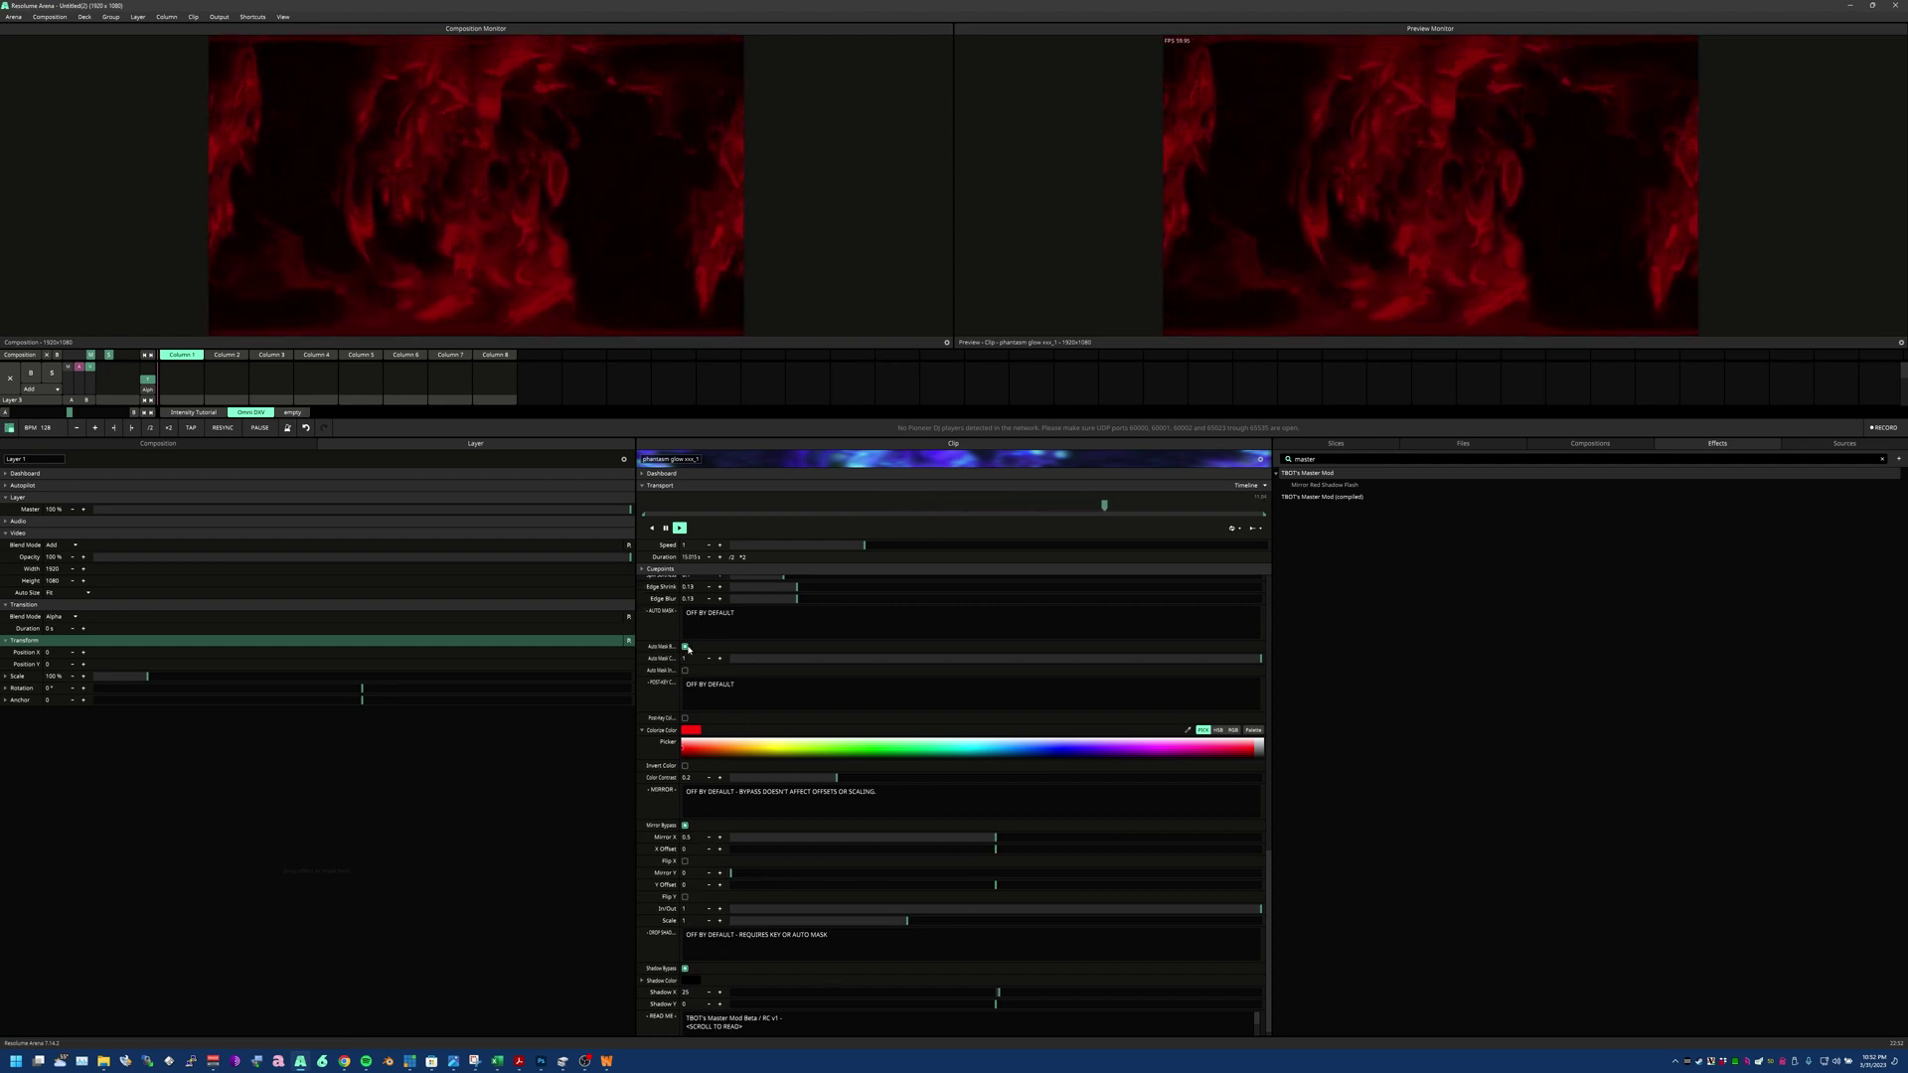
Enable the auto mask transparency and set the drop shadow colour to olive-gold yellow
{"action": "left_click", "coordinate": [685, 647]}
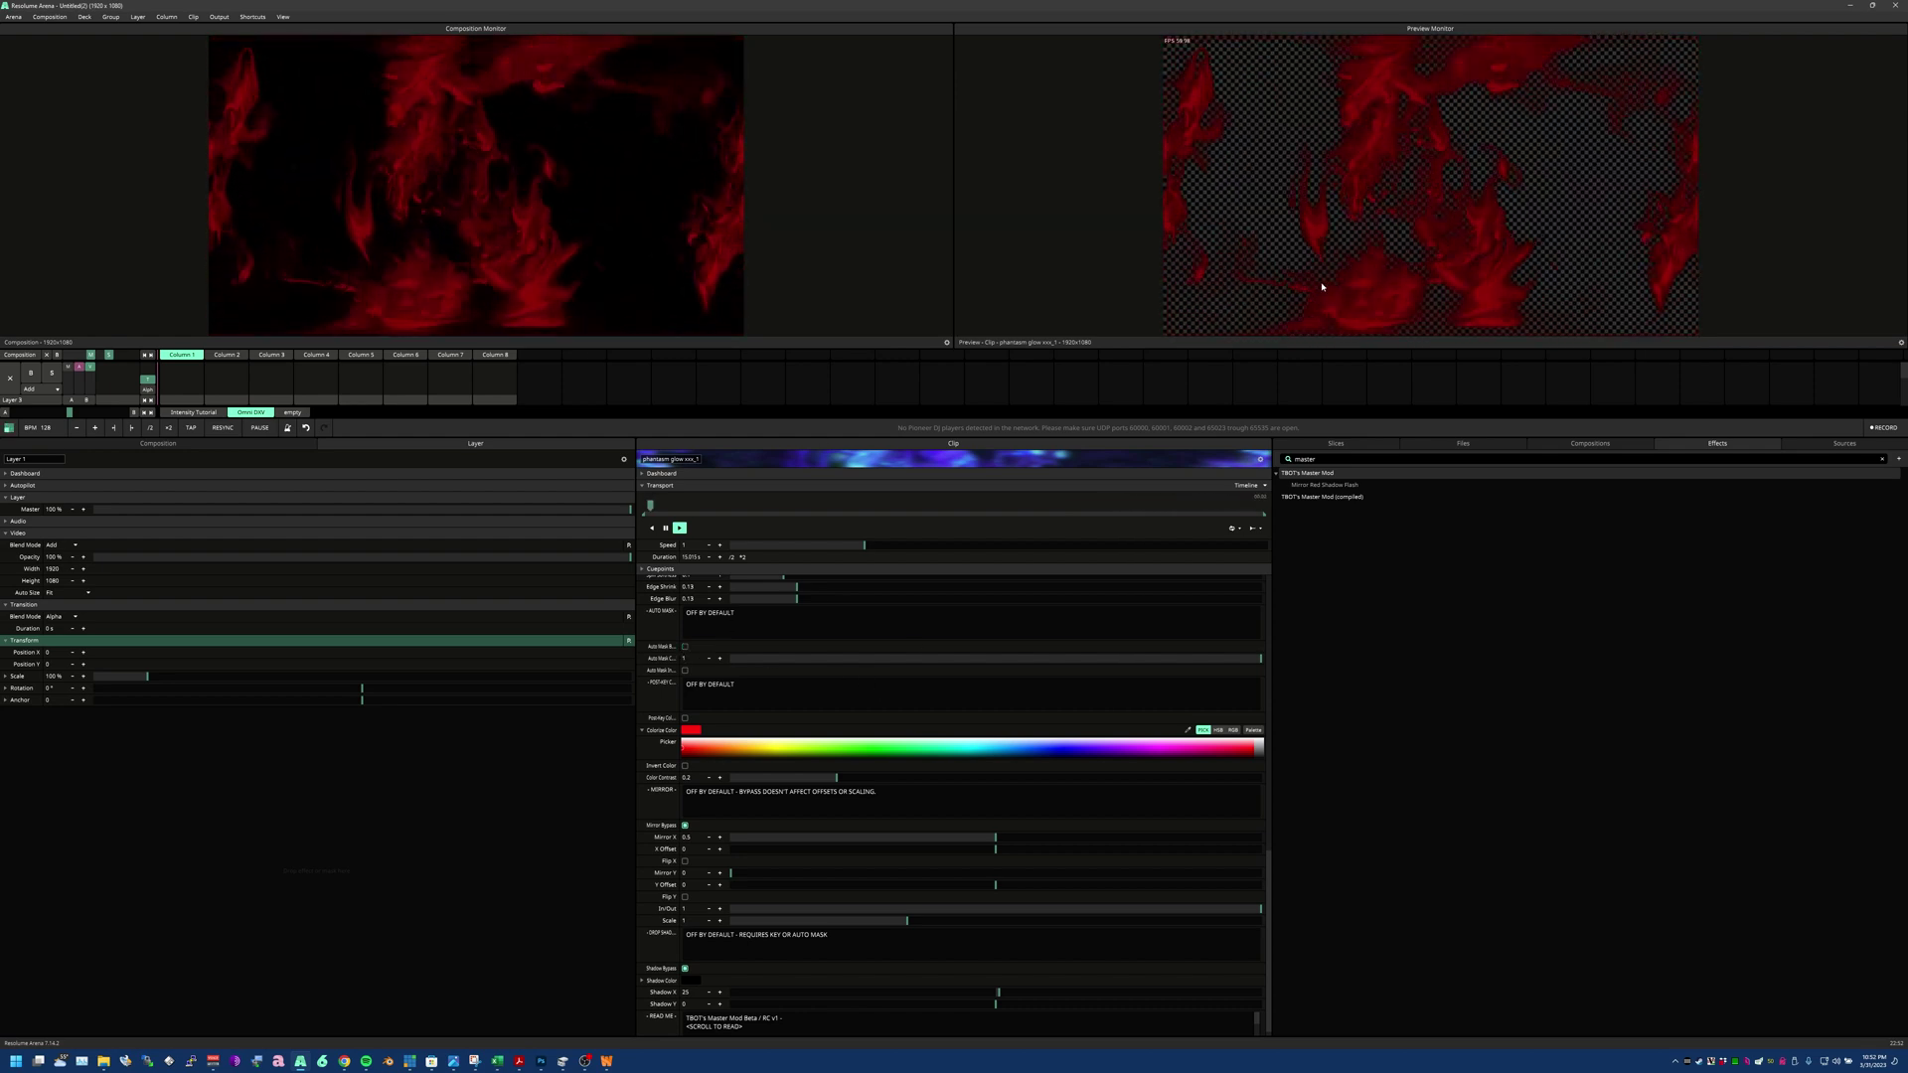
{"action": "left_click", "coordinate": [690, 982]}
{"action": "left_click", "coordinate": [758, 994]}
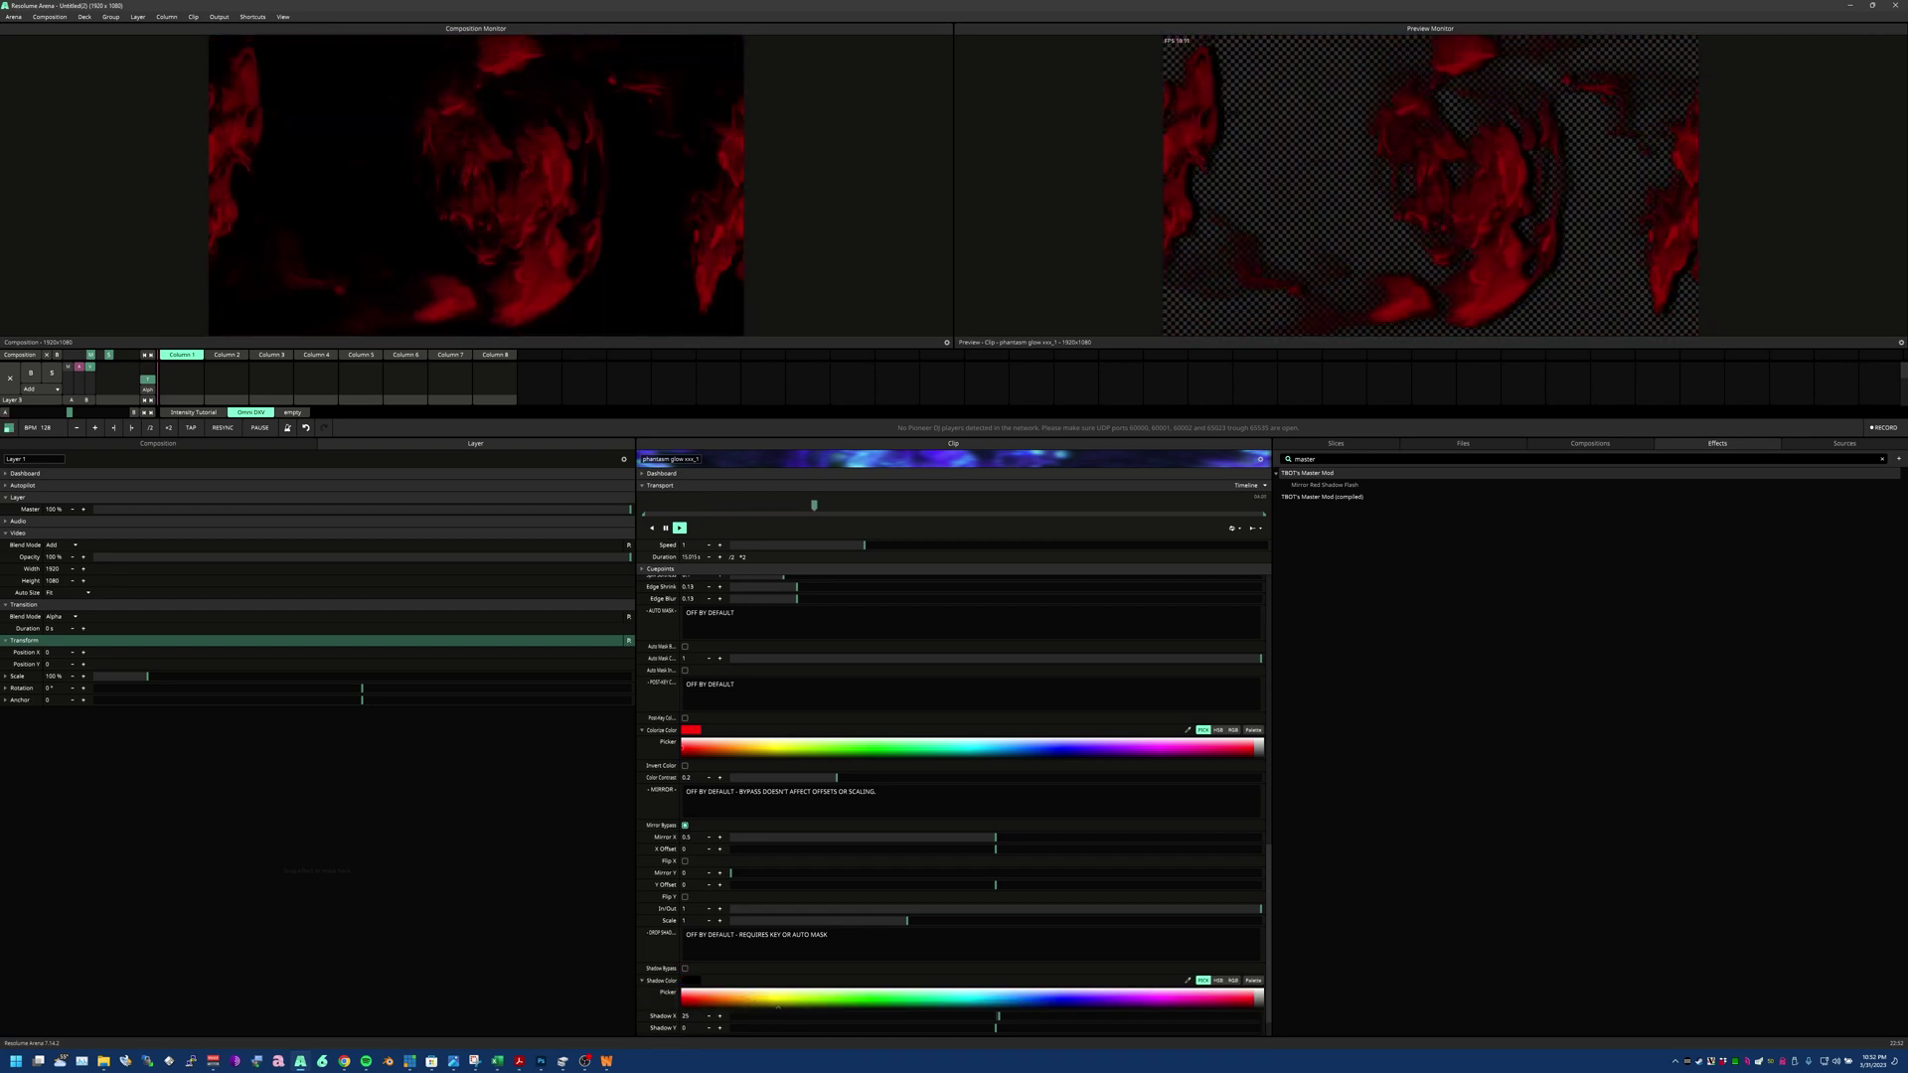
{"action": "left_click_drag", "start_coordinate": [758, 994], "coordinate": [762, 1003]}
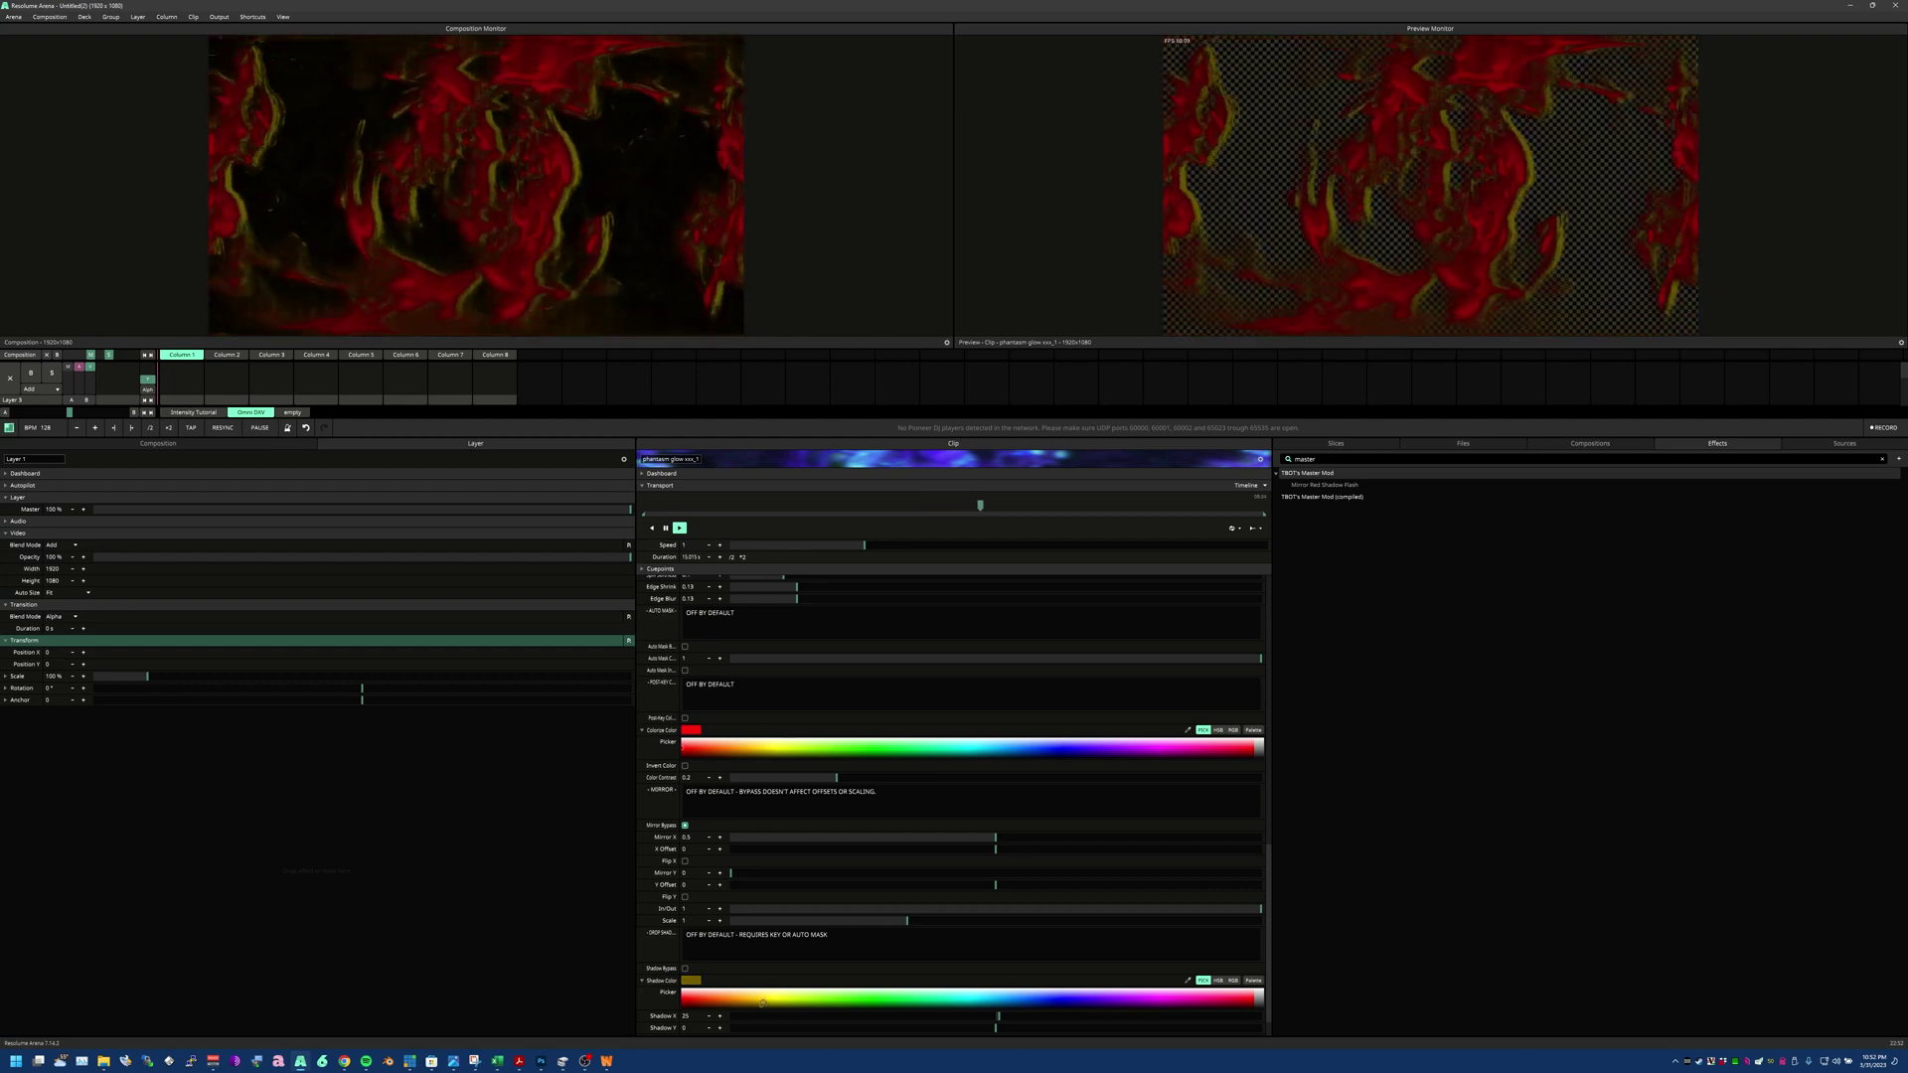
Adjust the drop shadow's horizontal Shadow X offset
{"action": "scroll", "coordinate": [798, 957], "scroll_direction": "down", "scroll_amount": 1}
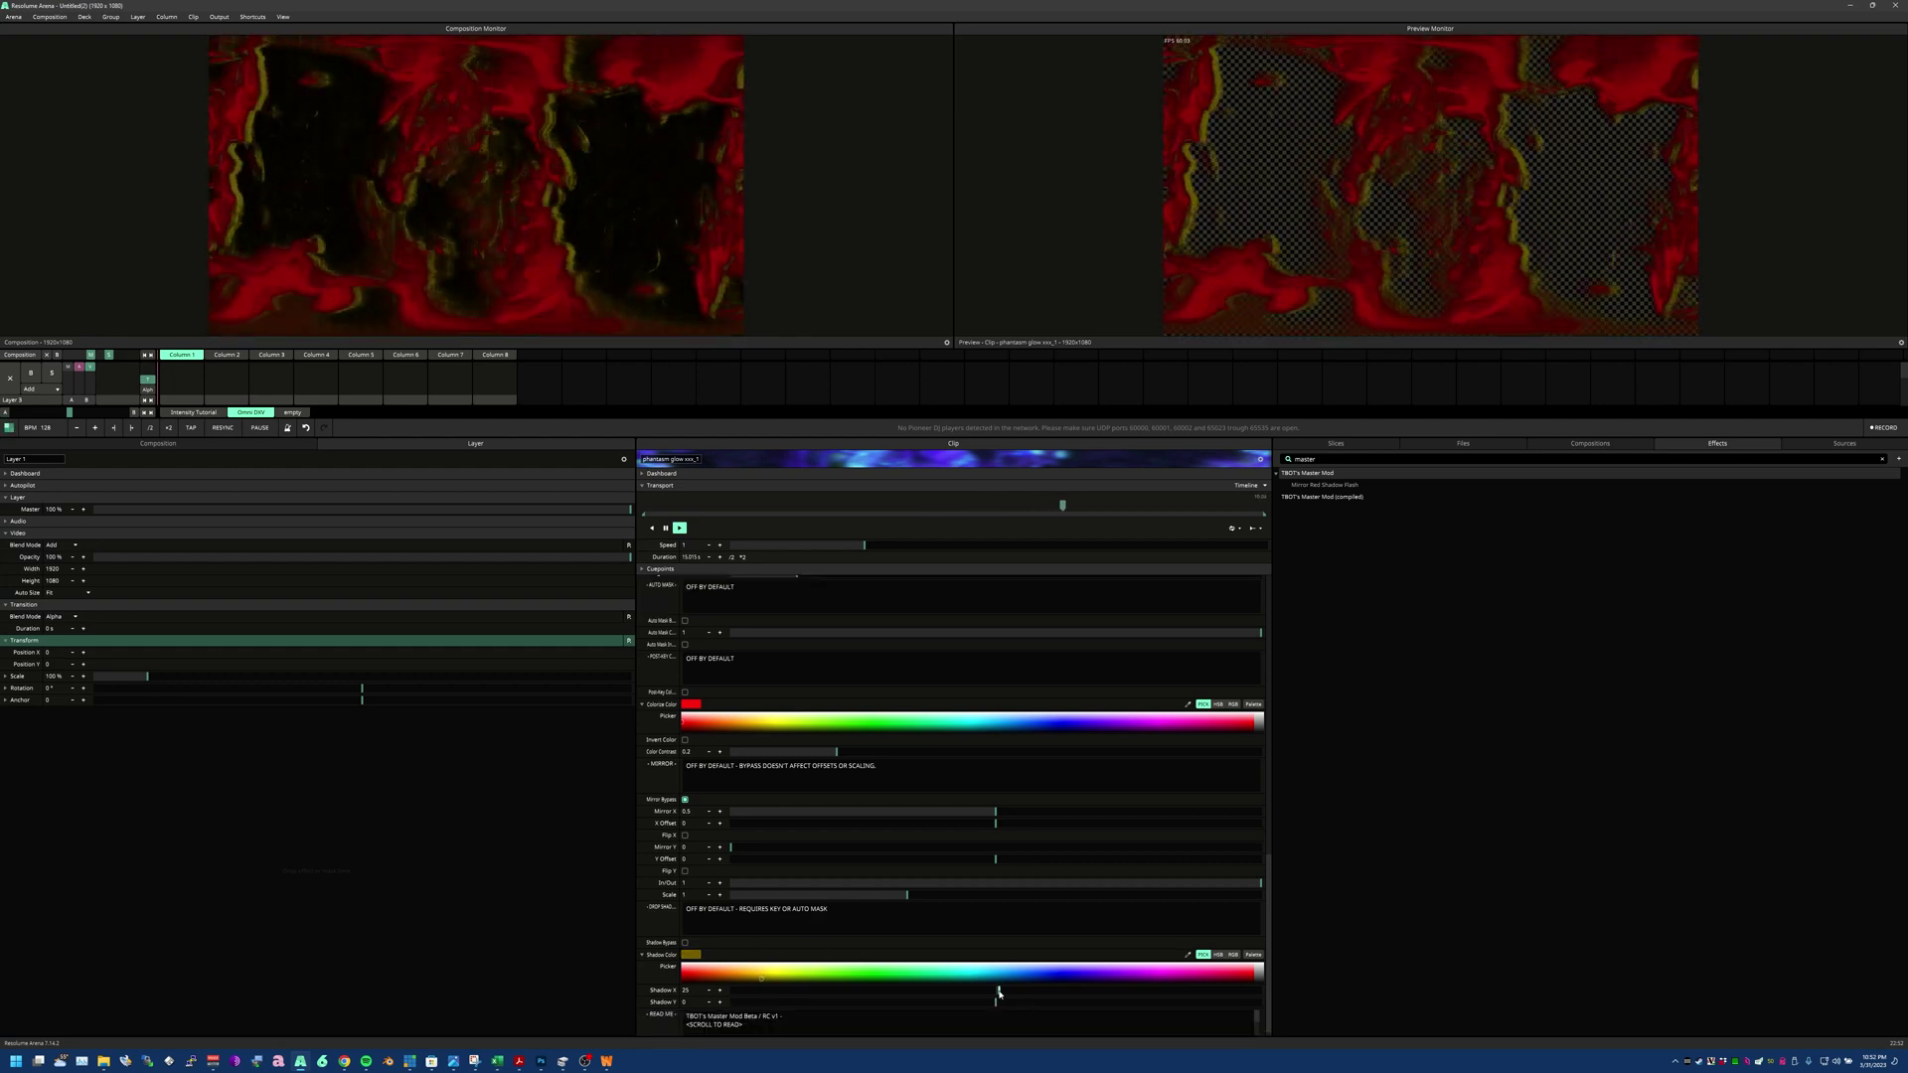
{"action": "mouse_move", "coordinate": [998, 991]}
{"action": "left_mouse_down"}
{"action": "mouse_move", "coordinate": [1083, 993]}
{"action": "mouse_move", "coordinate": [909, 994]}
{"action": "mouse_move", "coordinate": [1223, 994]}
{"action": "mouse_move", "coordinate": [939, 993]}
{"action": "mouse_move", "coordinate": [979, 993]}
{"action": "left_mouse_up"}
{"action": "scroll", "coordinate": [958, 991], "scroll_direction": "down", "scroll_amount": 1}
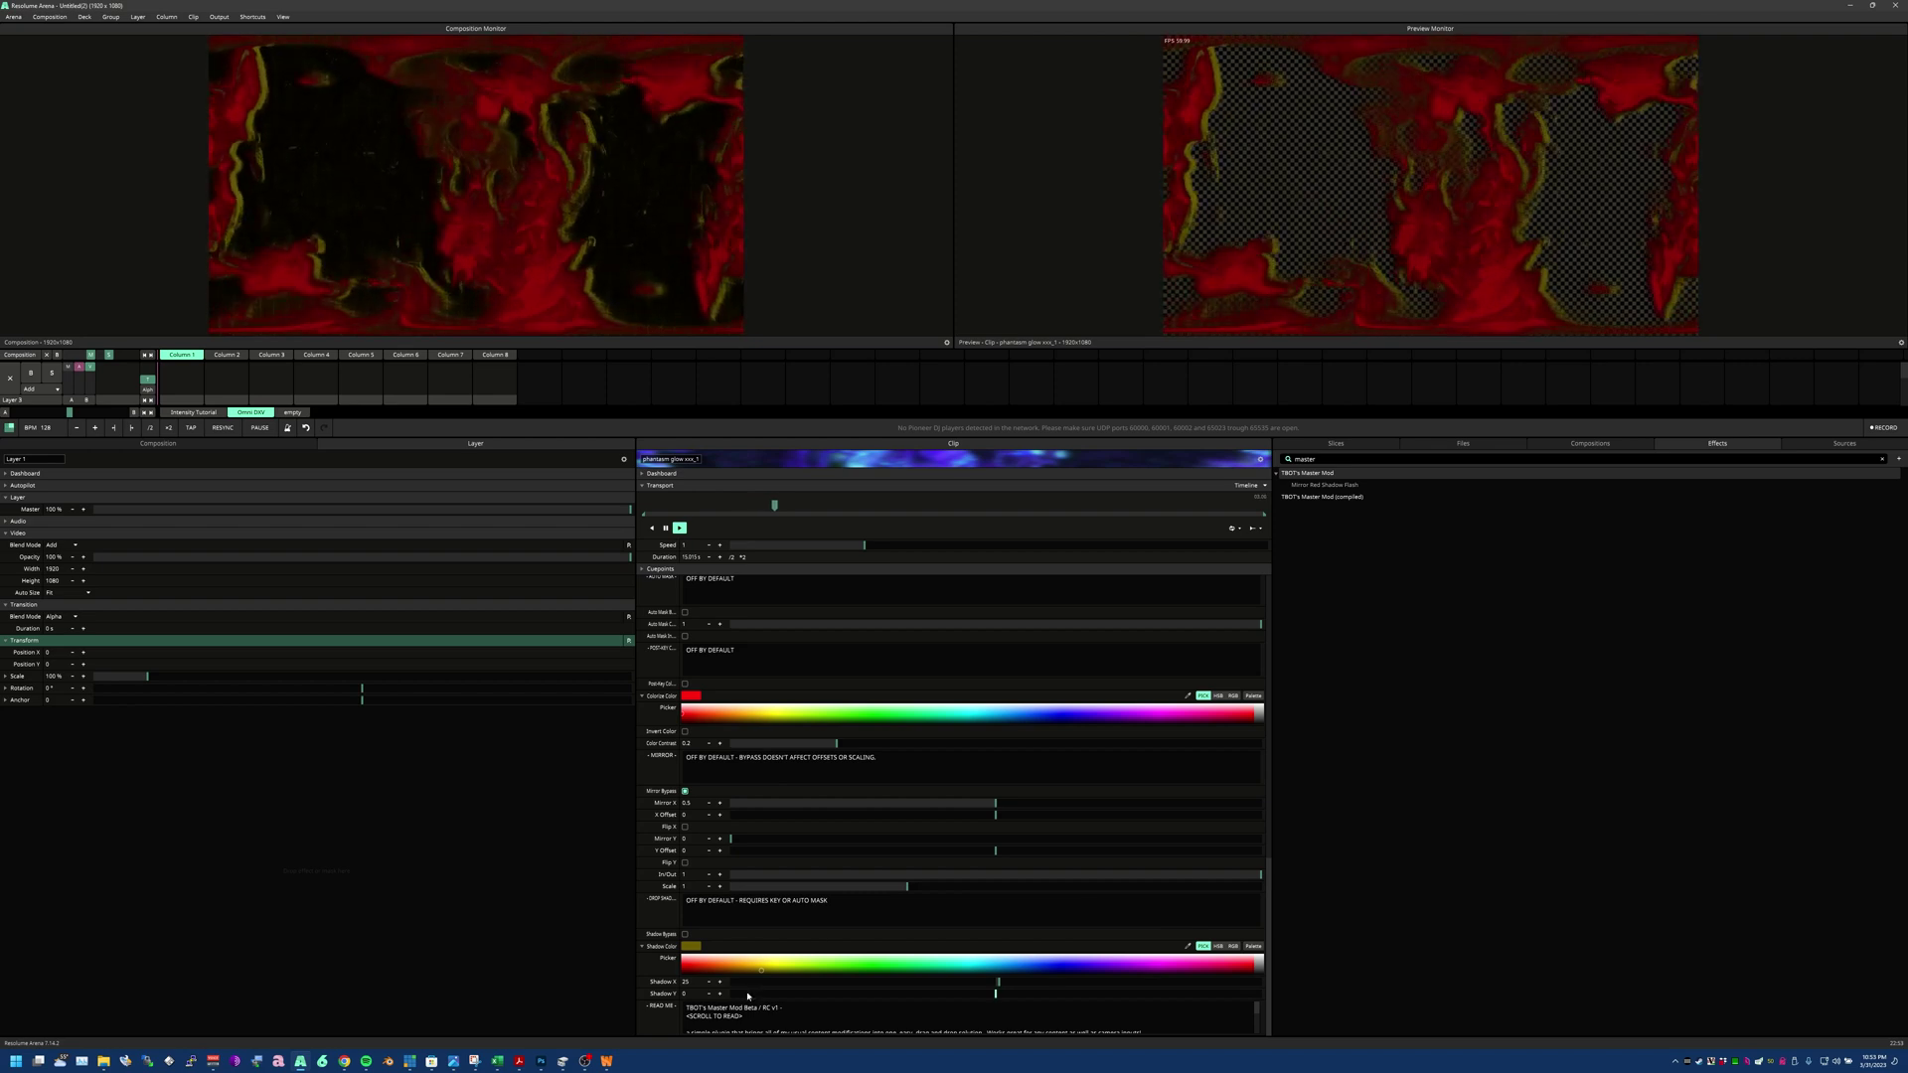
{"action": "scroll", "coordinate": [918, 982], "scroll_direction": "up", "scroll_amount": 5}
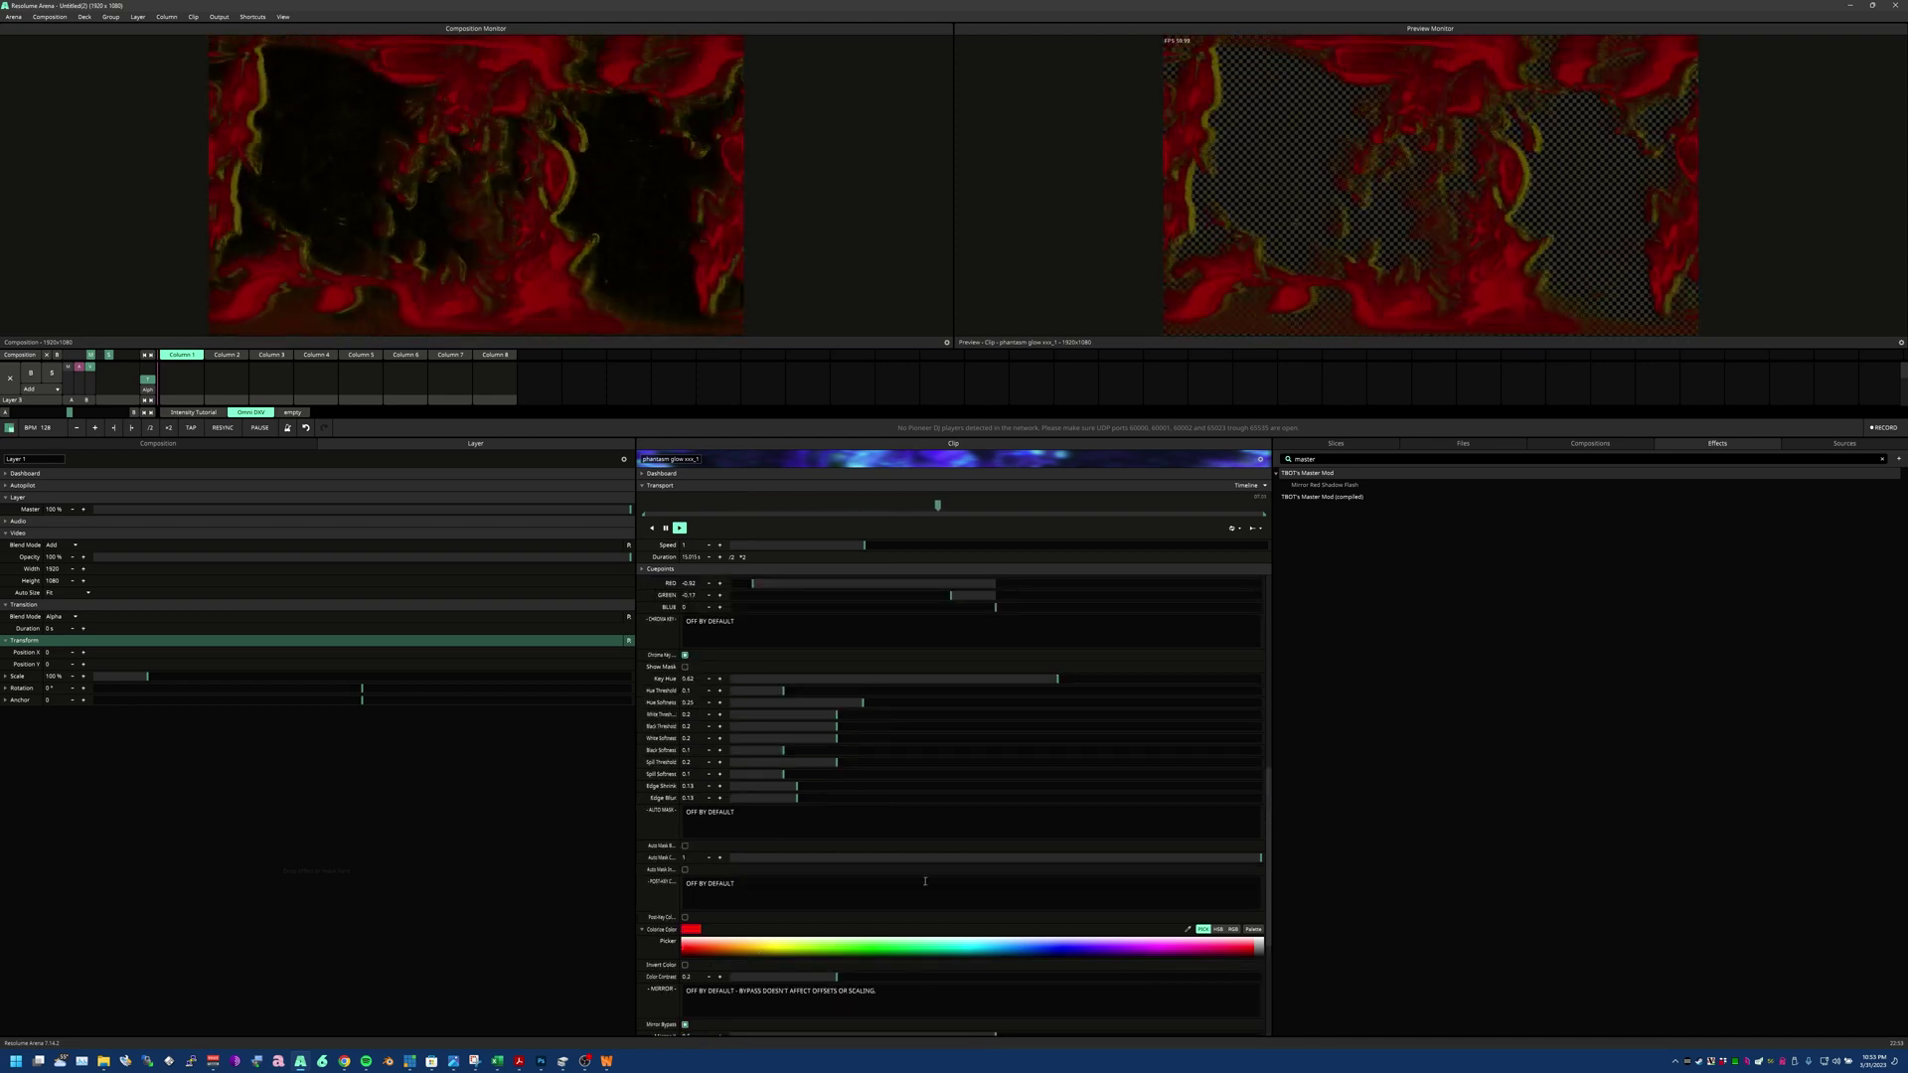
{"action": "scroll", "coordinate": [960, 879], "scroll_direction": "down", "scroll_amount": 5}
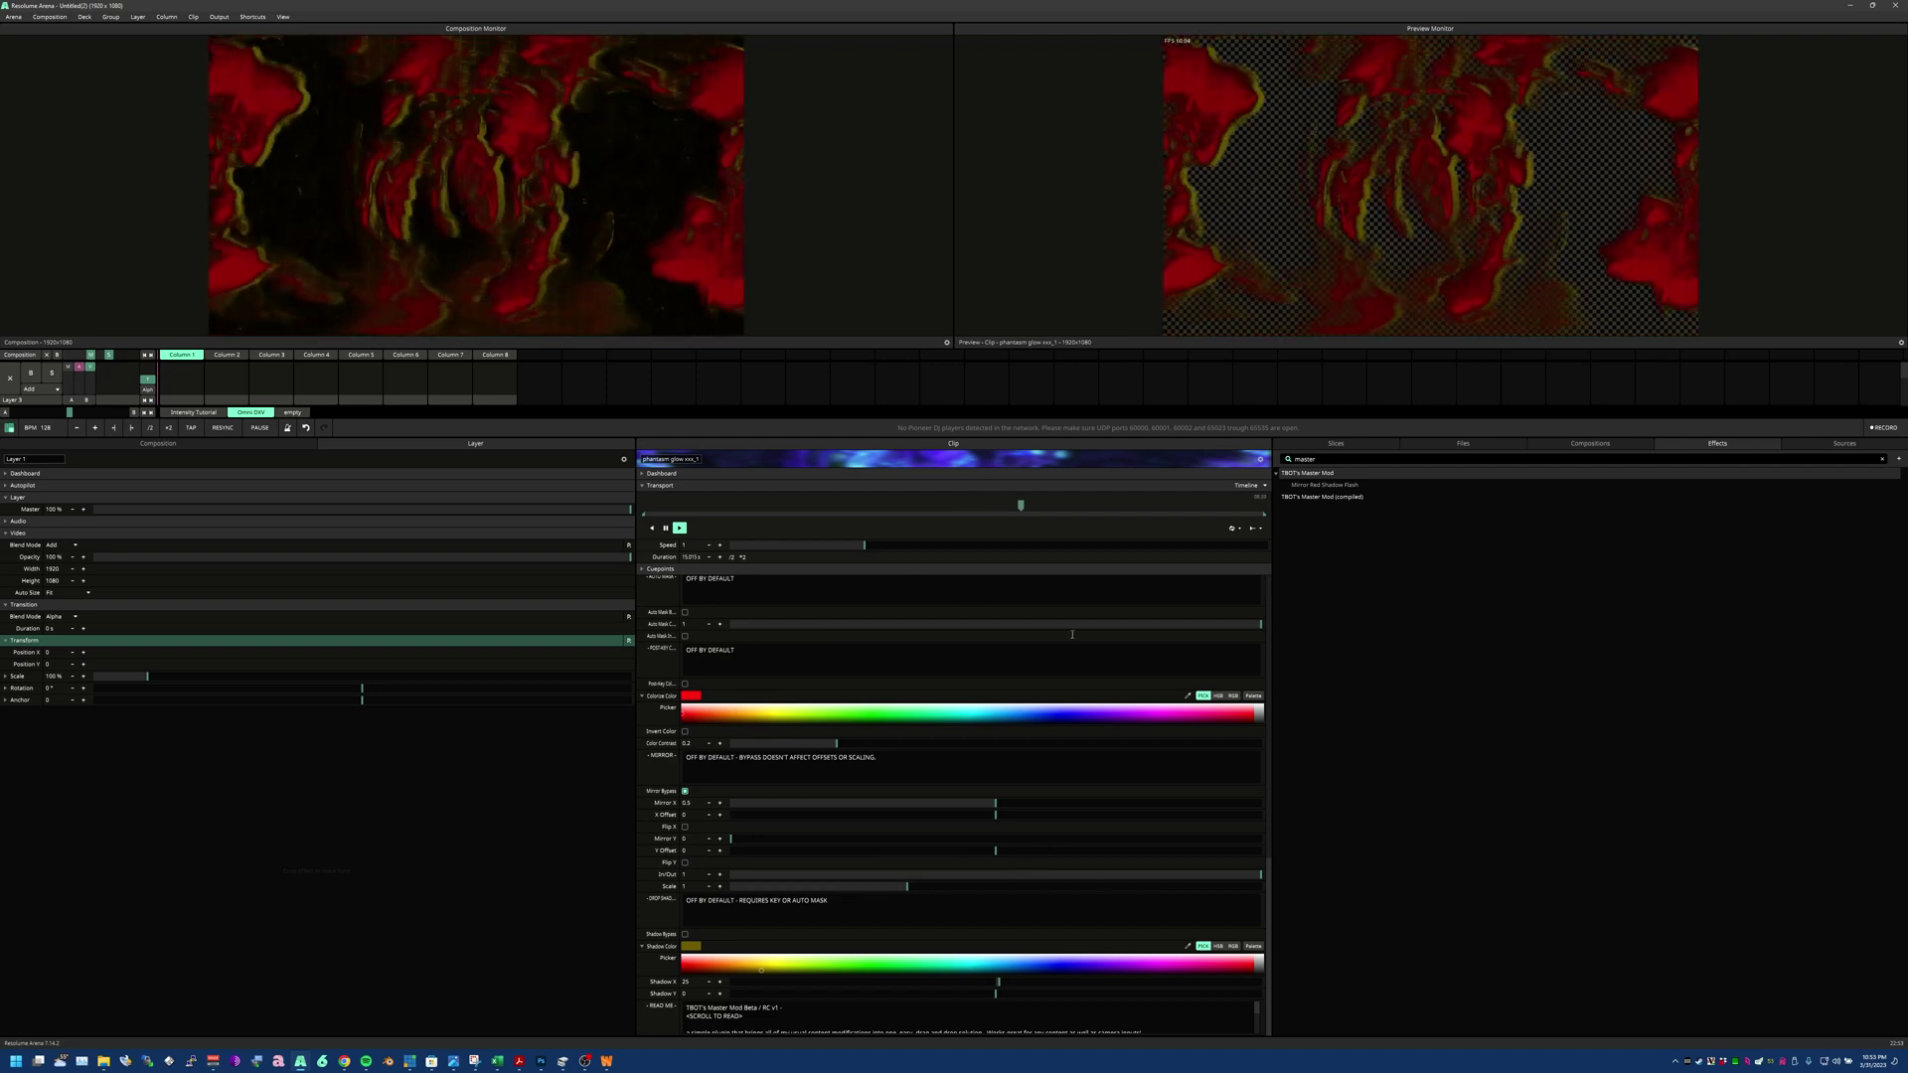
{"action": "scroll", "coordinate": [966, 616], "scroll_direction": "up", "scroll_amount": 10}
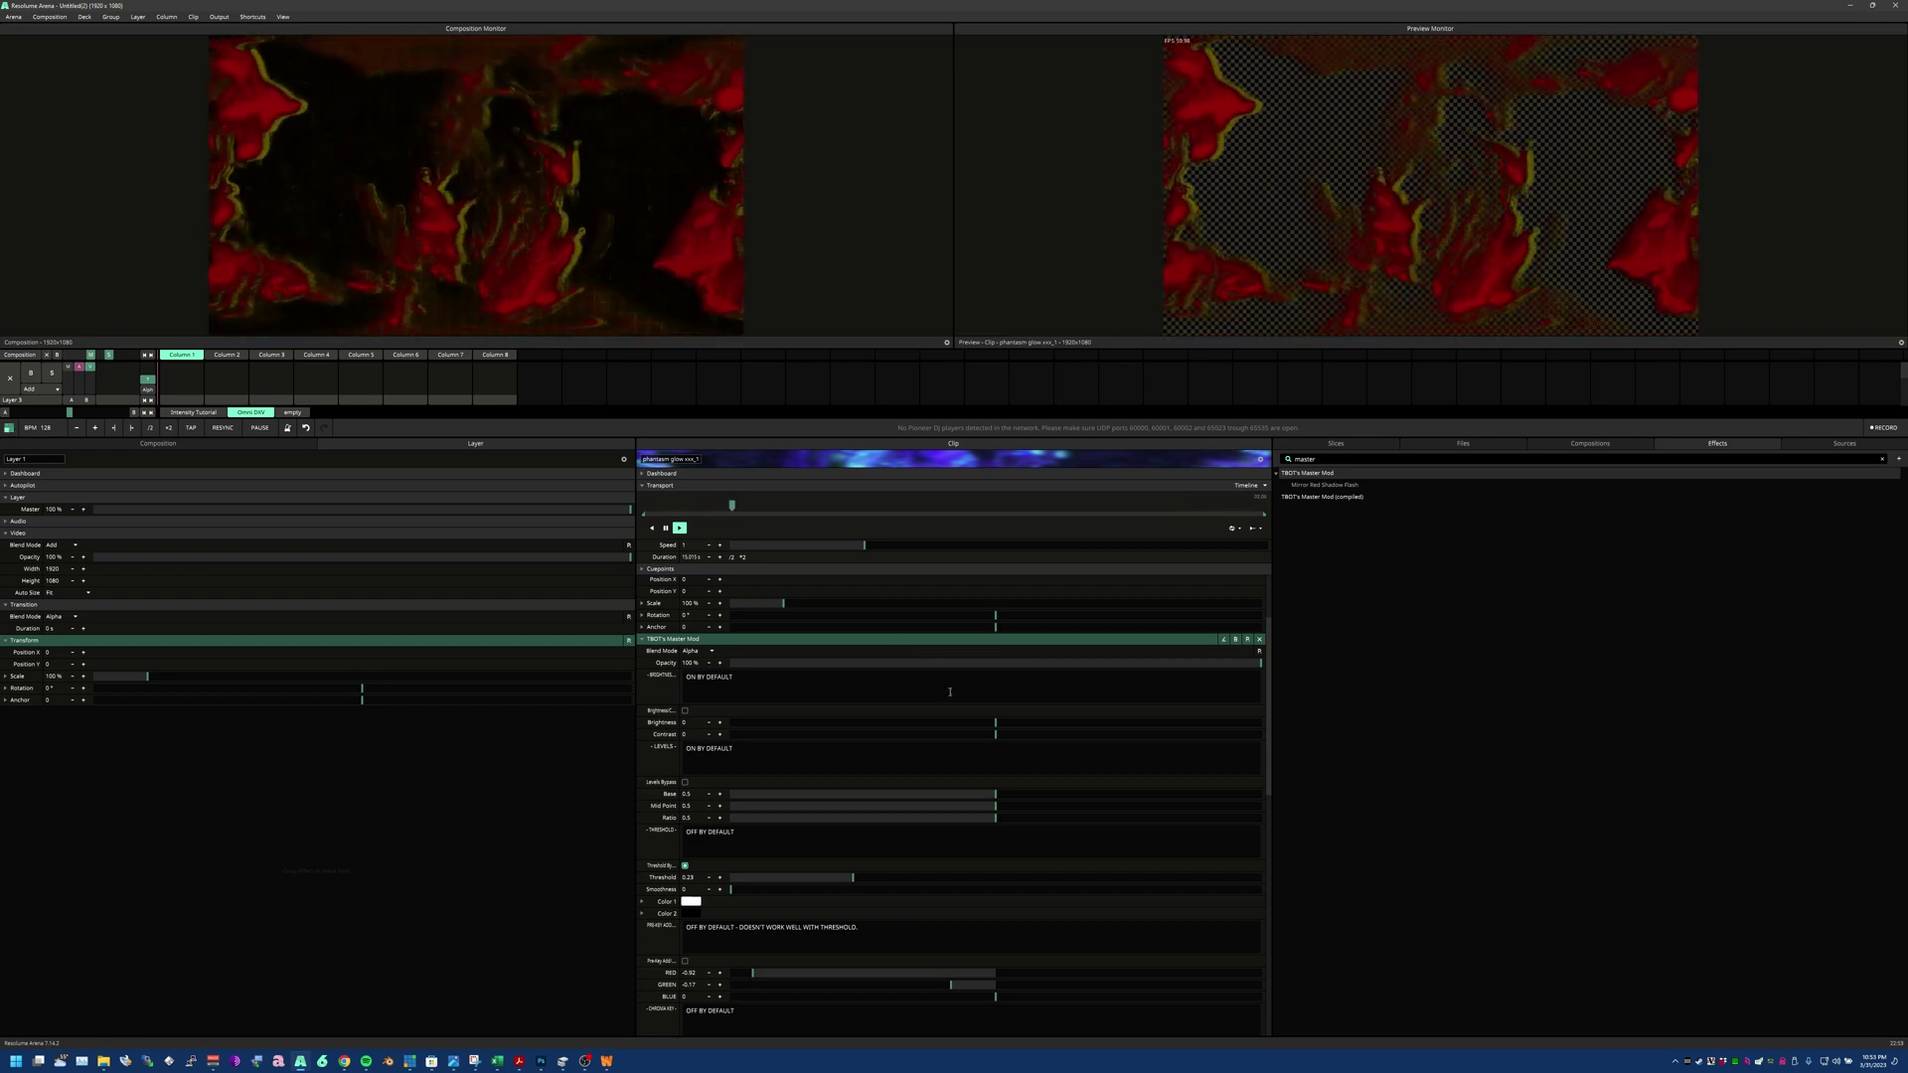
{"action": "scroll", "coordinate": [898, 698], "scroll_direction": "down", "scroll_amount": 1}
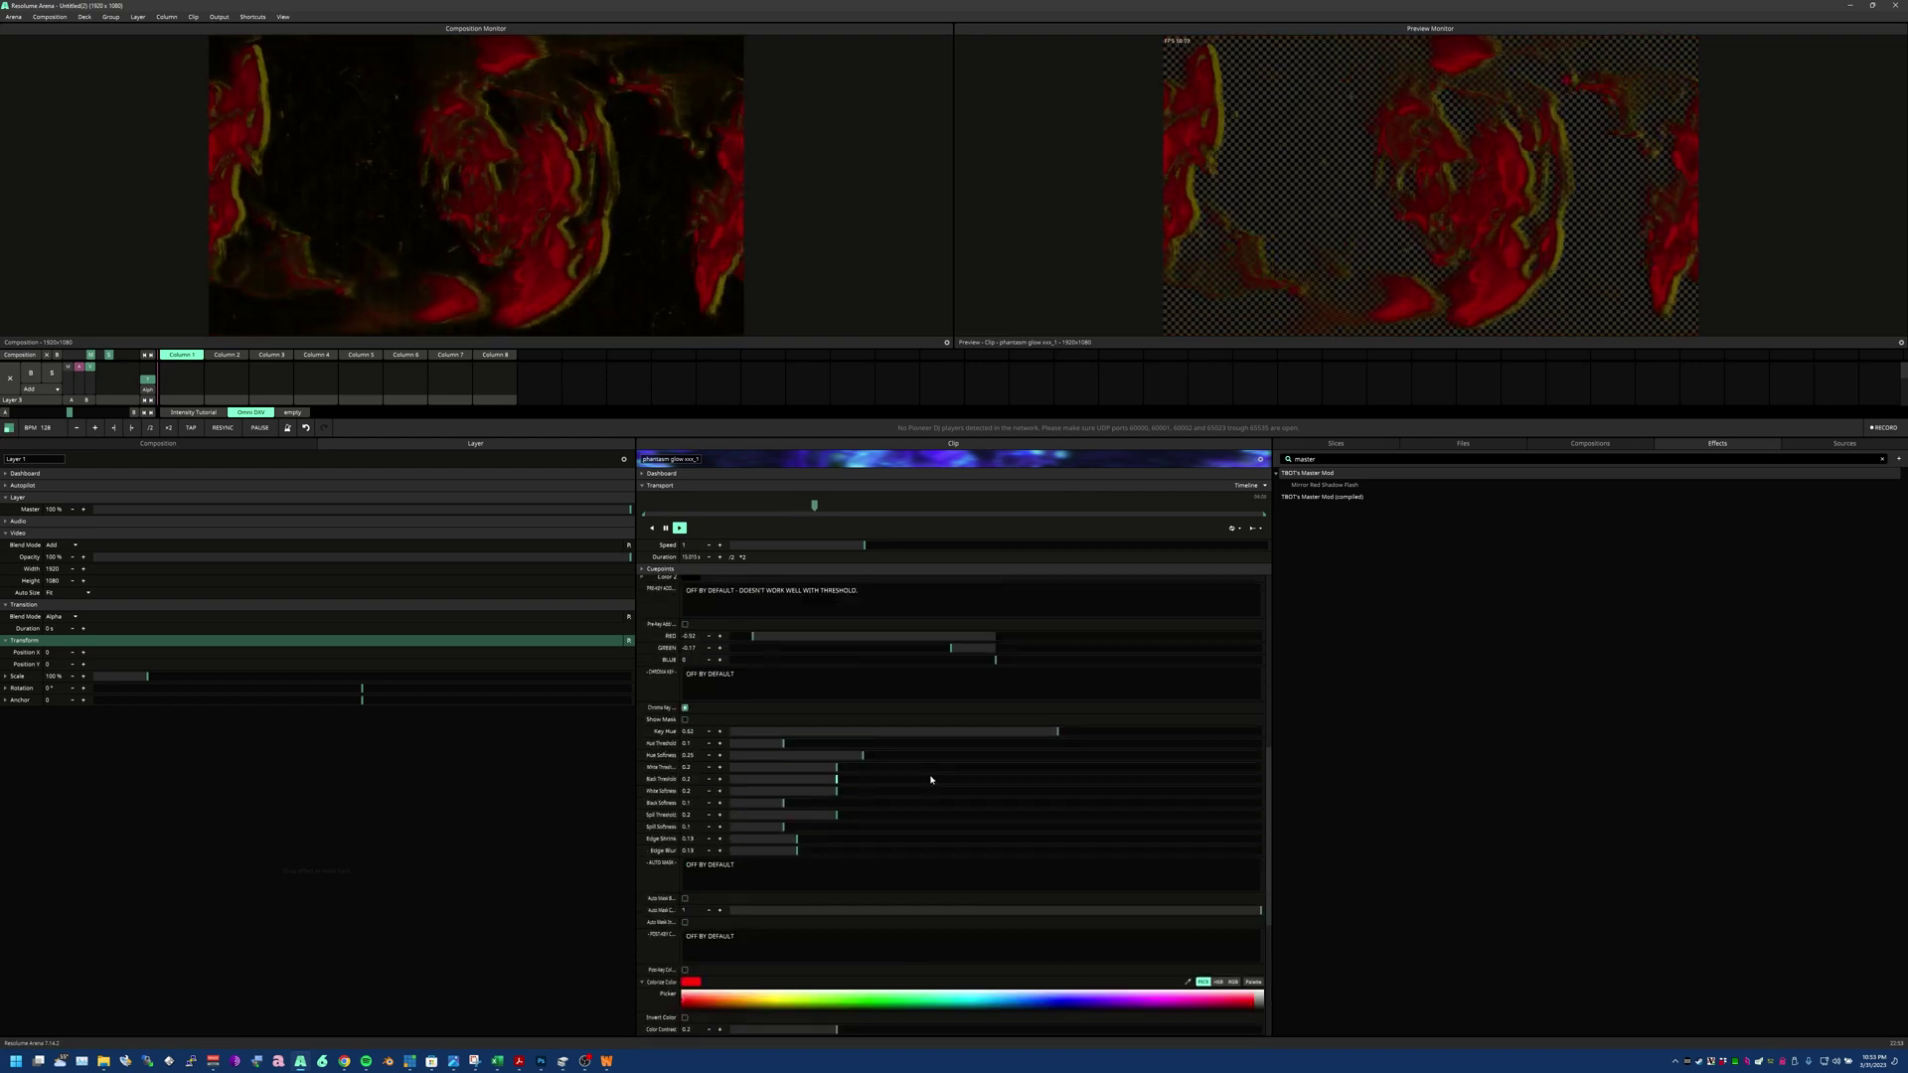
{"action": "scroll", "coordinate": [1014, 818], "scroll_direction": "down", "scroll_amount": 10}
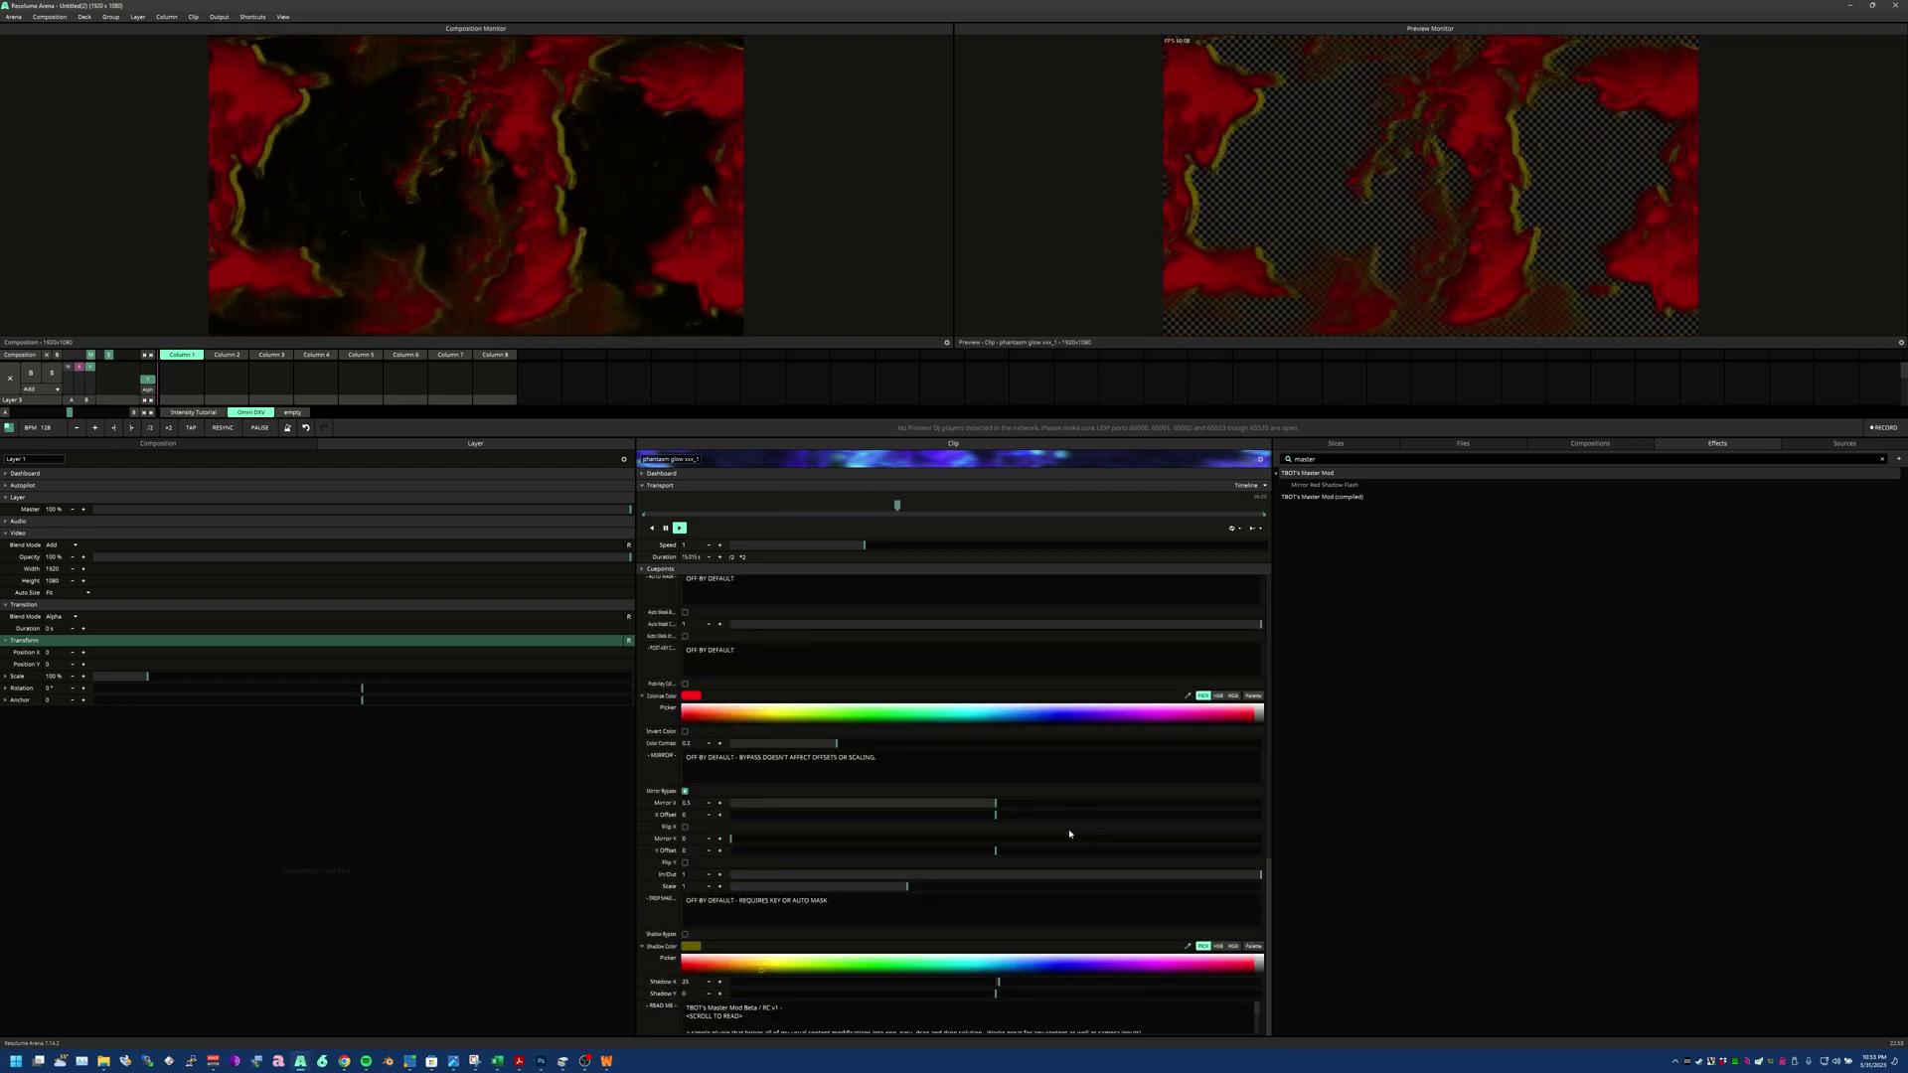
{"action": "scroll", "coordinate": [1067, 837], "scroll_direction": "up", "scroll_amount": 12}
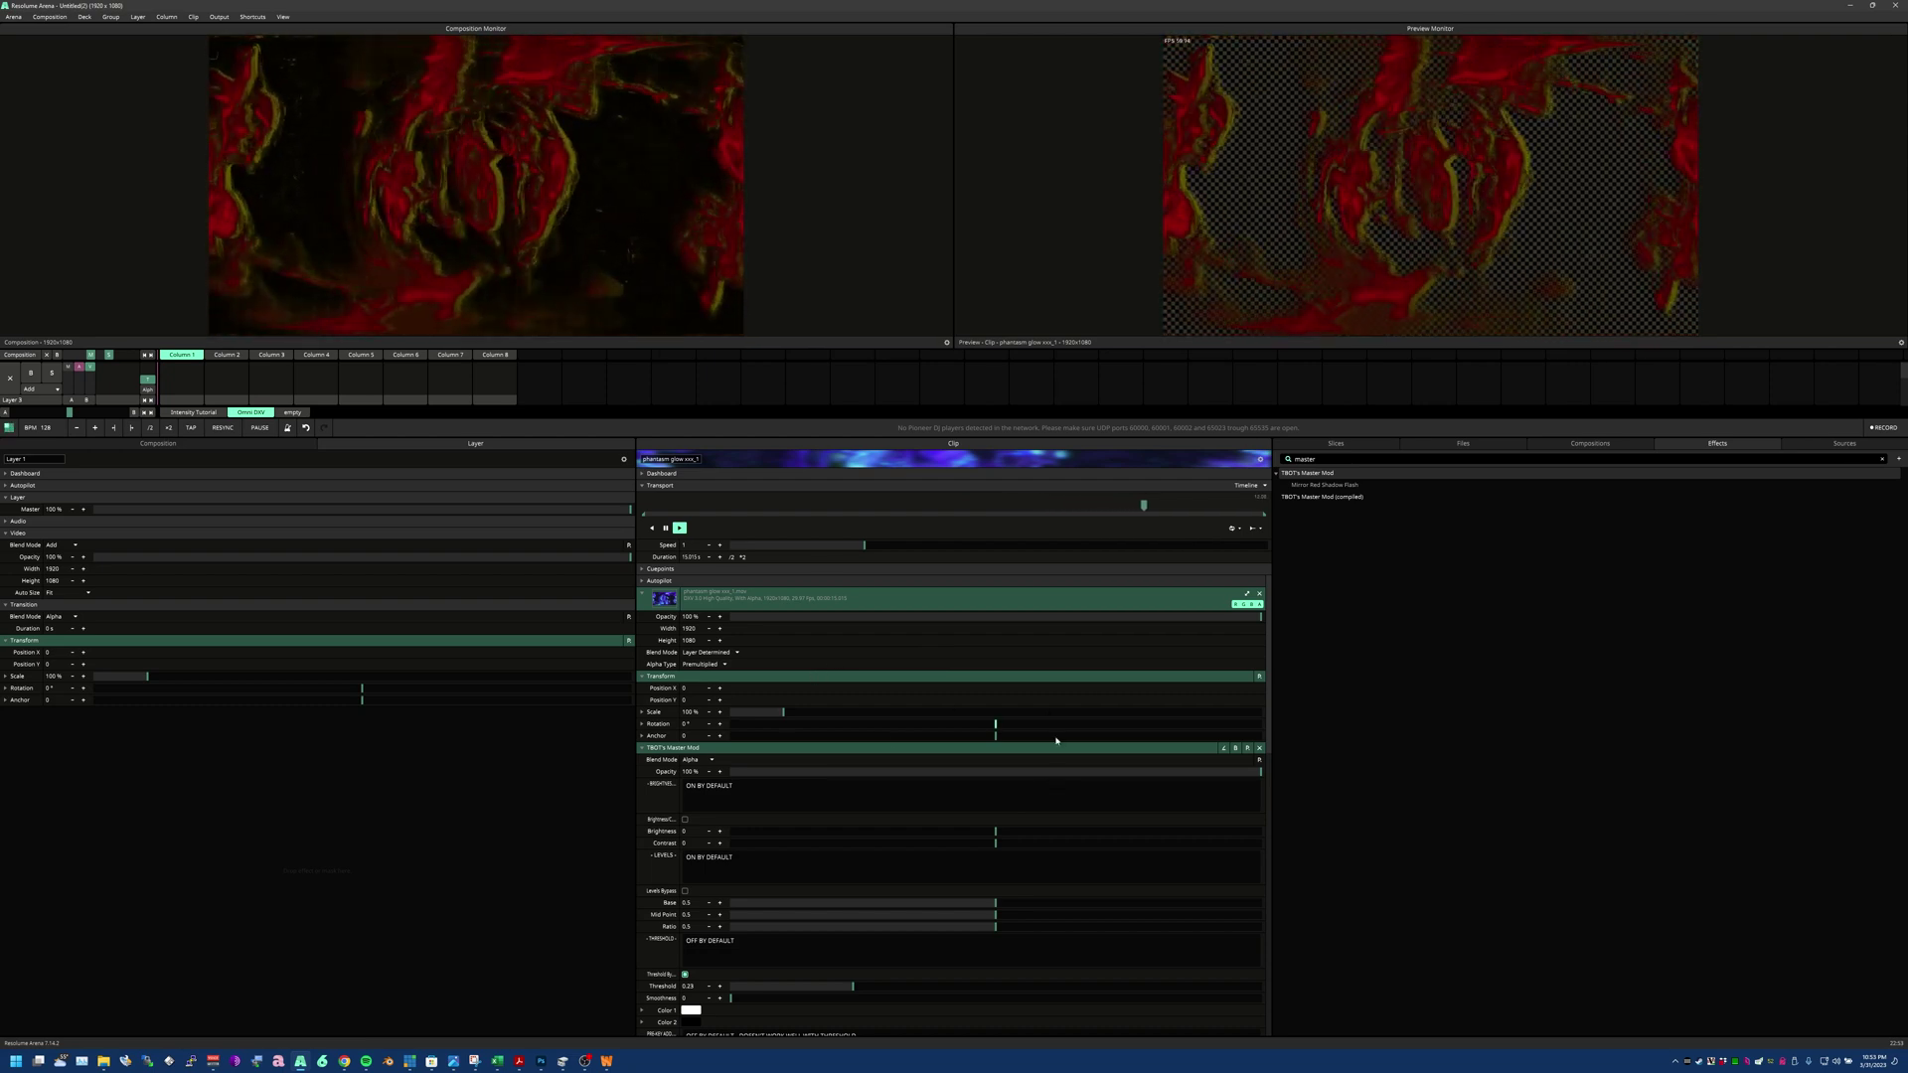
{"action": "scroll", "coordinate": [1050, 778], "scroll_direction": "down", "scroll_amount": 4}
{"action": "scroll", "coordinate": [993, 934], "scroll_direction": "up", "scroll_amount": 4}
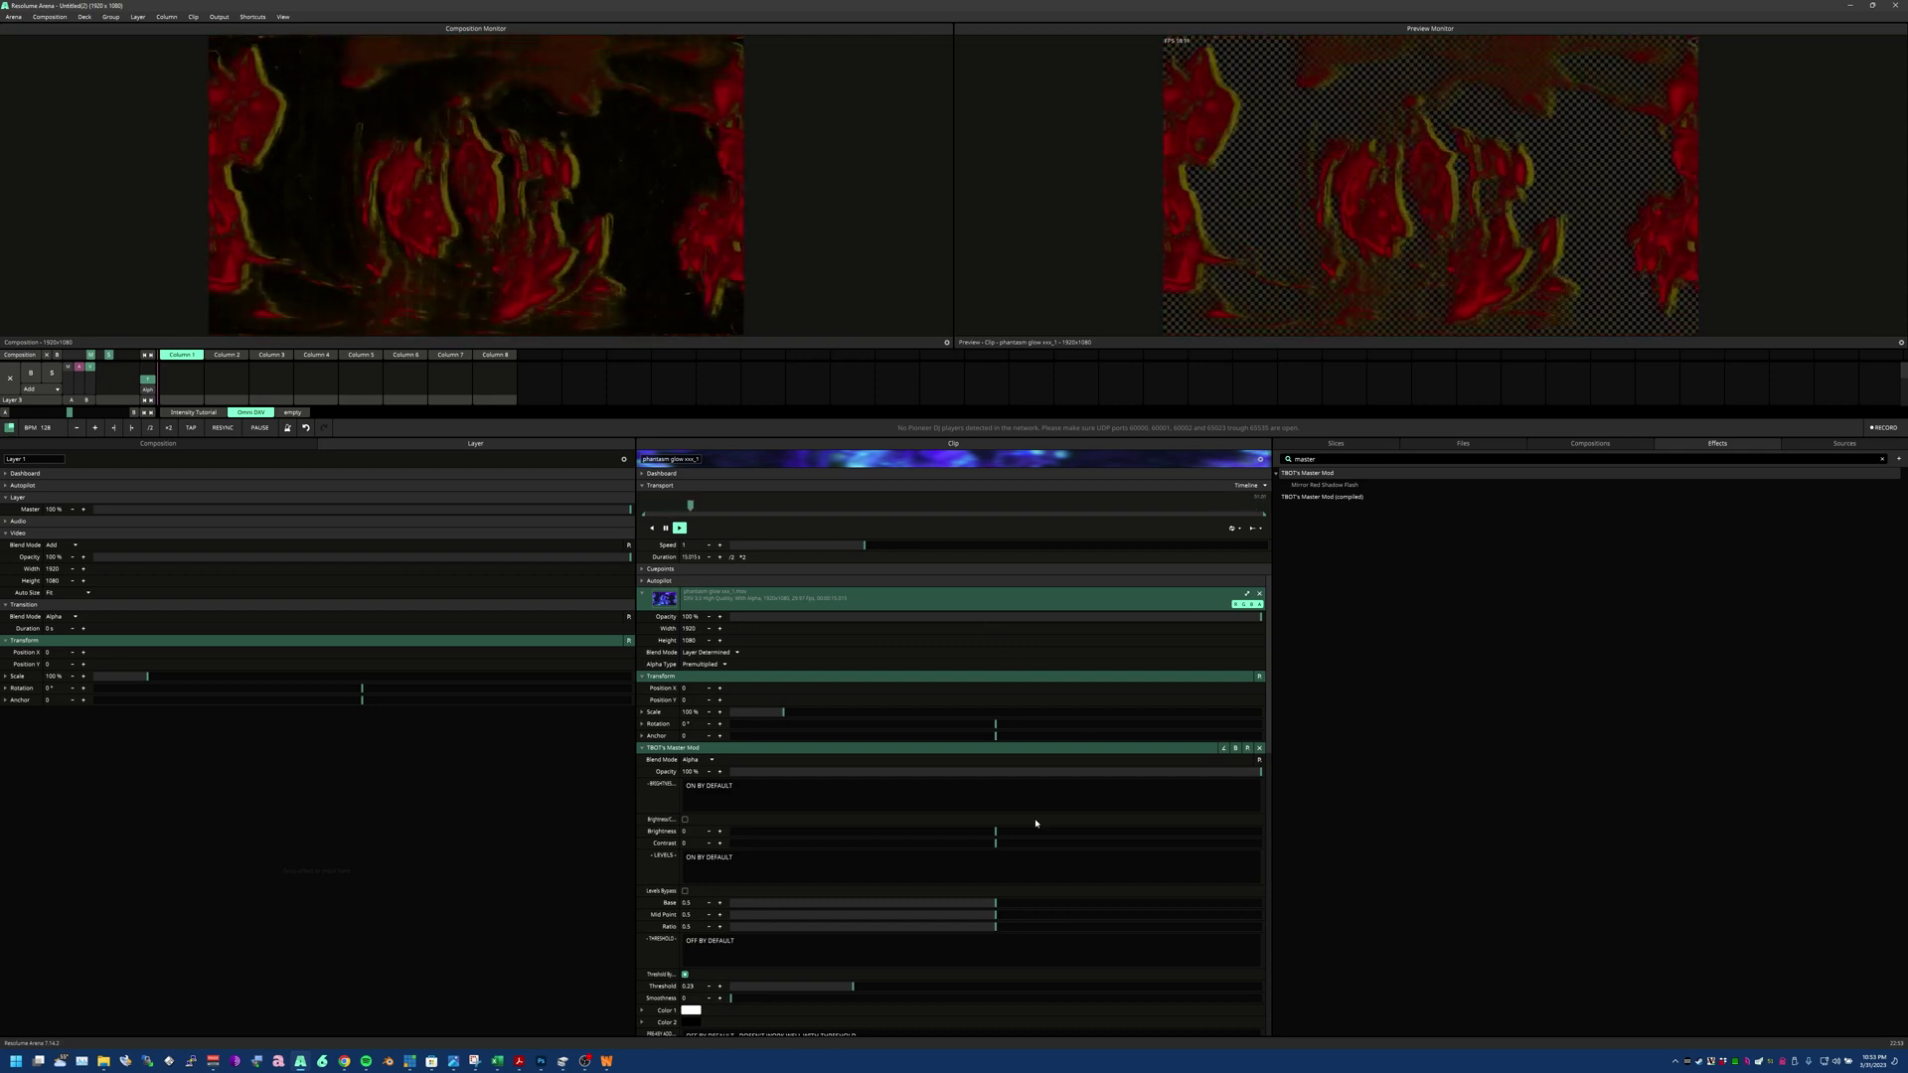
{"action": "scroll", "coordinate": [1033, 821], "scroll_direction": "down", "scroll_amount": 4}
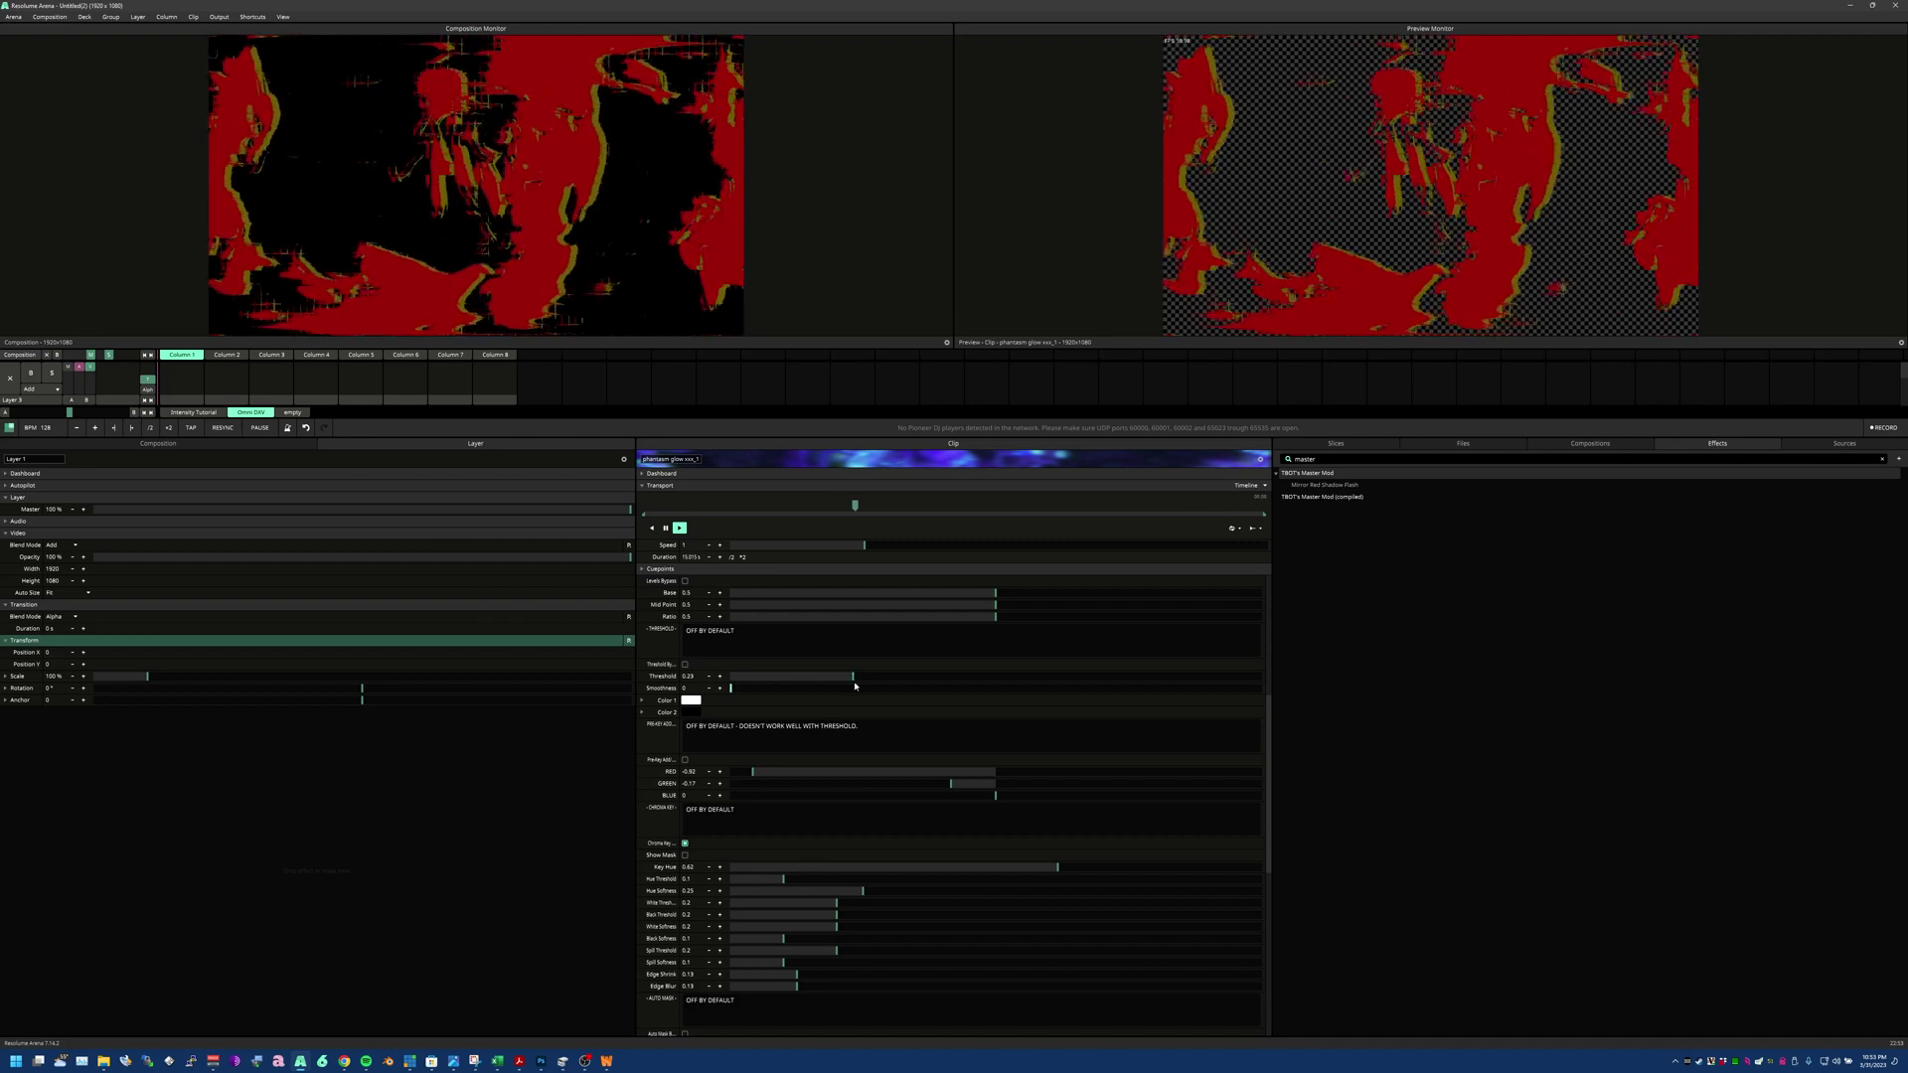
Lower the threshold to about 0.16, flattening the clip to red with yellow-edged shapes
{"action": "left_click_drag", "start_coordinate": [853, 677], "coordinate": [809, 709]}
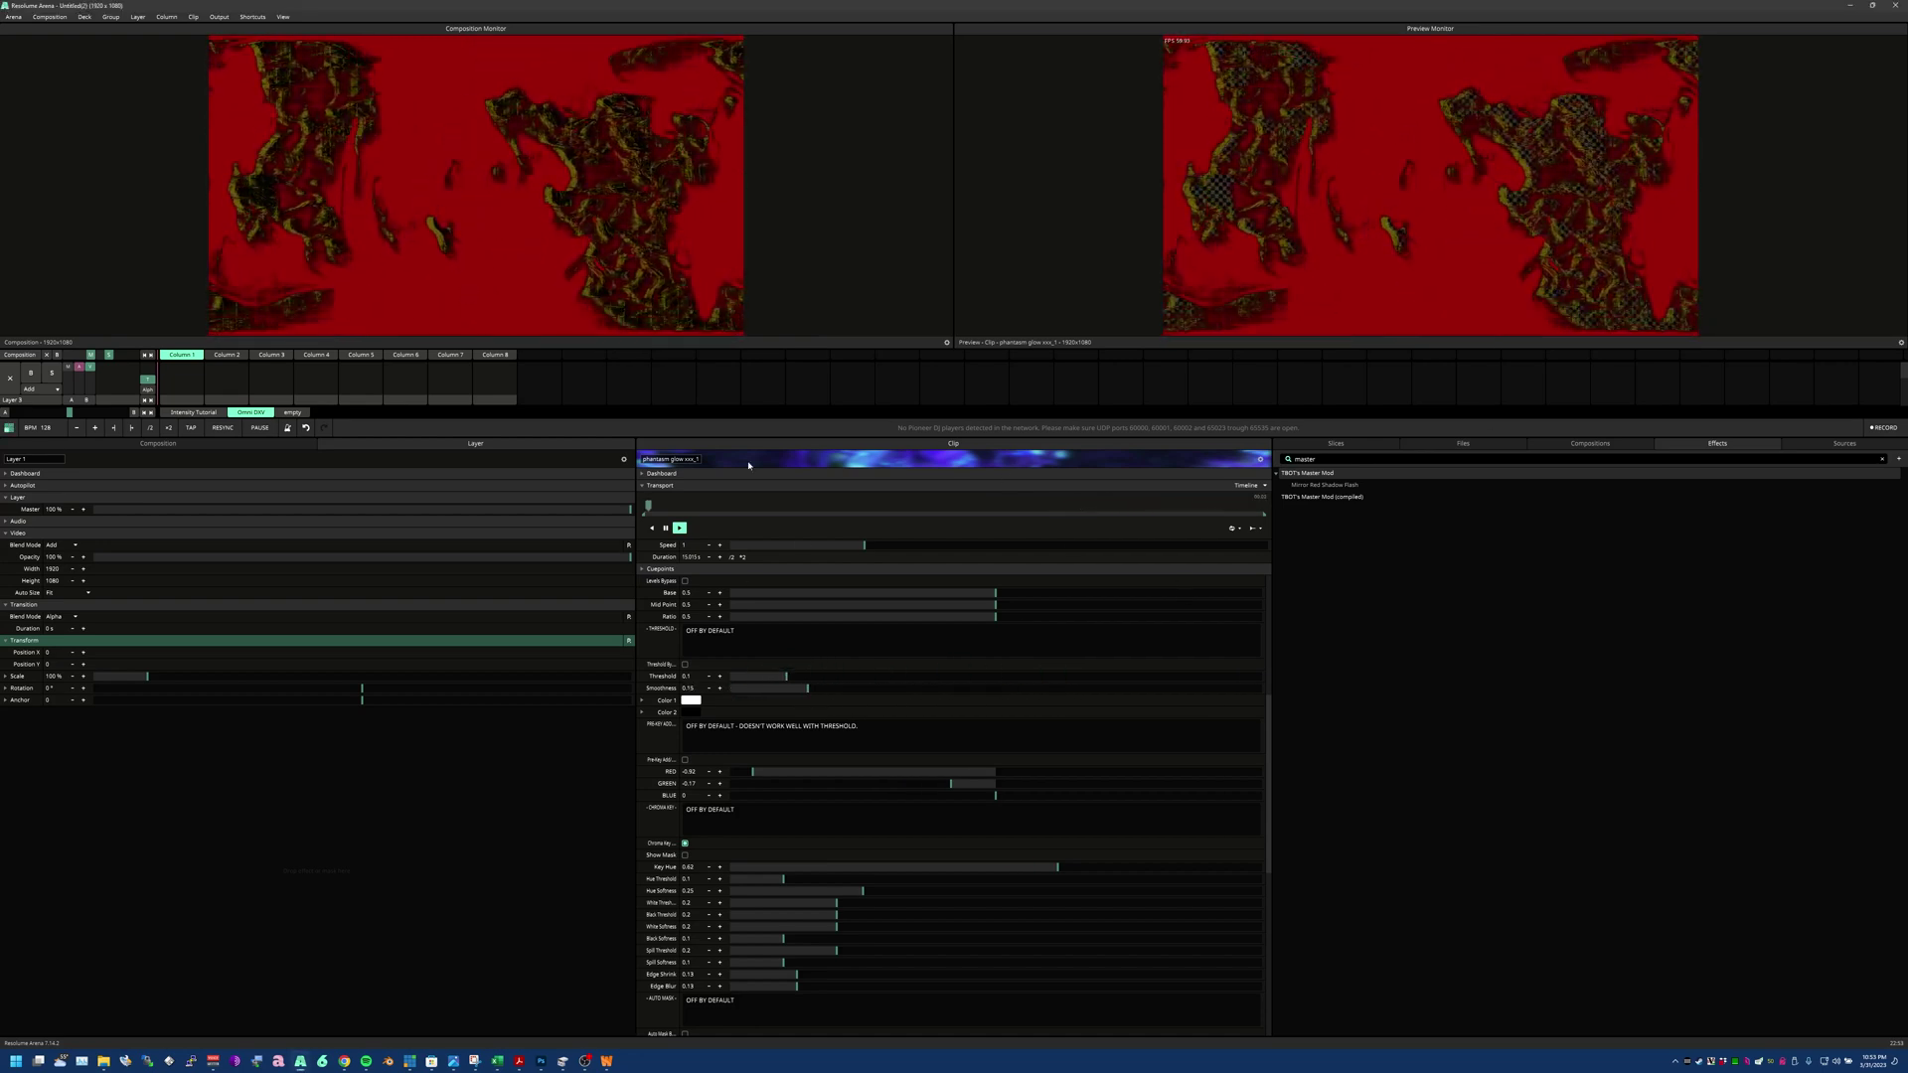